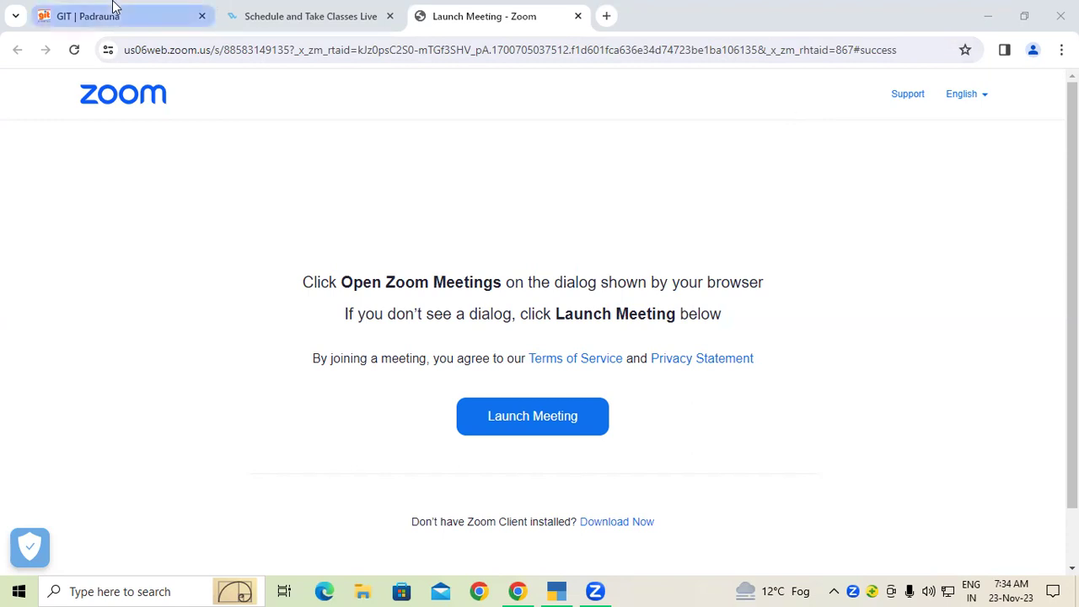
Switch from Chrome's Zoom launch page to TallyPrime's Select Company screen.
mouse_move(114, 7)
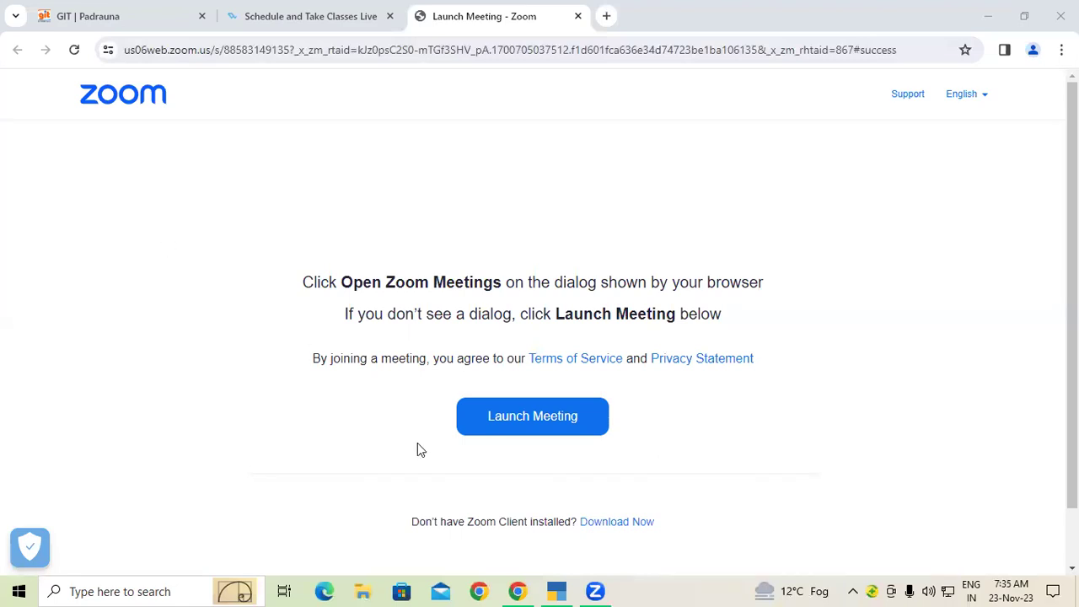
left_click(557, 590)
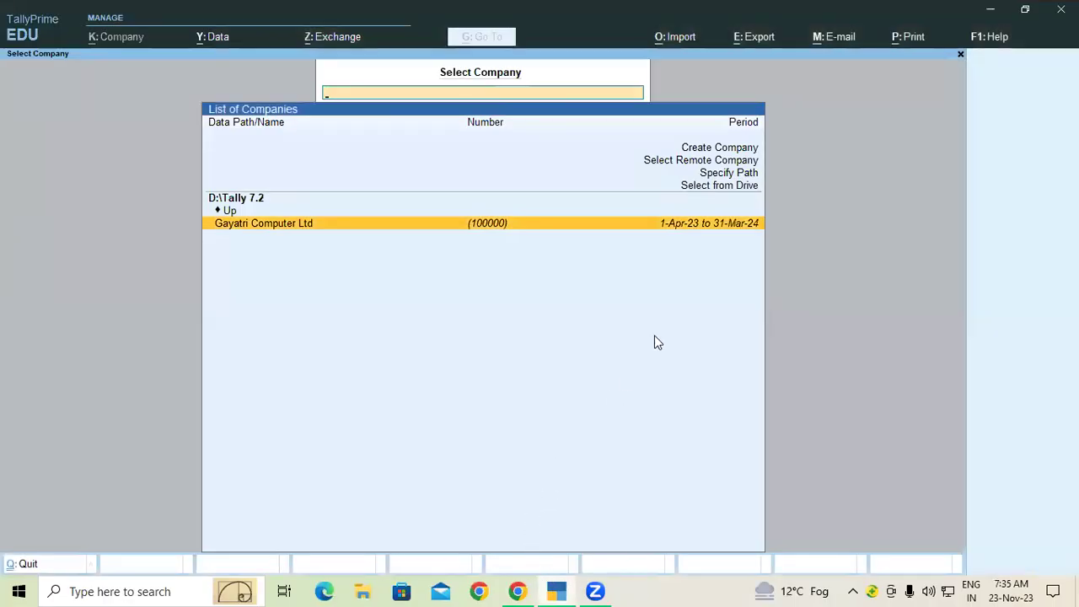
Start a new company named Laxmi Builders.
left_click(734, 150)
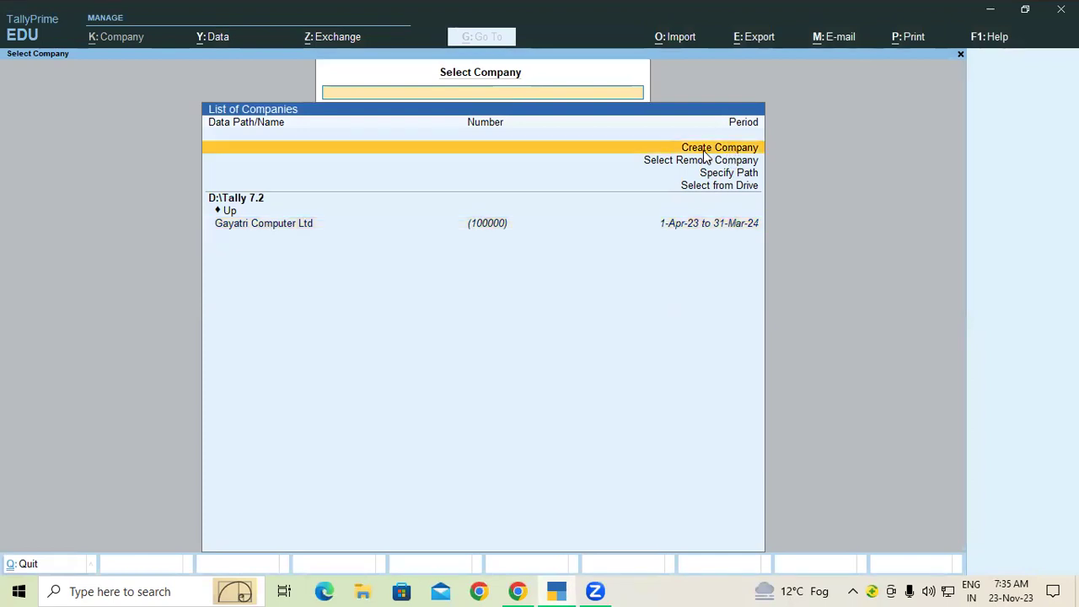
key("Return")
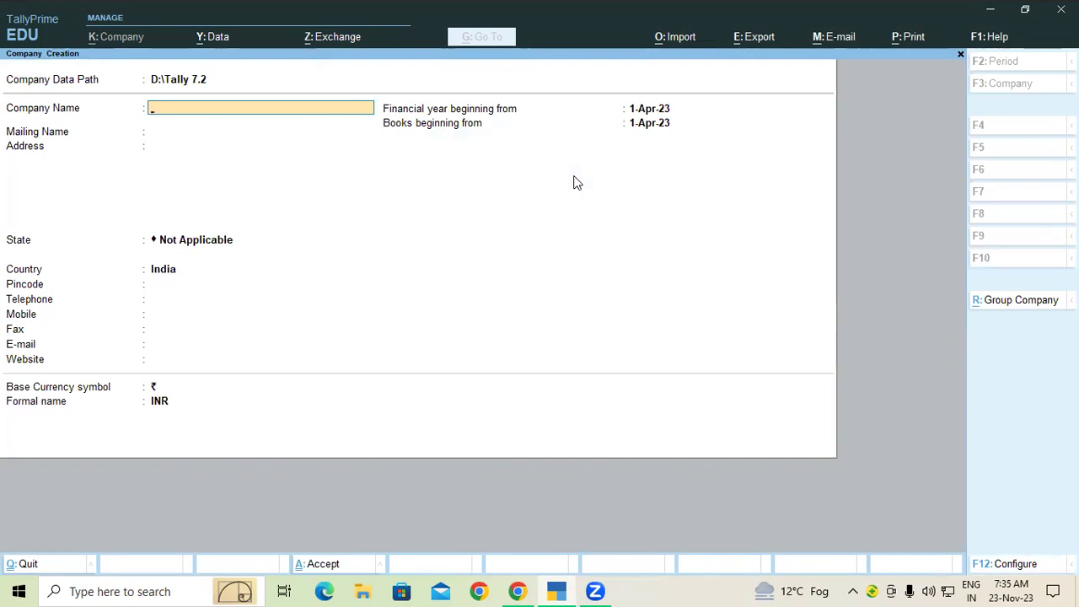
type("Laxmi Builders")
key("Return")
key("Return")
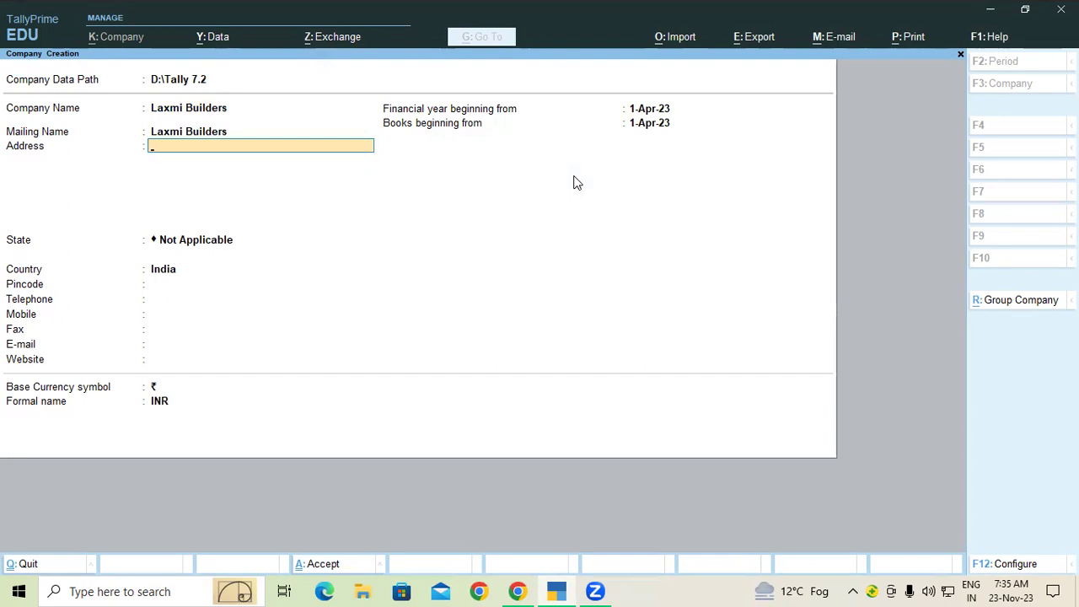
Fill in the company's two-line address, state Uttar Pradesh and pincode.
type("R")
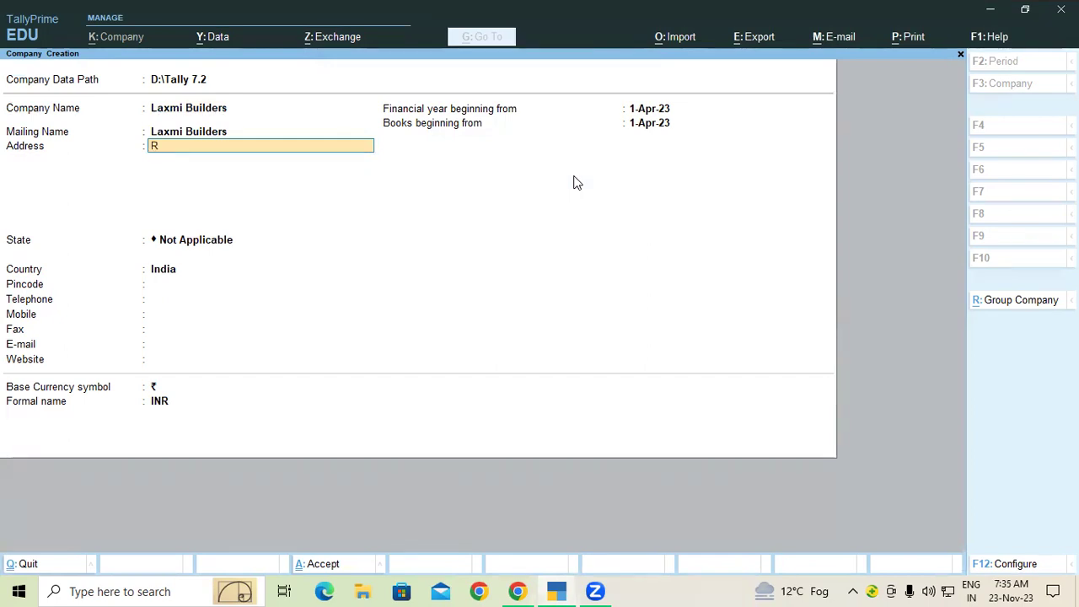
type("amkola K")
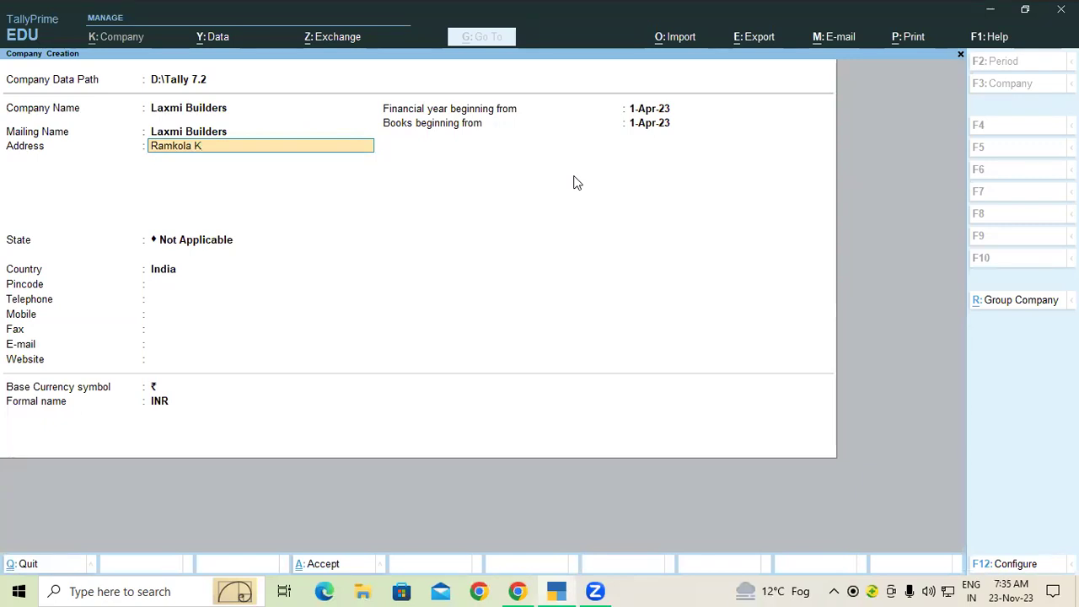
type("asia Roadd")
key("BackSpace")
key("Return")
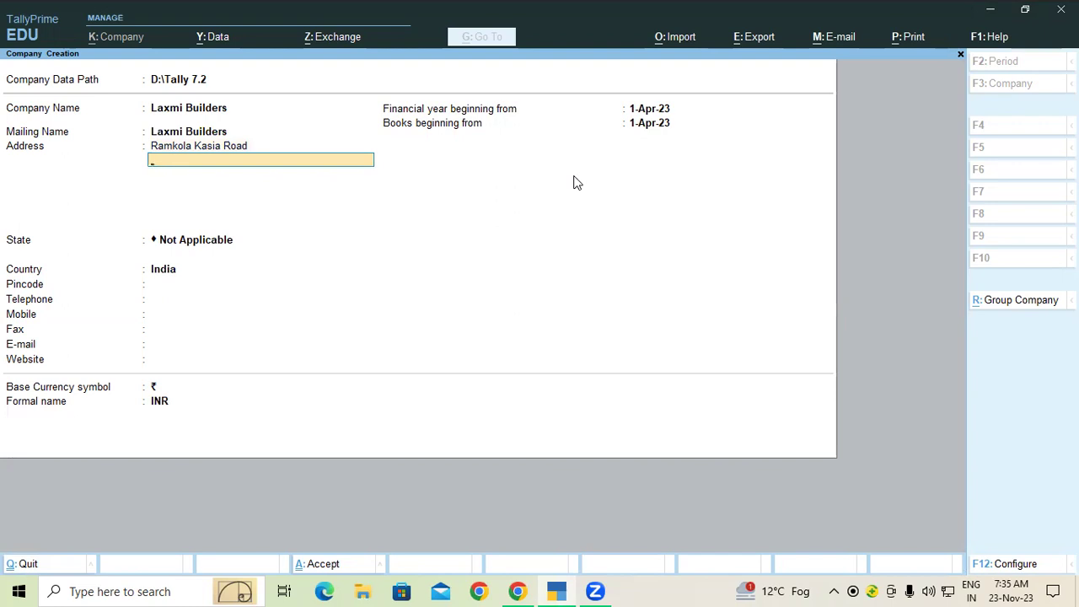
type("Kushinagar")
key("Return")
key("Return")
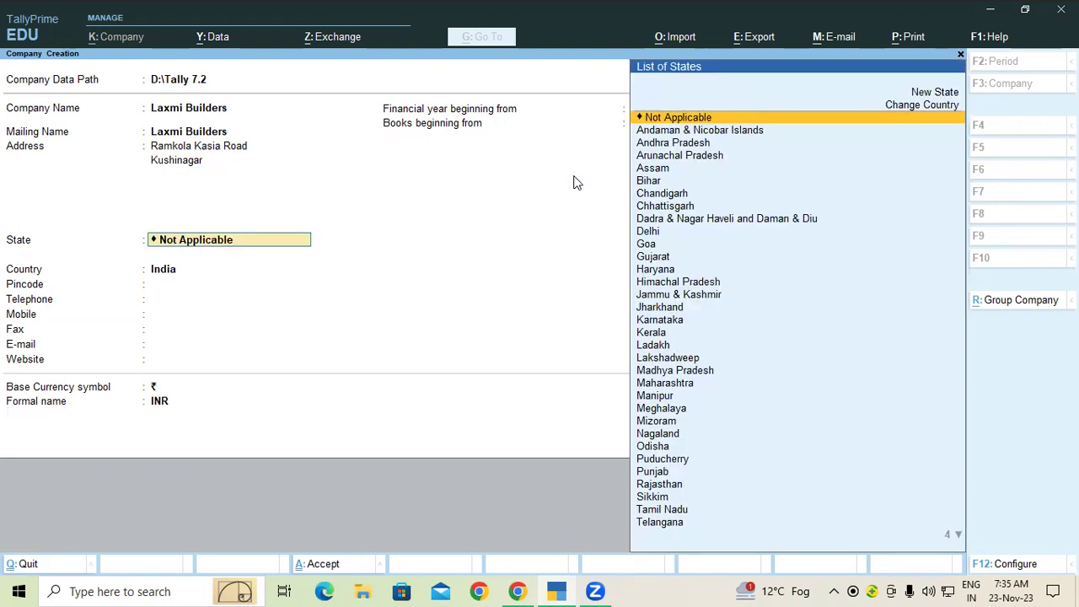
type("Ut")
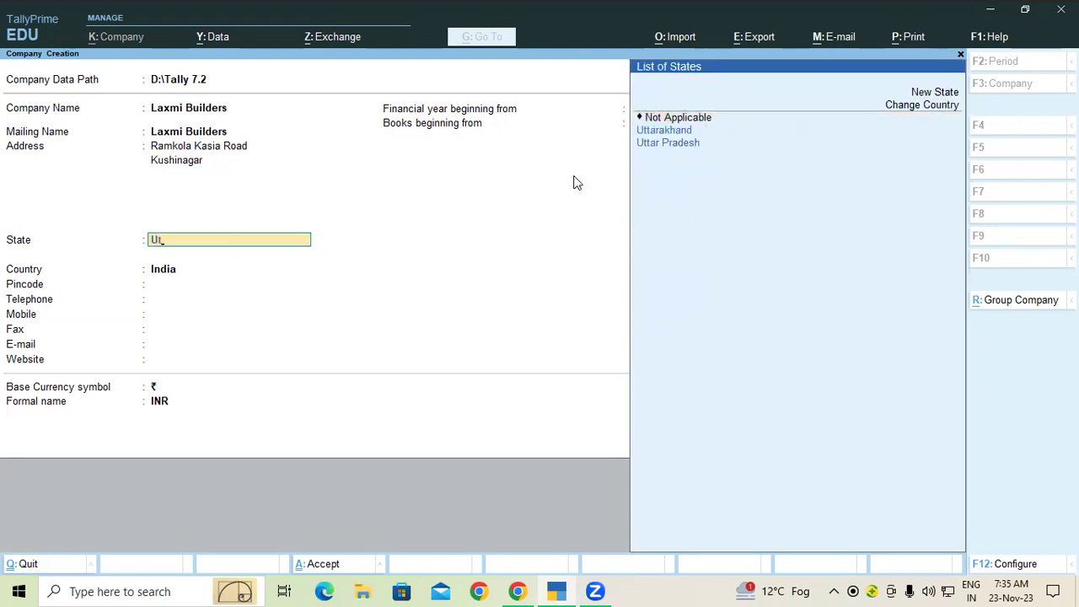
key("Down")
key("Down")
key("Return")
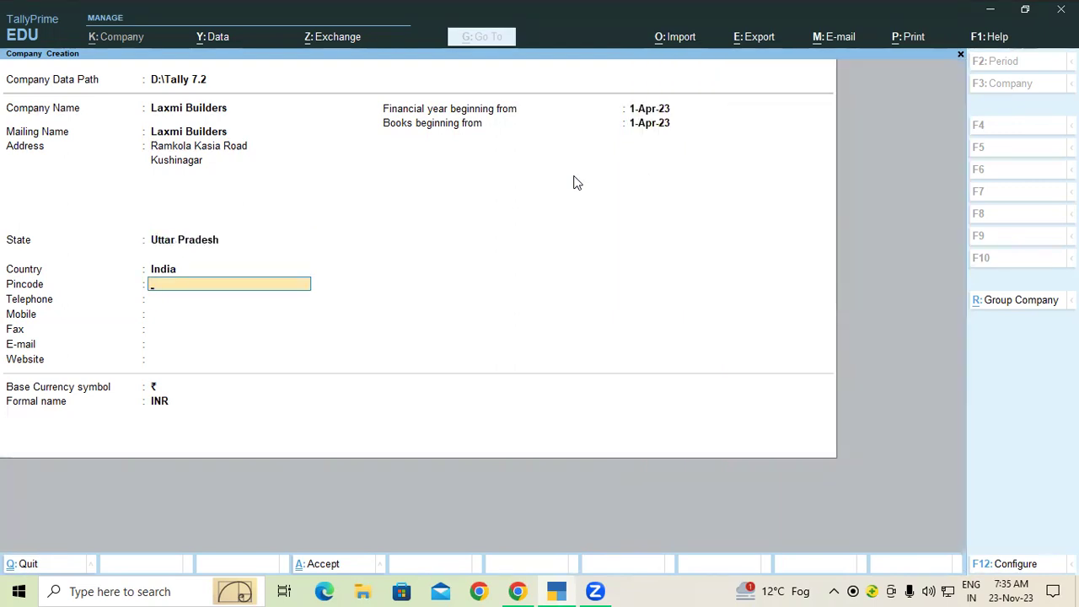
type("274305")
key("Return")
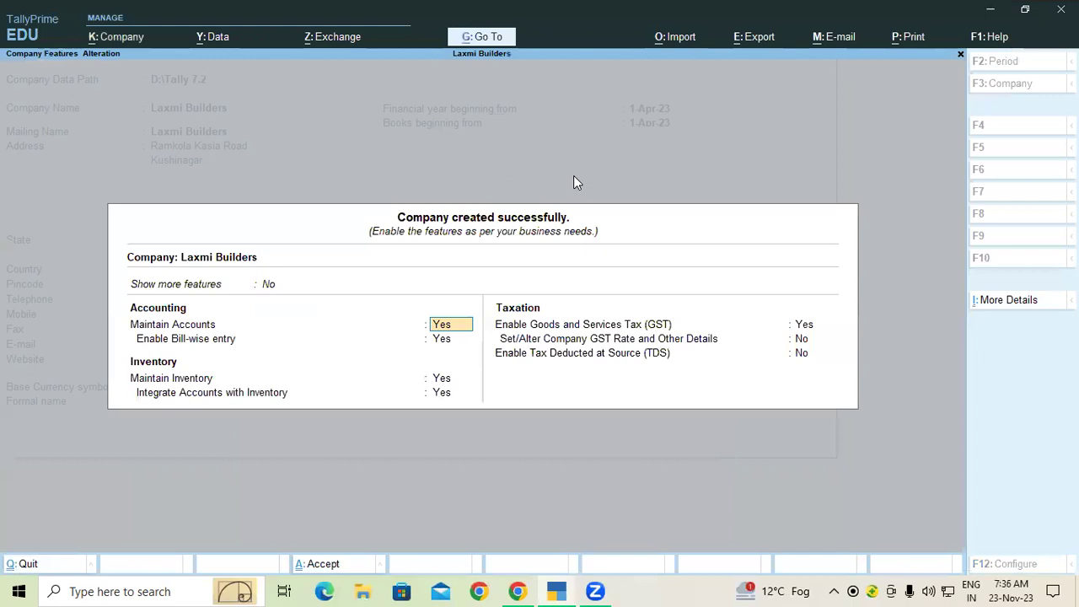
Accept the Company Features form with Ctrl+A to reach Laxmi Builders' Gateway of Tally.
key("ctrl+a")
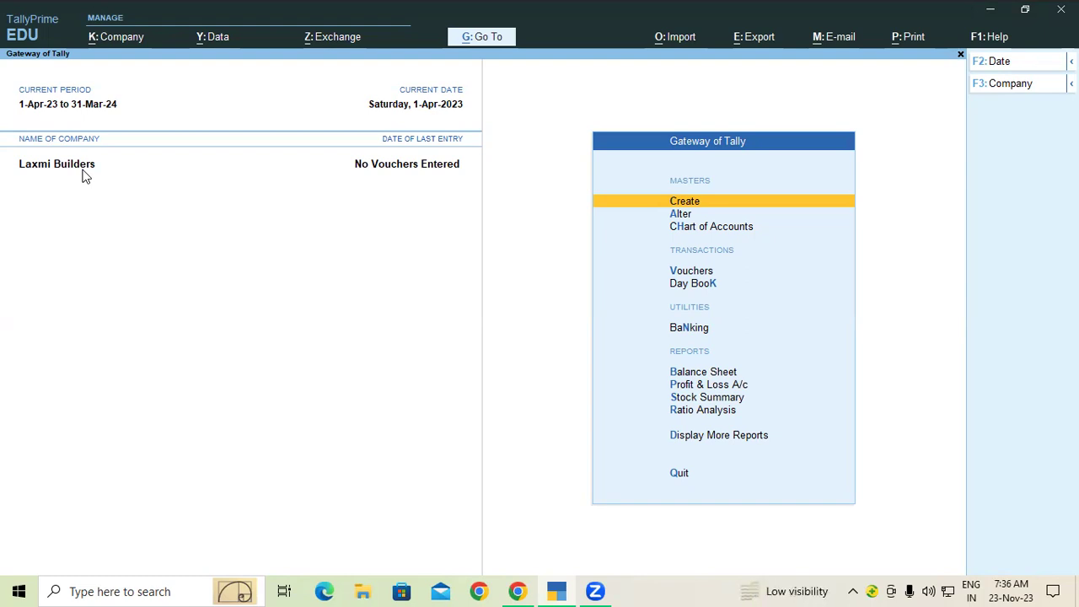
Create ledger SBI Bank under Bank OD A/c with a 10,00,000 OD limit.
left_click(696, 204)
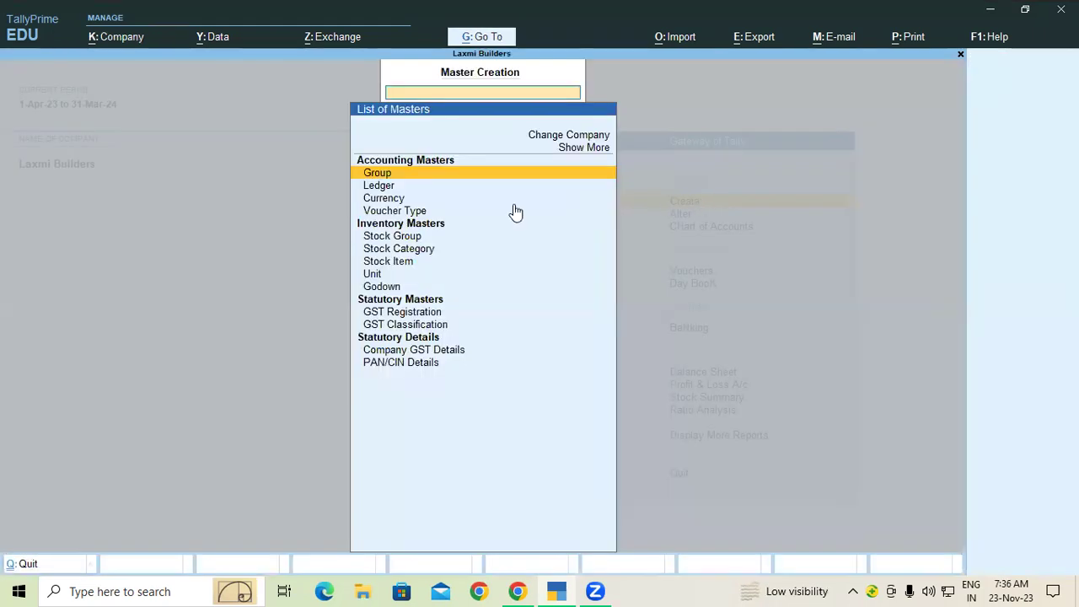
left_click(387, 187)
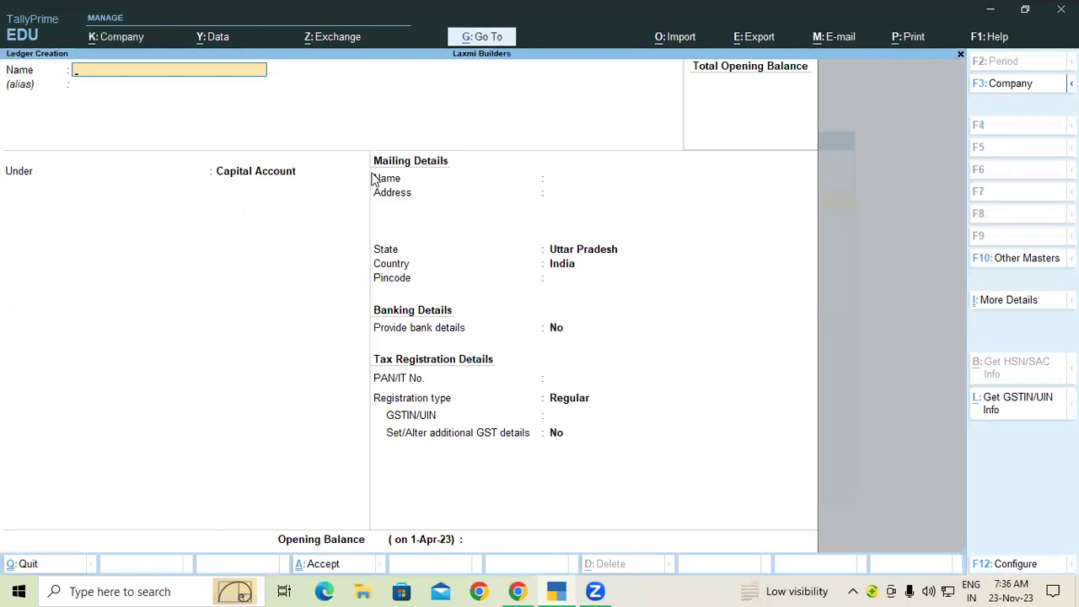
type("SBI Bank")
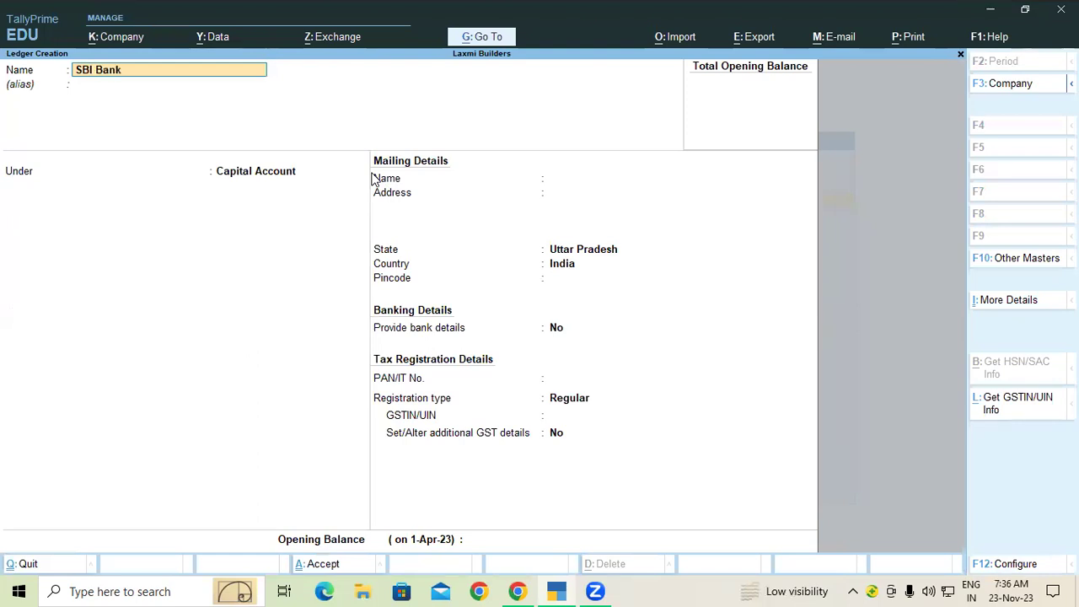
key("Return")
key("Return")
type("Od")
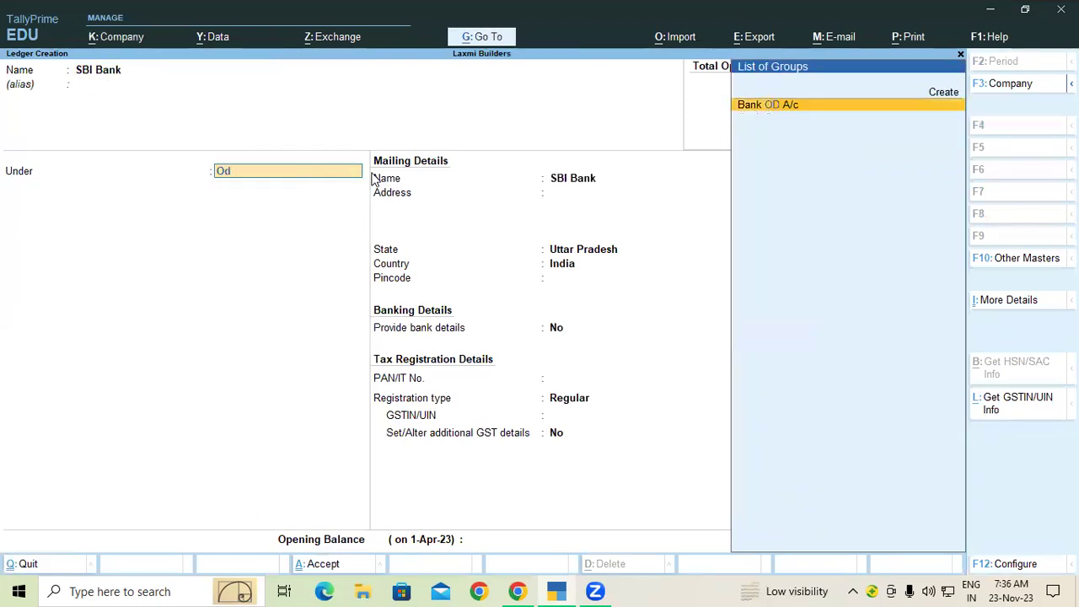
key("Return")
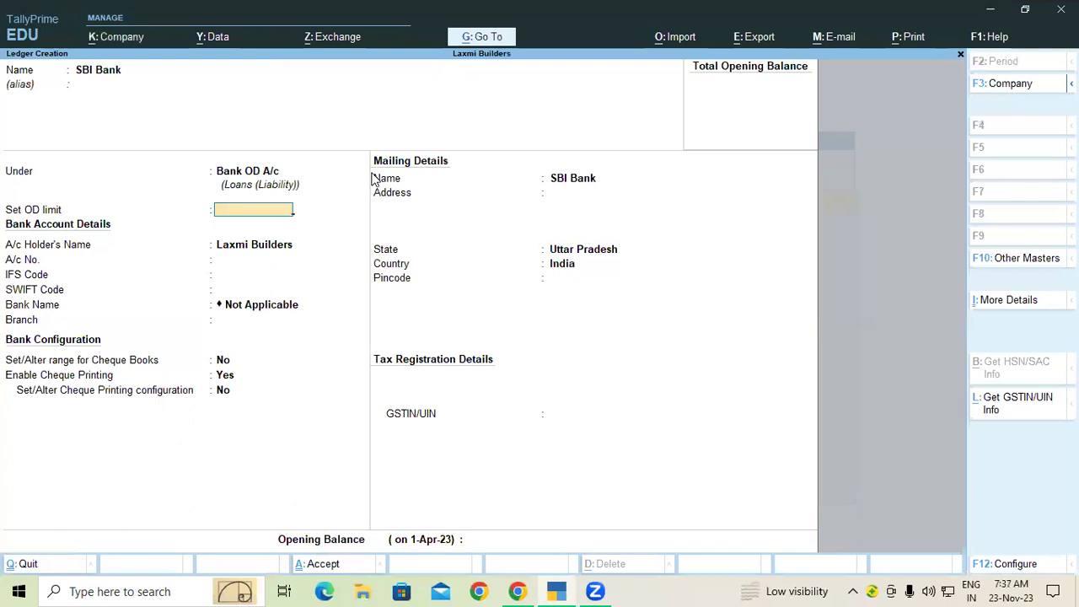
type("10,0")
type("0,000")
key("Return")
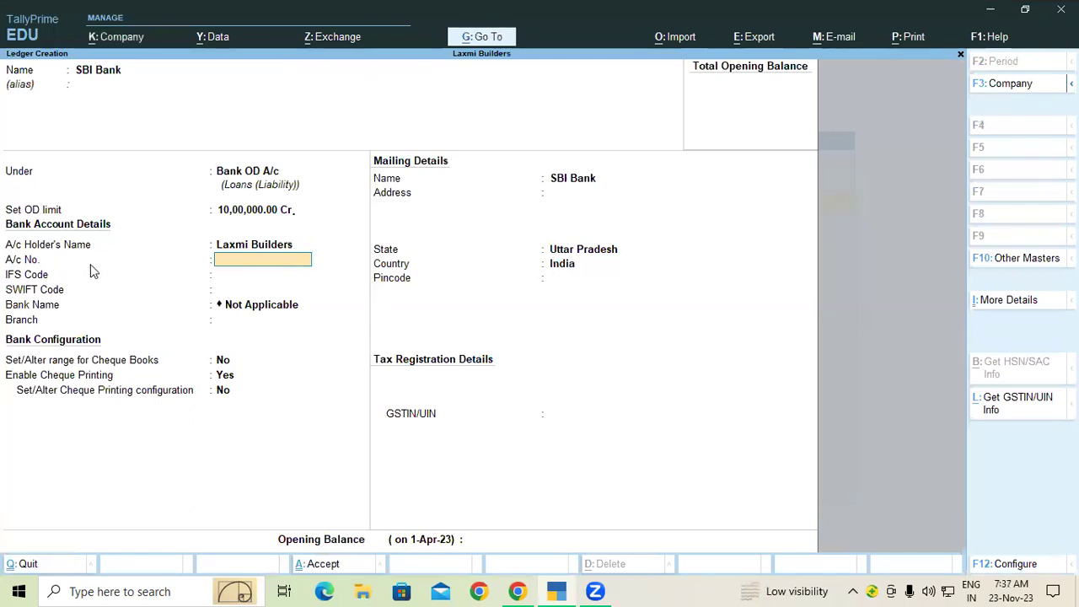
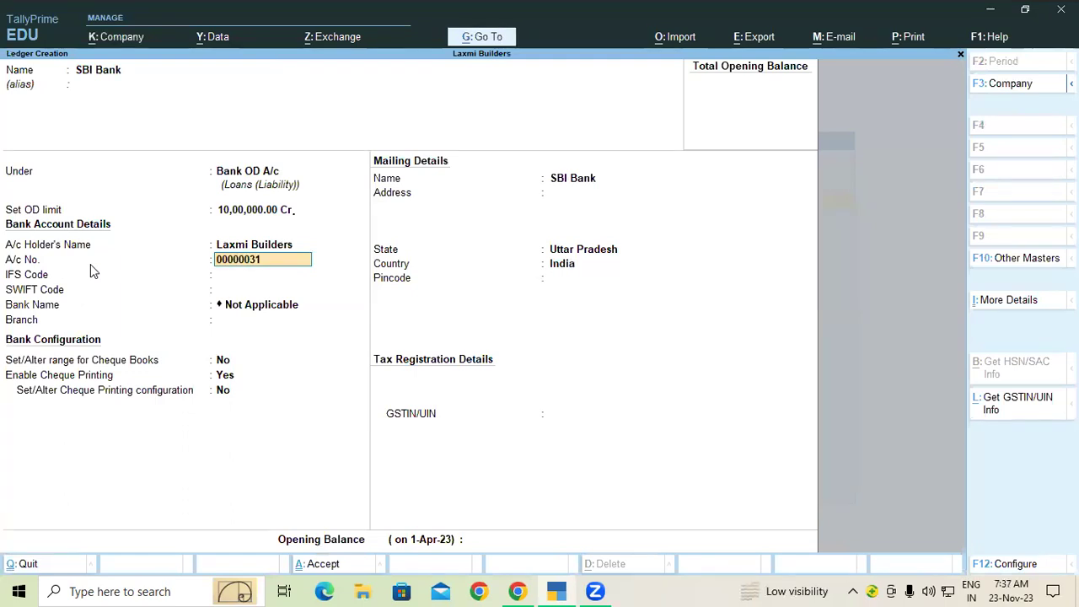
key("Return")
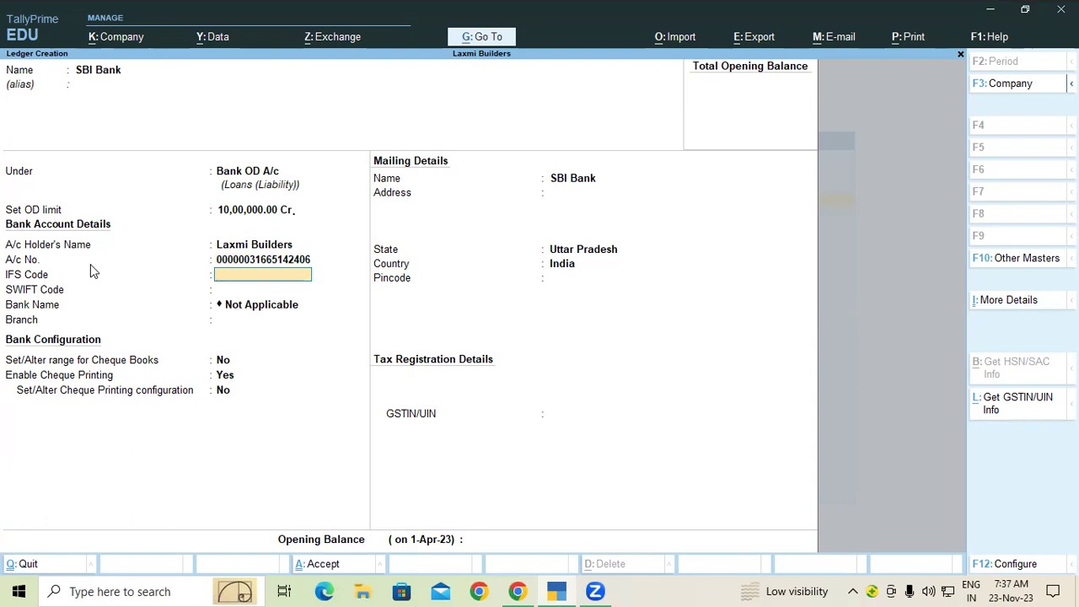
type("SBIN0012911")
key("Return")
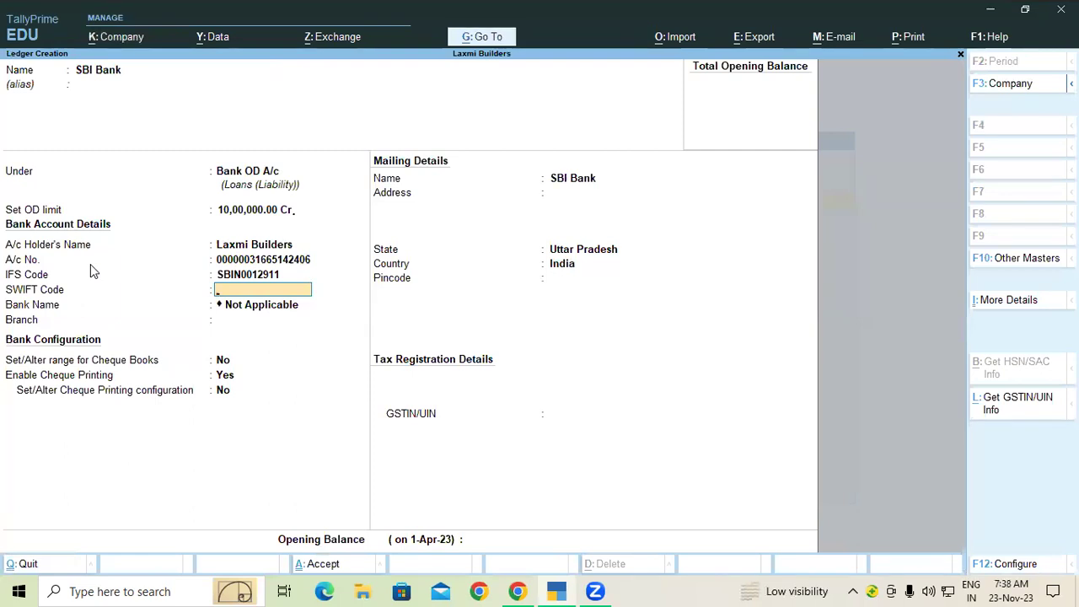
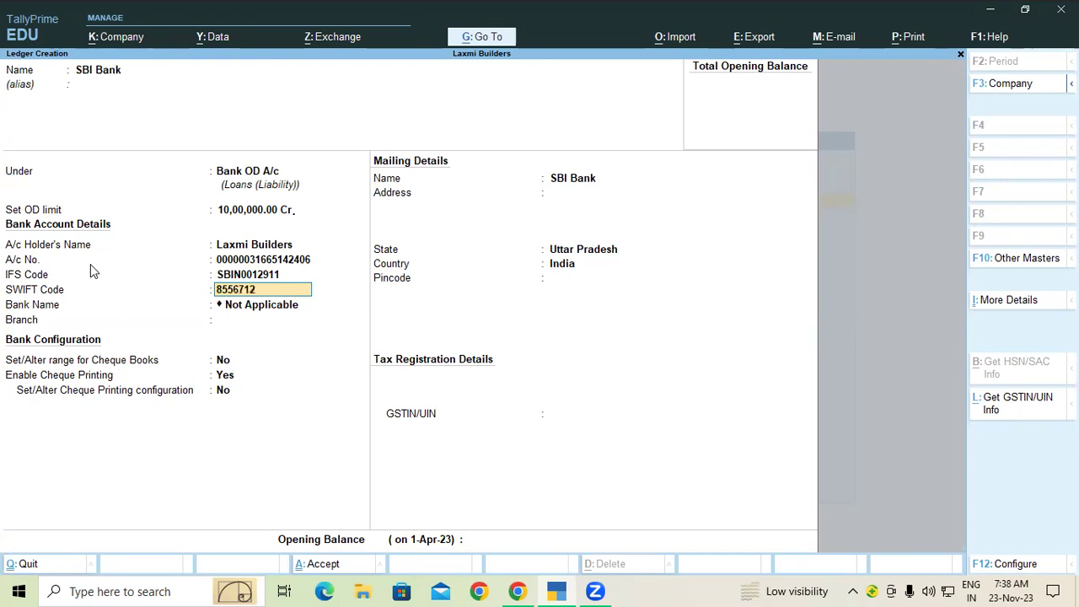
key("Return")
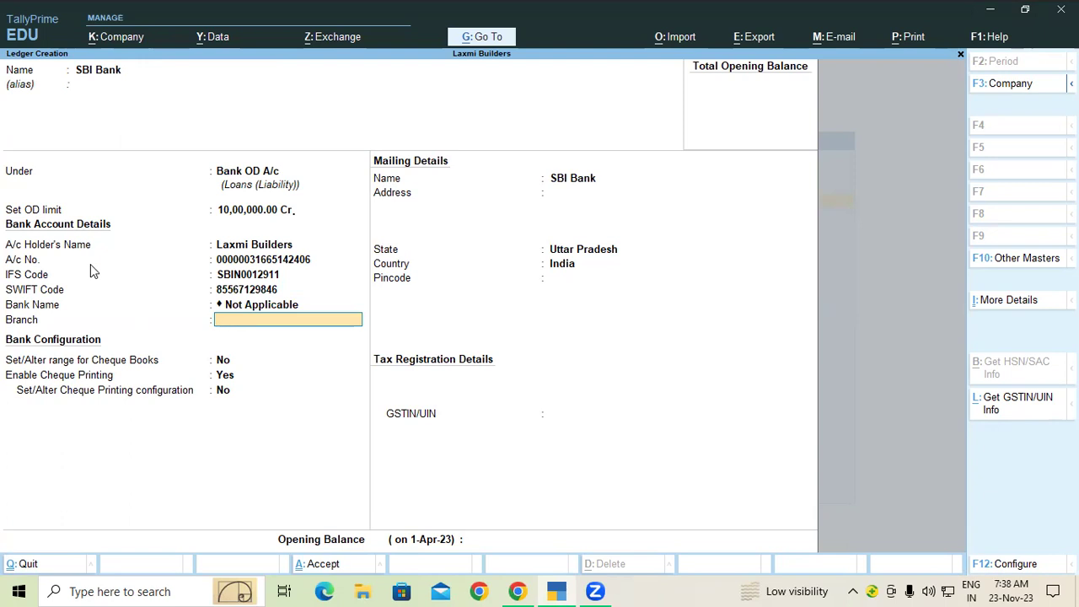
type("Ramkola")
key("Return")
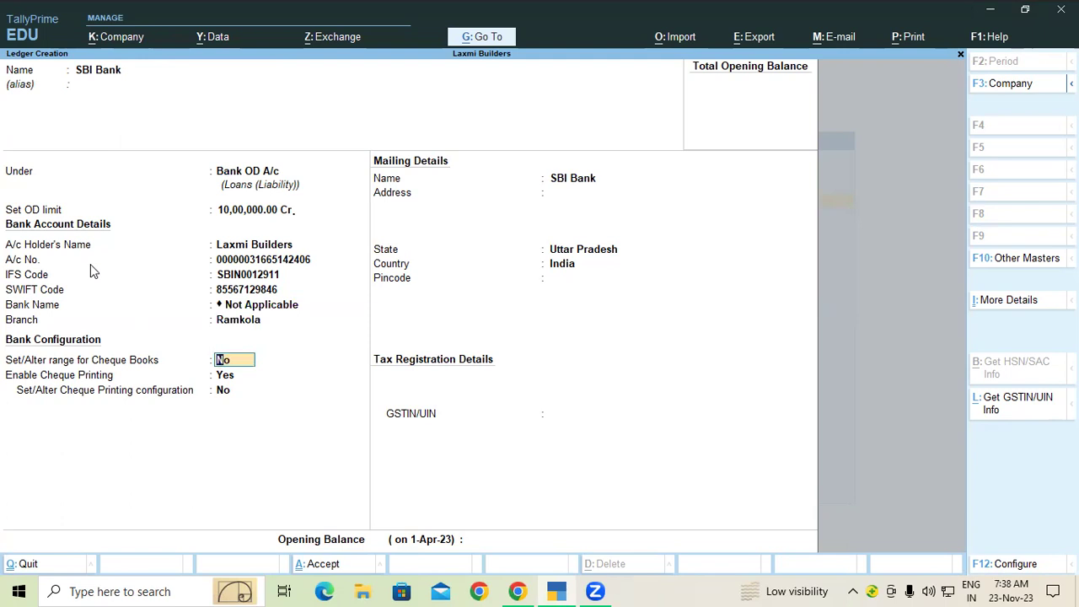
Give SBI Bank an opening balance of 6,83,319.44 Cr.
key("Return")
key("Return")
key("Return")
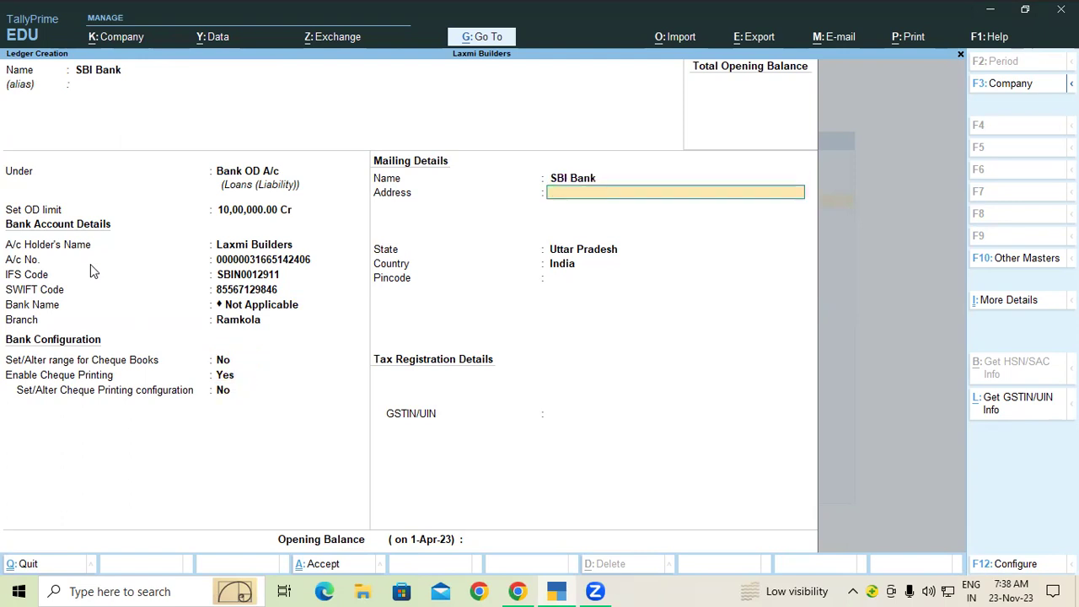
key("Return")
key("Return")
key("Return")
key("Return")
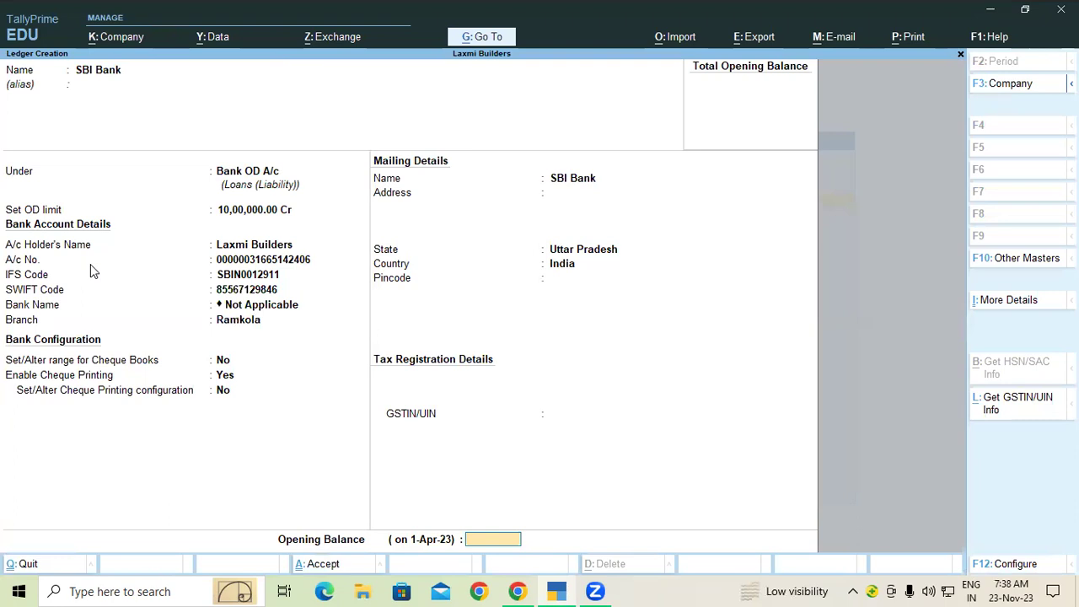
type("6,83,")
type("3")
type("19")
type(".44")
key("Return")
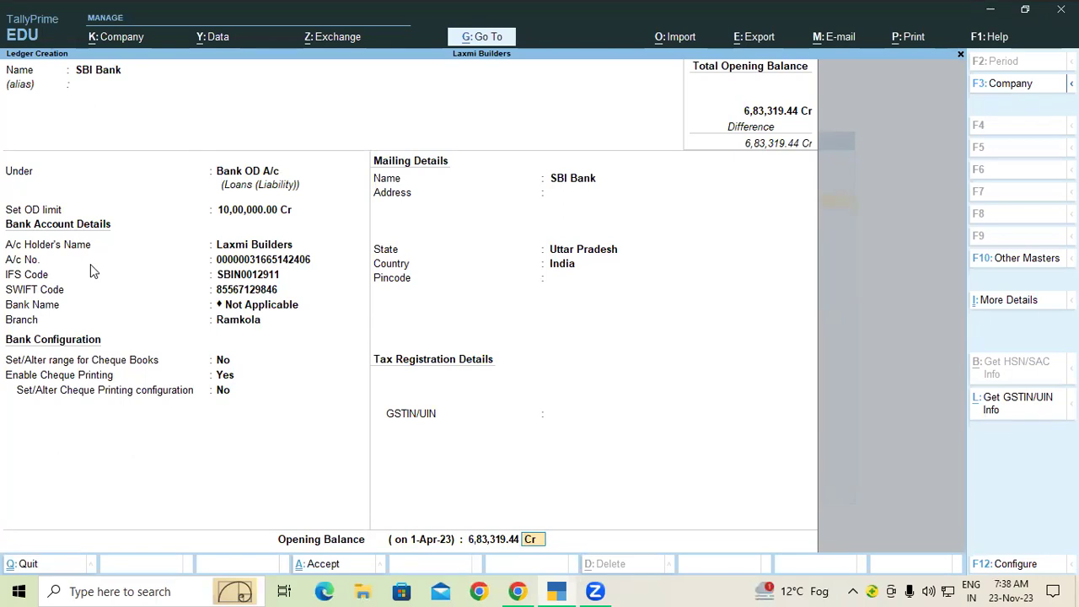
Quit the unsaved SBI Bank ledger and open a blank Payment voucher.
key("ctrl")
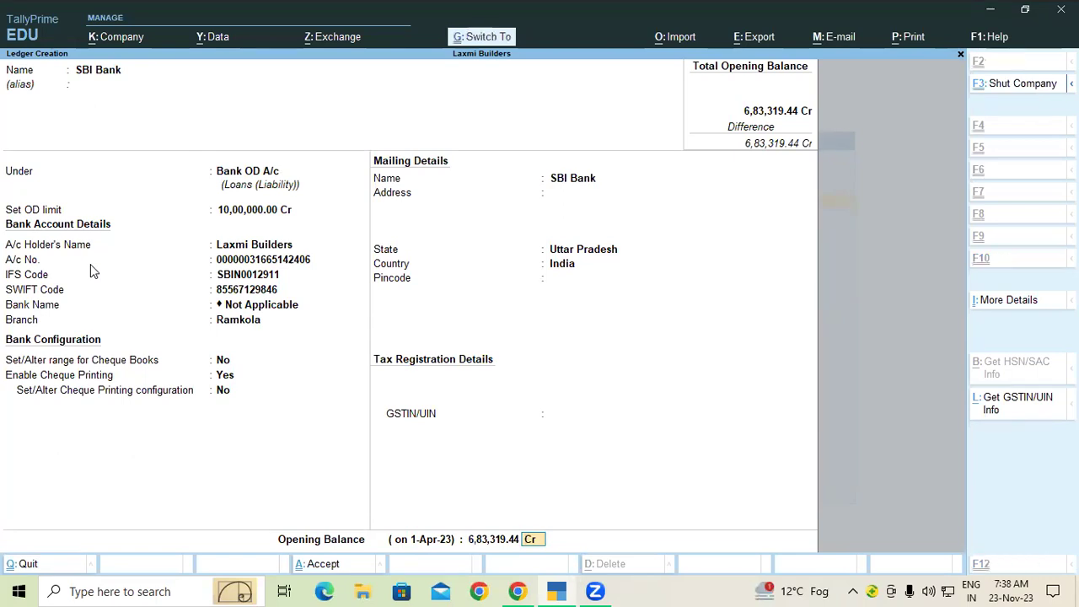
key("ctrl+a")
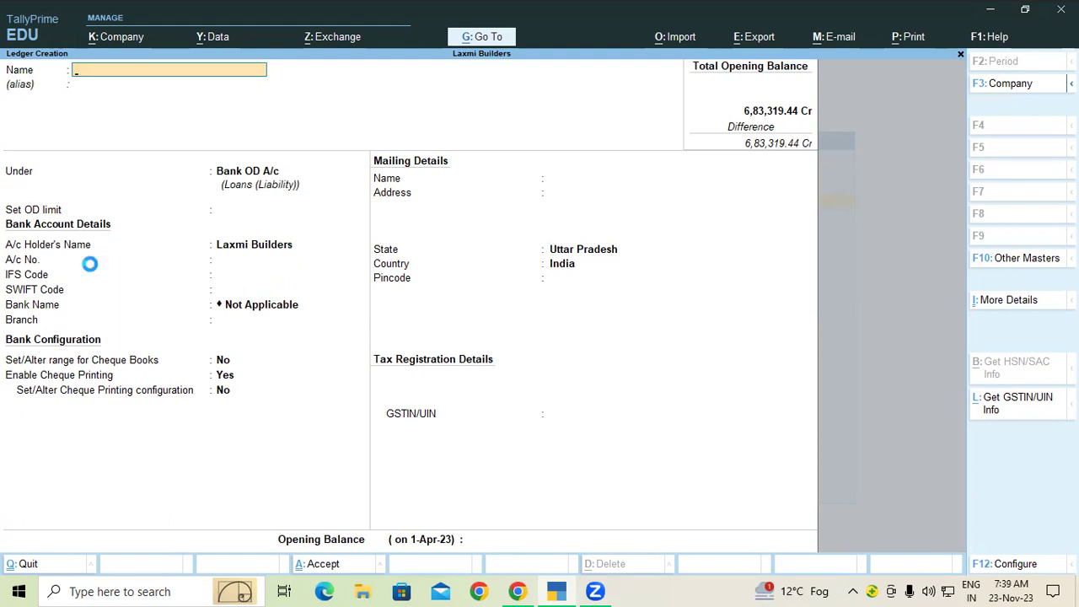
key("Escape")
key("y")
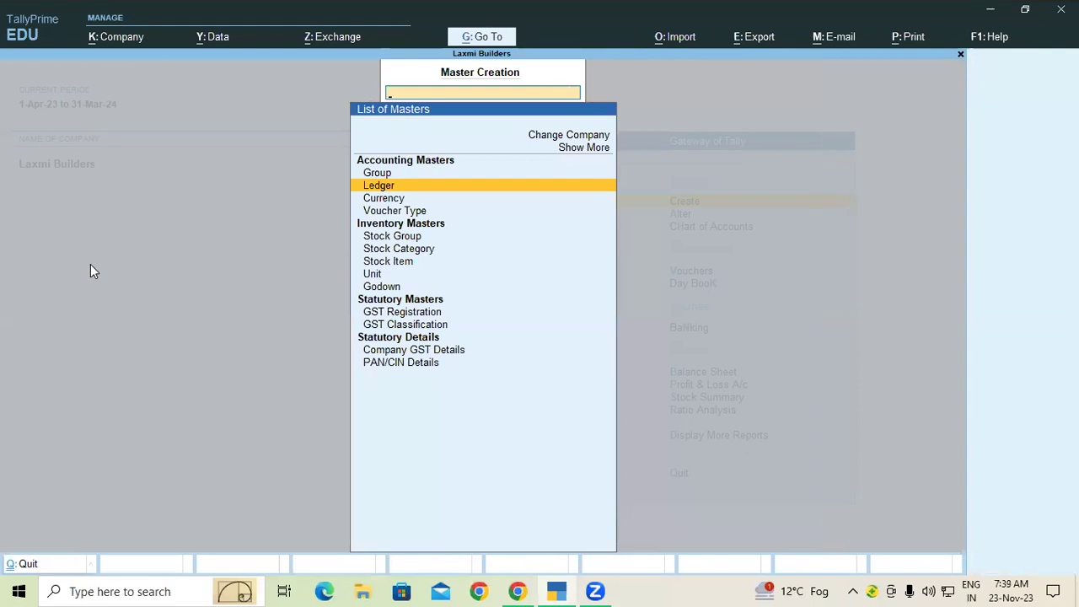
key("Escape")
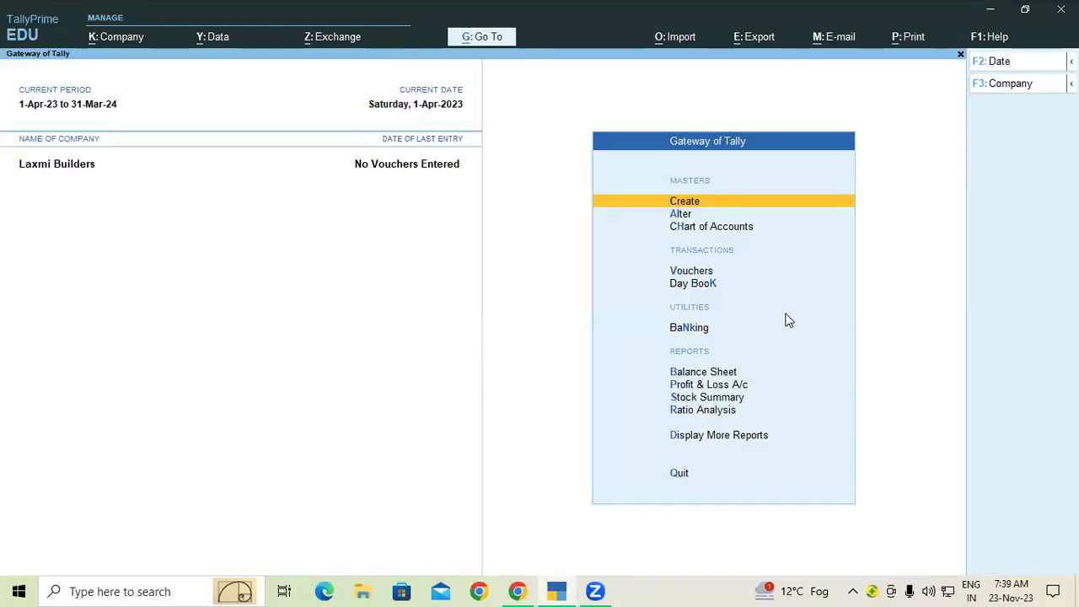
left_click(678, 271)
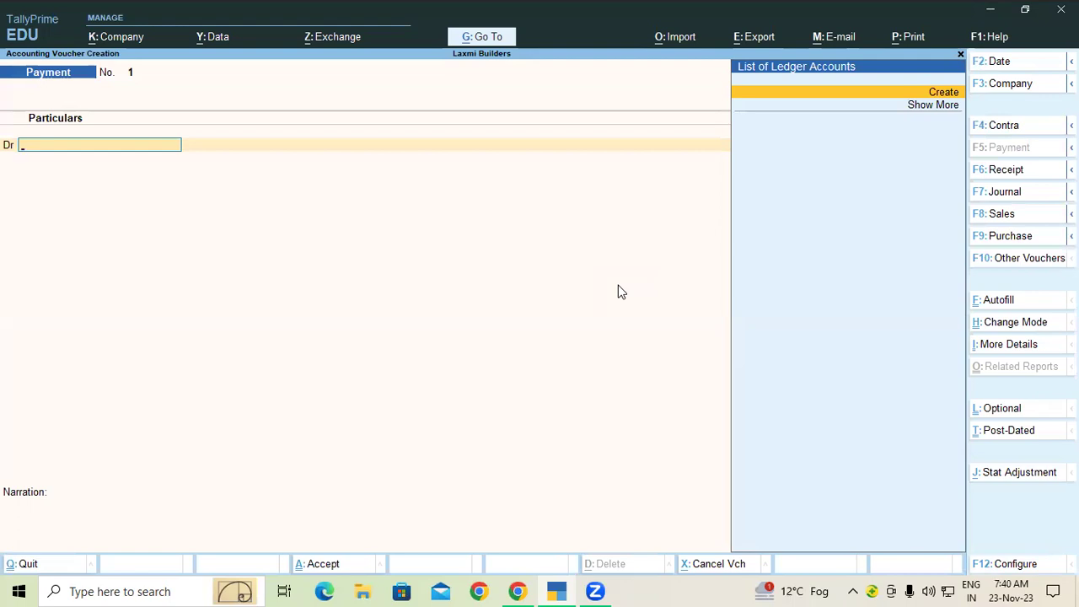
Switch the voucher to Contra and annotate the screen with 'Bank' and 'Cash' notes.
left_click(997, 127)
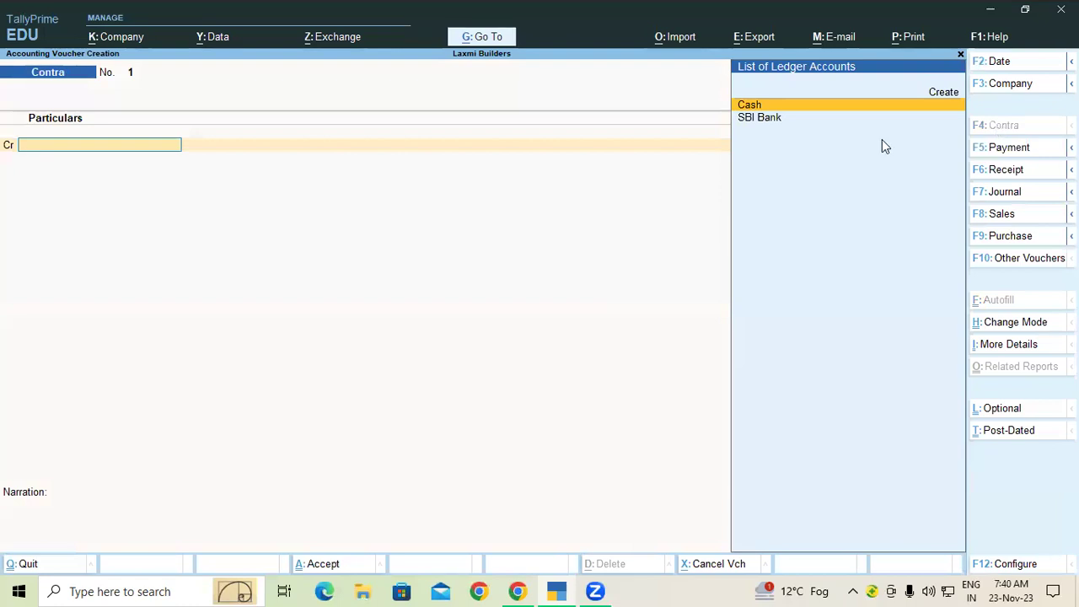
left_click(751, 69)
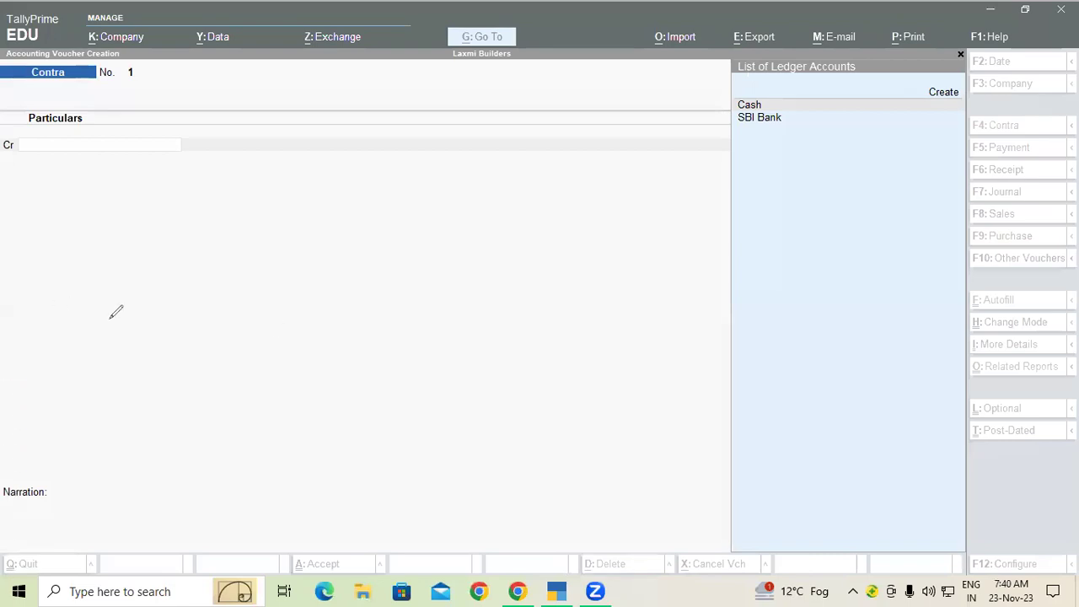
mouse_move(299, 188)
left_mouse_down()
mouse_move(296, 217)
mouse_move(305, 192)
mouse_move(297, 215)
mouse_move(362, 191)
left_mouse_up()
mouse_move(337, 243)
left_mouse_down()
mouse_move(324, 270)
mouse_move(358, 246)
mouse_move(367, 217)
mouse_move(369, 246)
mouse_move(391, 240)
left_mouse_up()
left_click_drag(288, 226, 352, 205)
left_click_drag(256, 217, 177, 205)
left_click_drag(175, 159, 202, 173)
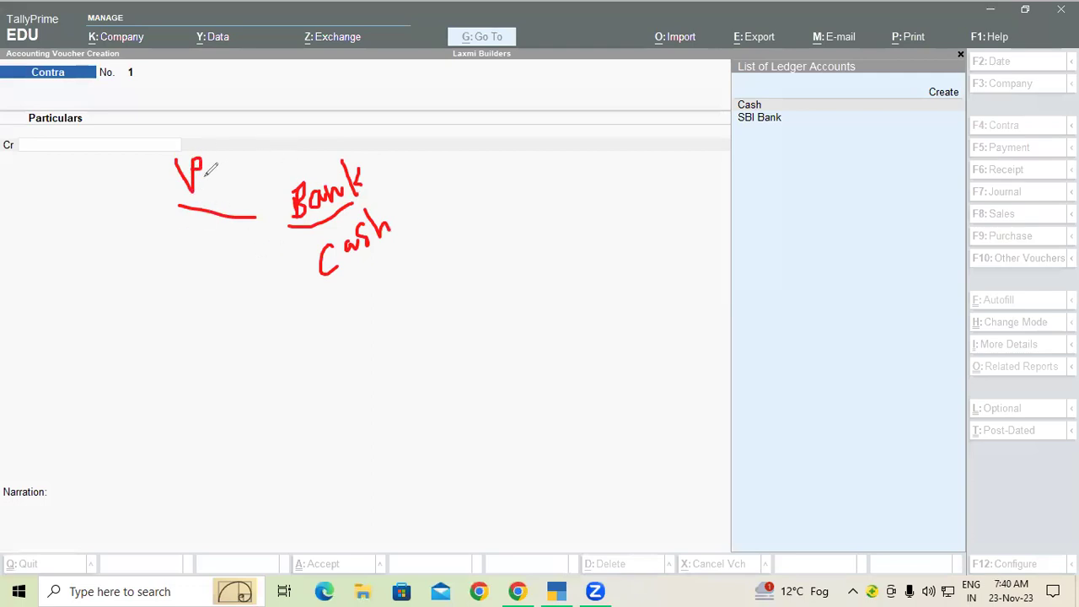
left_click_drag(244, 148, 242, 173)
mouse_move(306, 270)
left_mouse_down()
mouse_move(252, 285)
mouse_move(247, 357)
left_mouse_up()
left_click_drag(243, 291, 277, 336)
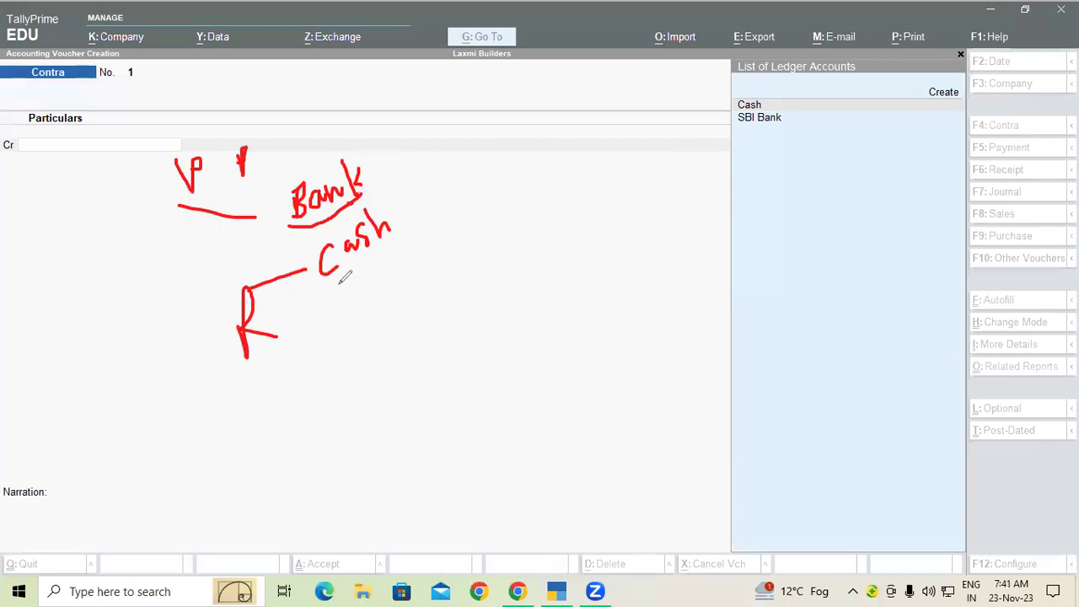
left_click_drag(338, 281, 388, 245)
Credit Cash with 11,980 on Contra voucher No. 1, dismissing the negative-cash warning.
left_click(59, 153)
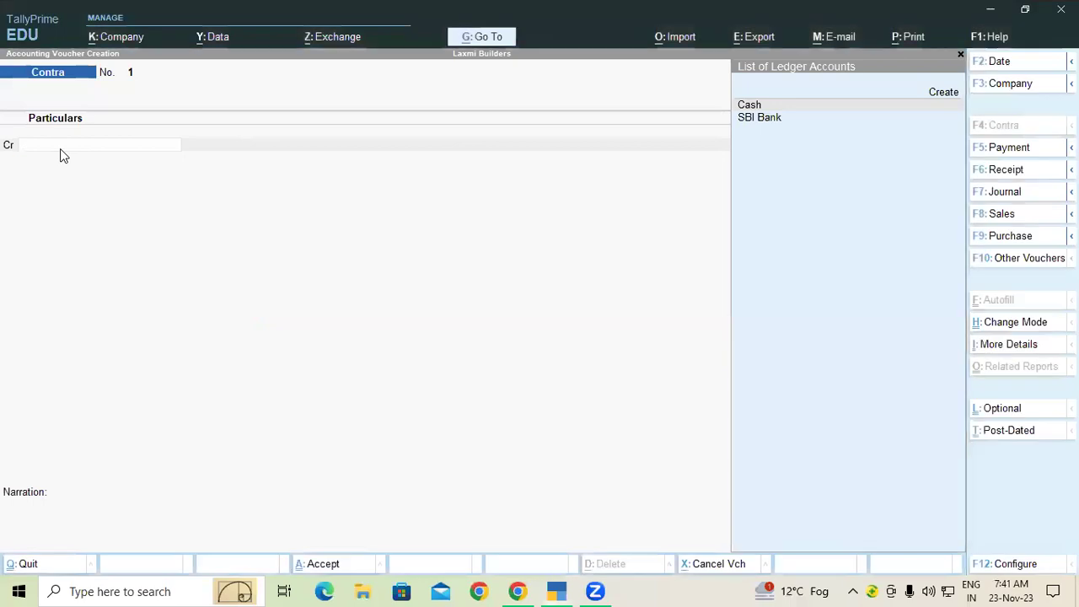
key("Return")
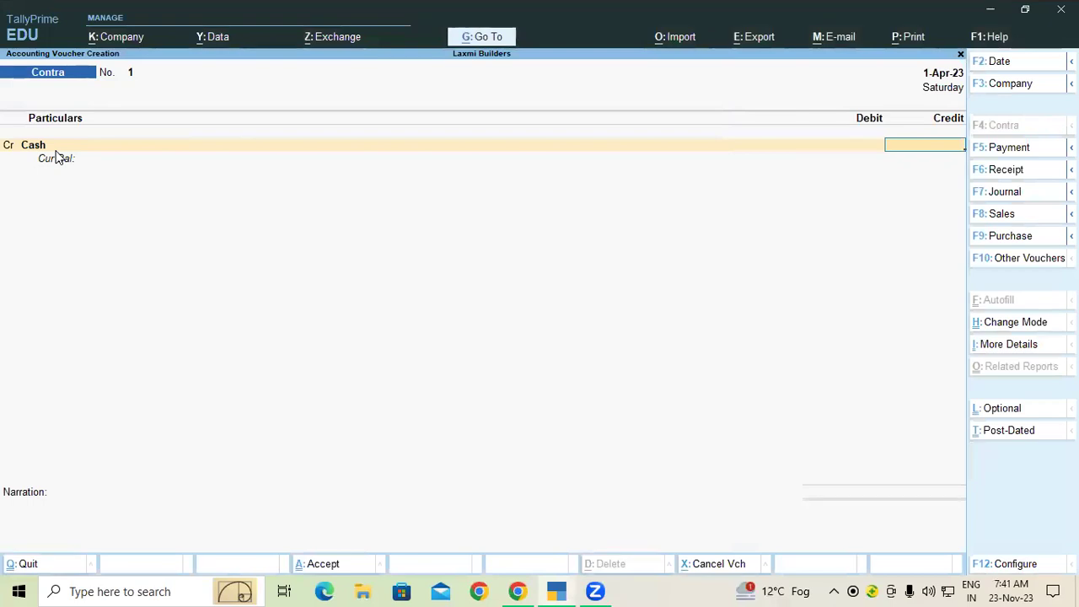
type("980")
key("Return")
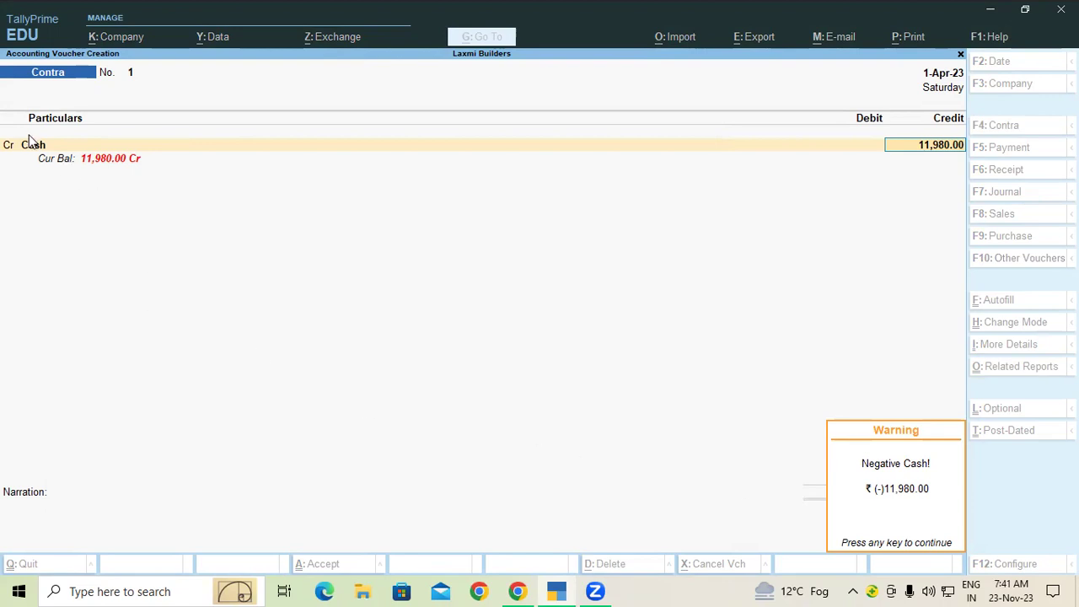
key("Return")
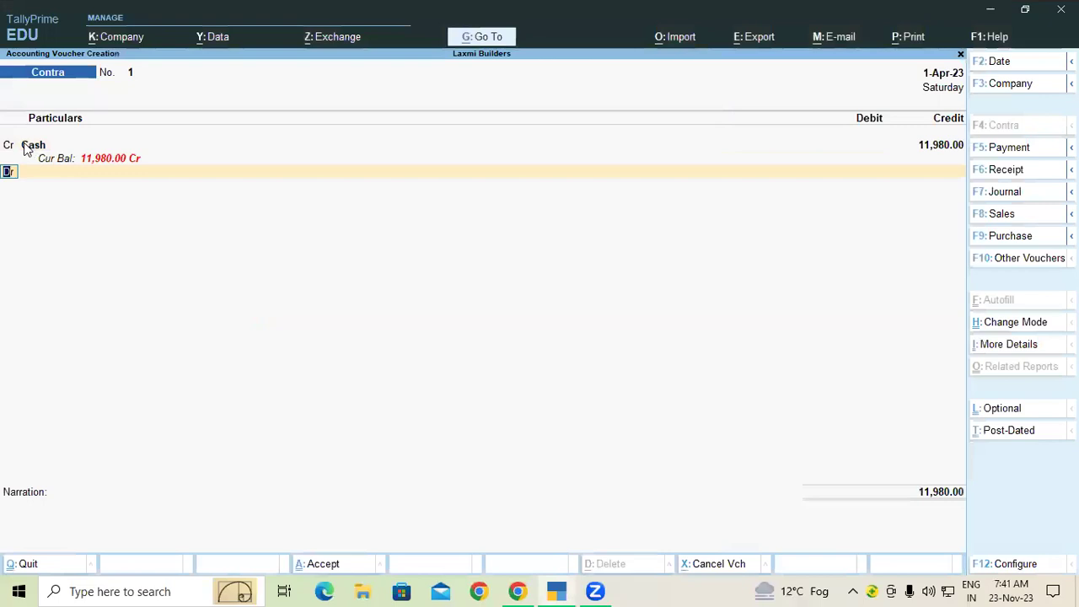
left_click(26, 147)
Give the Cash ledger an opening balance of 10,00,000 Dr.
key("ctrl+Return")
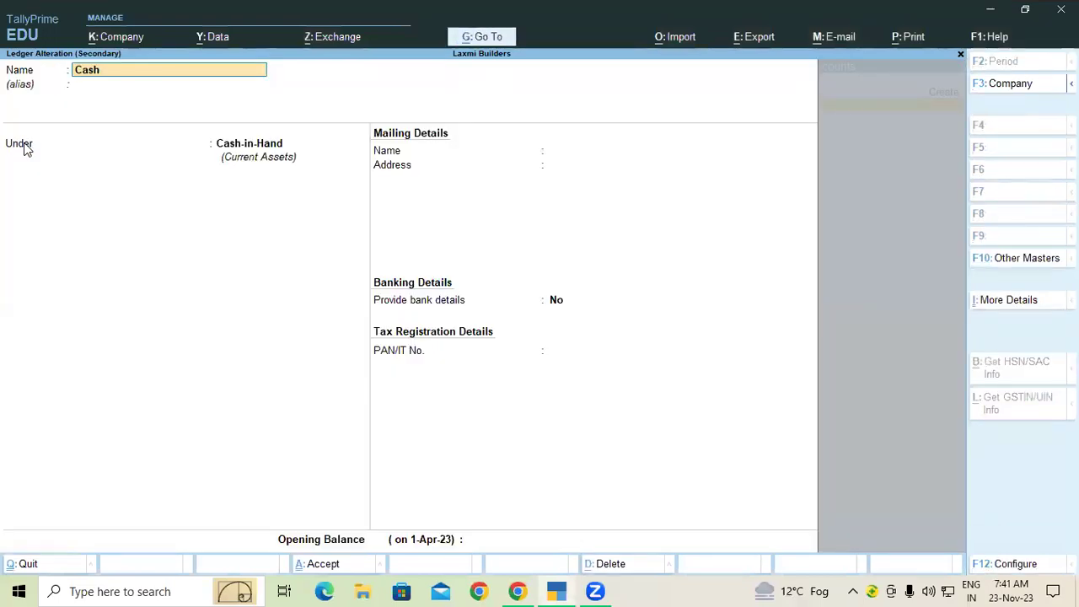
key("Return")
key("Return")
key("Return")
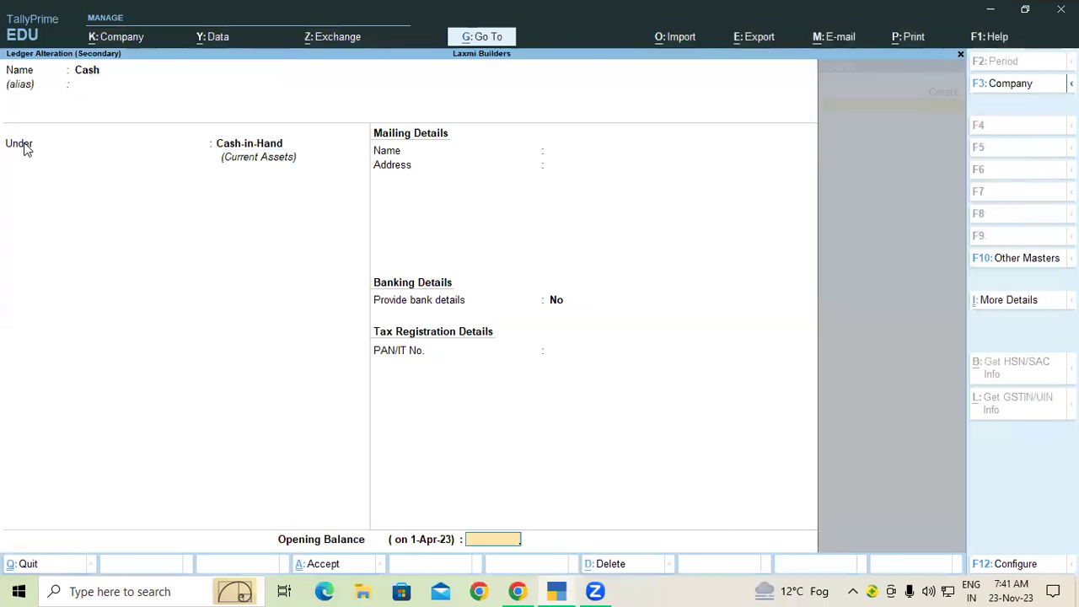
type("10,00,000")
key("Return")
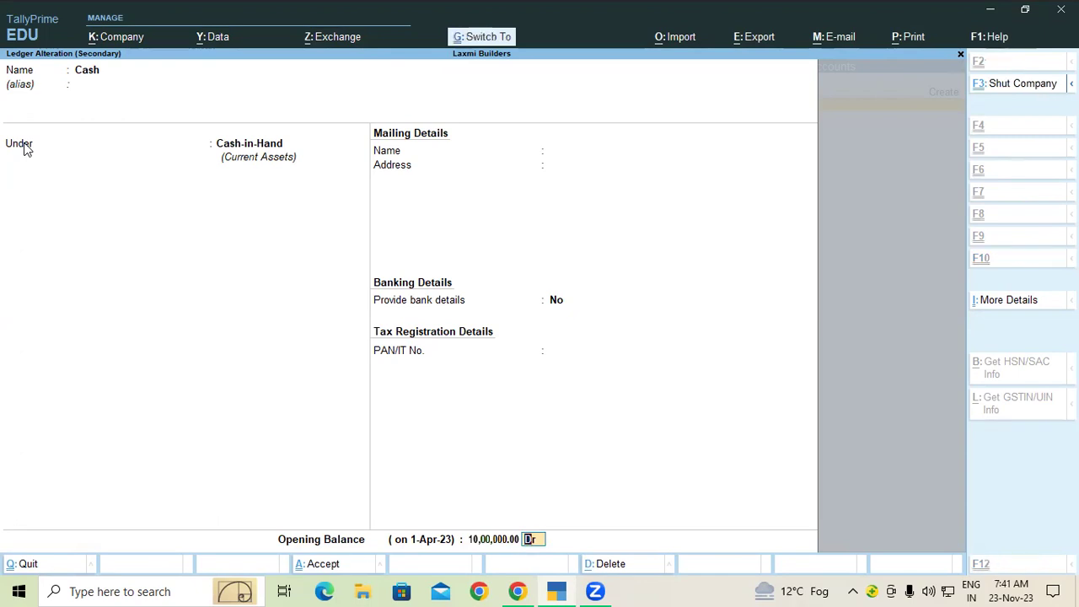
key("ctrl+a")
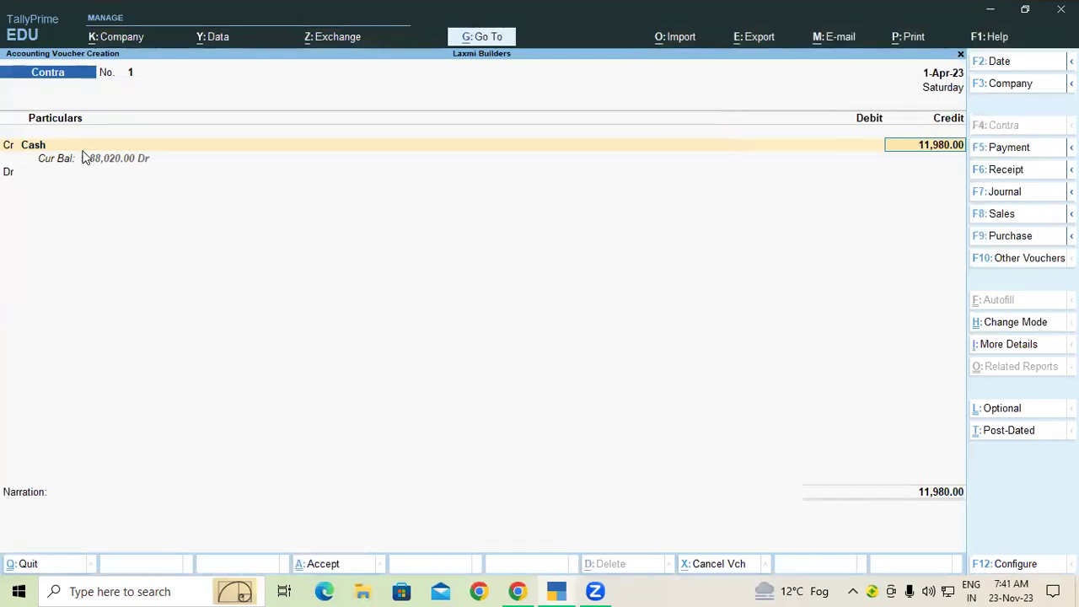
Debit SBI Bank for the 11,980 on Contra voucher No. 1.
key("Return")
key("Return")
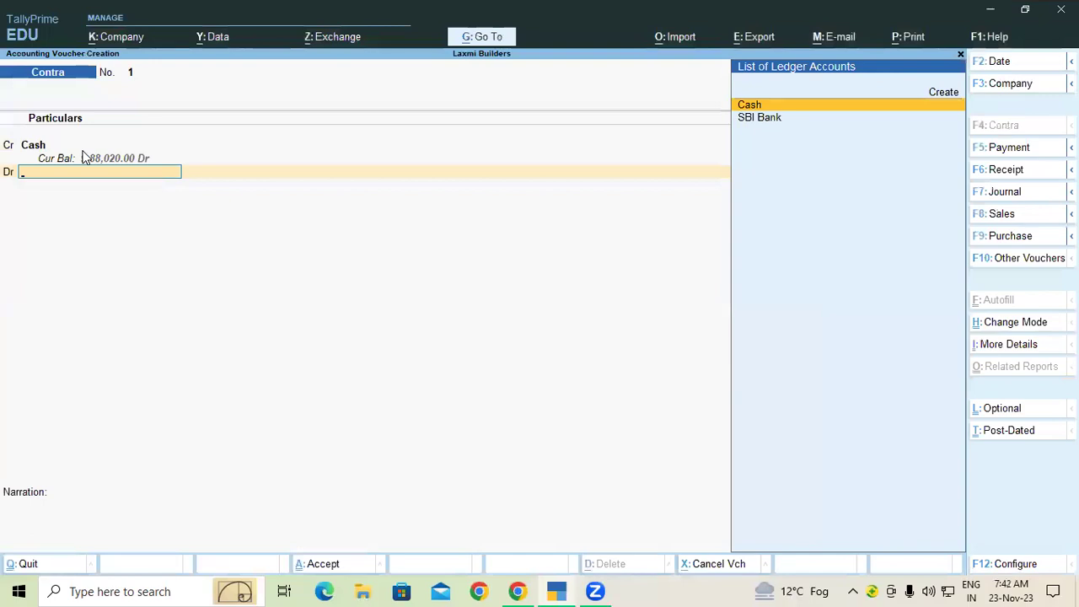
type("sb")
key("Return")
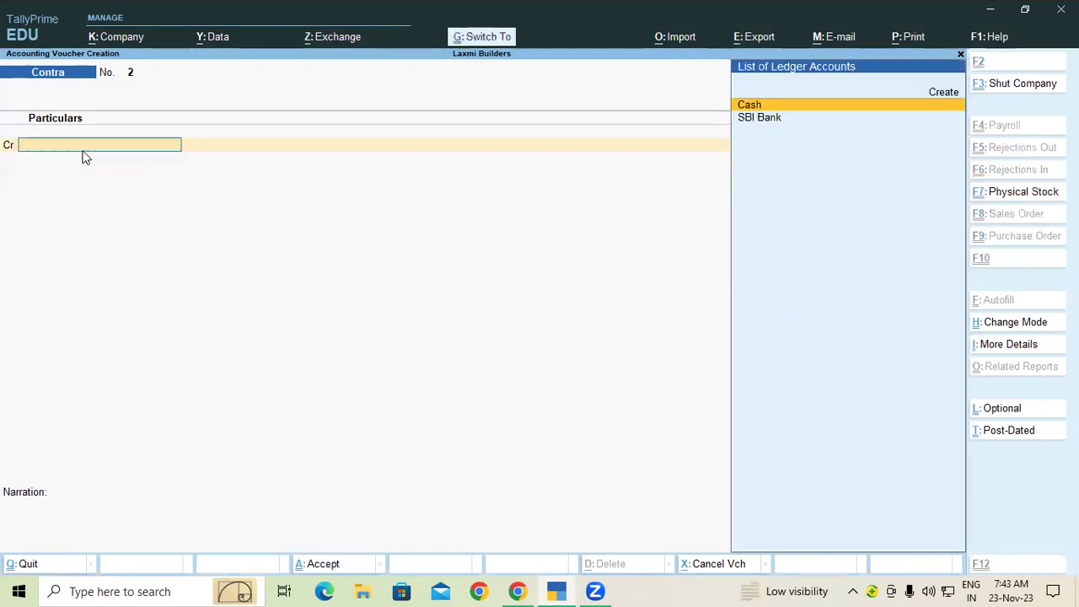
Save Contra No. 1, then credit Cash 1,50,000 on Contra voucher No. 2.
key("ctrl+a")
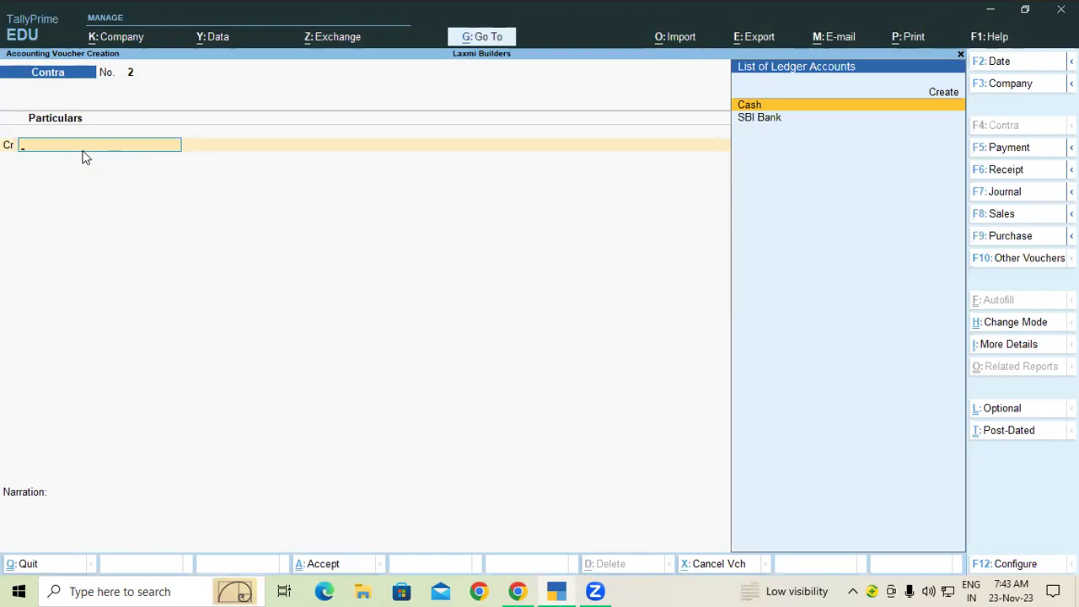
key("Return")
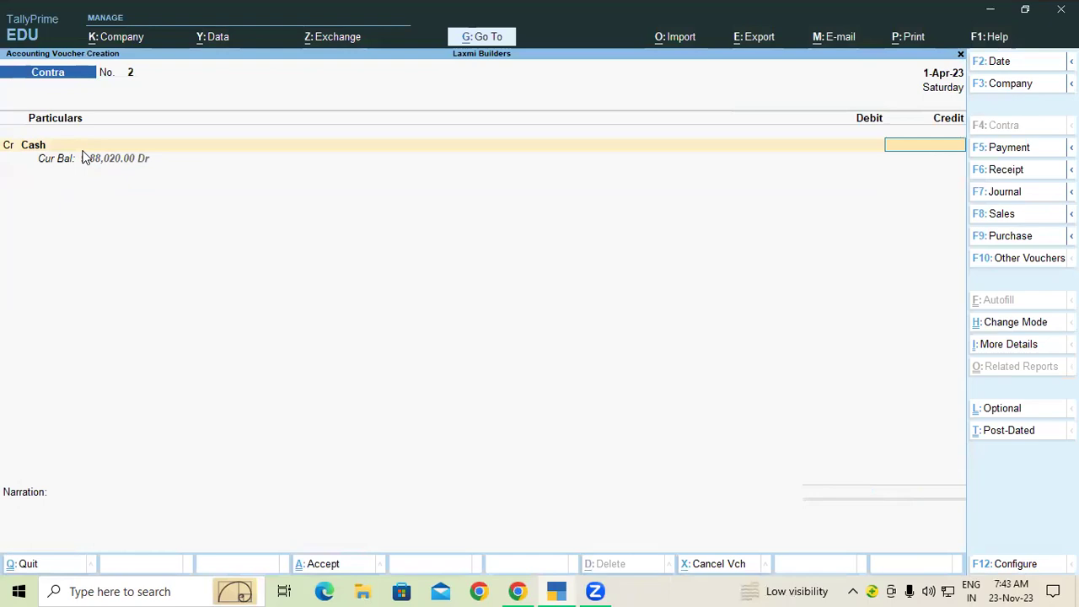
type("1,50,000")
key("Return")
key("Return")
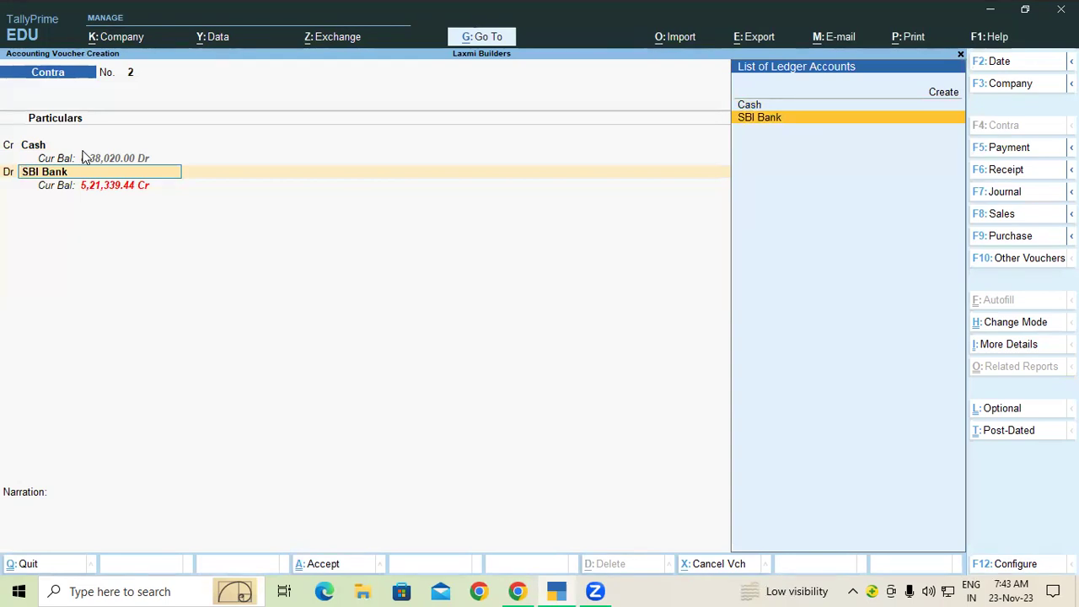
Discard the unfinished Contra voucher and delete the saved 11,980 Contra entry from the Day Book.
key("BackSpace")
key("Escape")
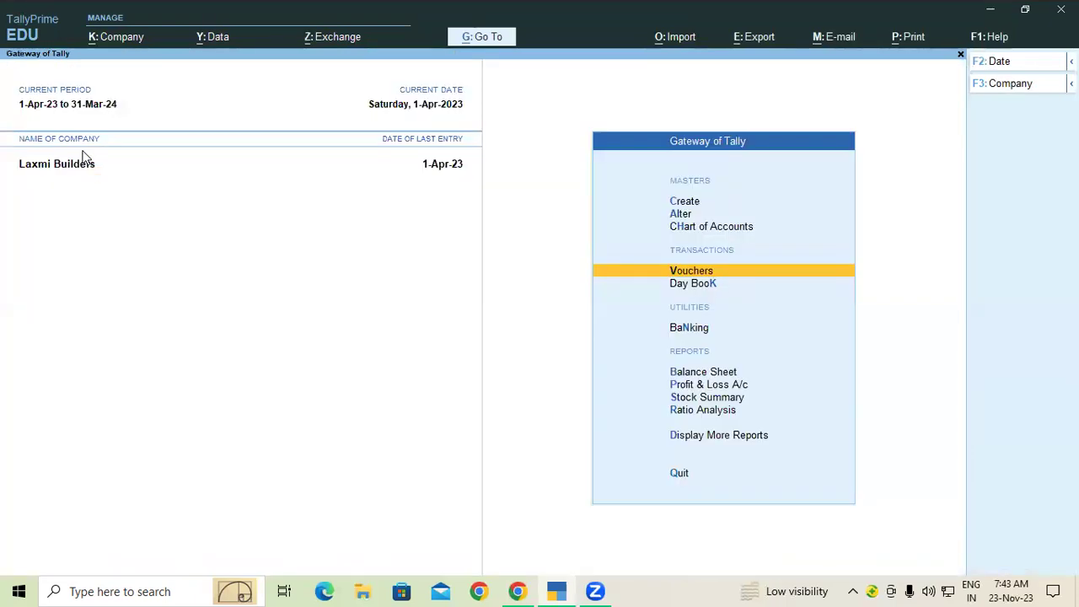
left_click(708, 284)
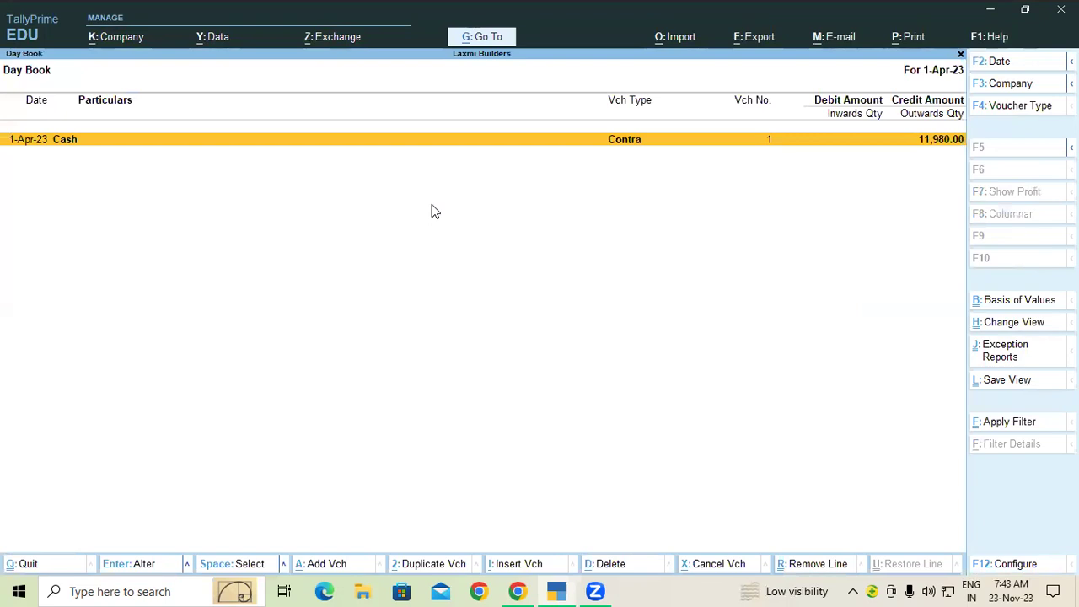
key("alt")
key("alt+d")
key("y")
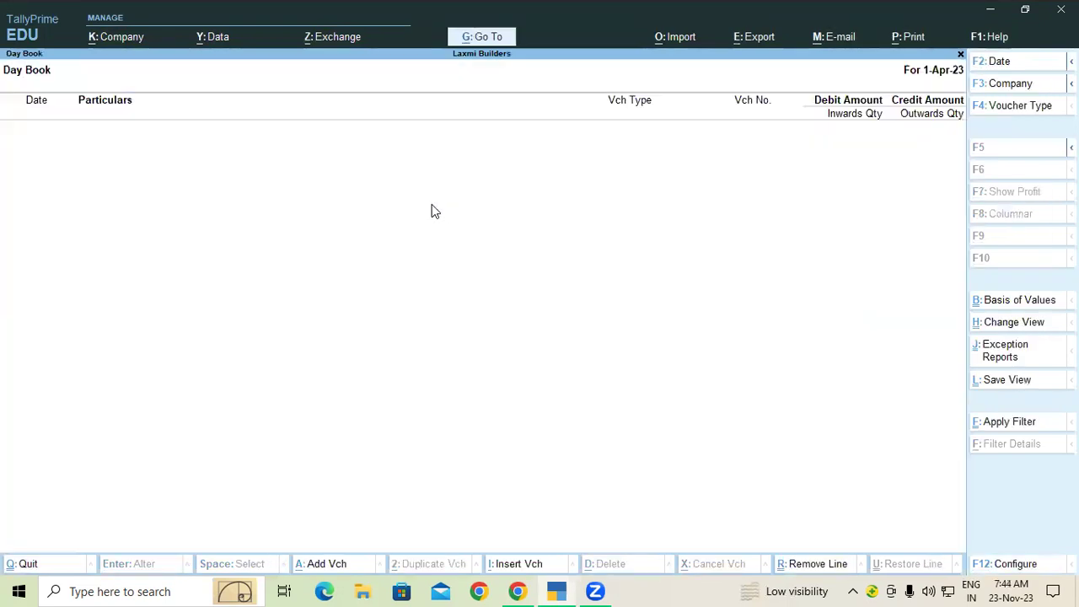
Open the SBI Bank ledger for alteration from the Alter masters menu.
key("Escape")
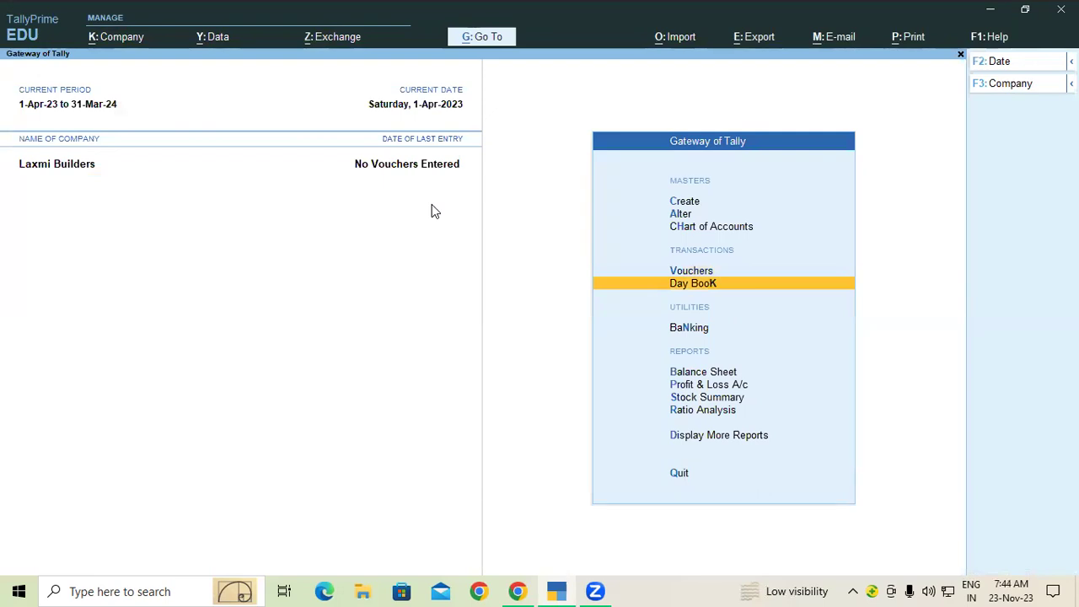
key("Up")
key("Up")
key("Up")
key("Return")
key("Down")
key("Return")
key("Down")
key("Down")
key("Return")
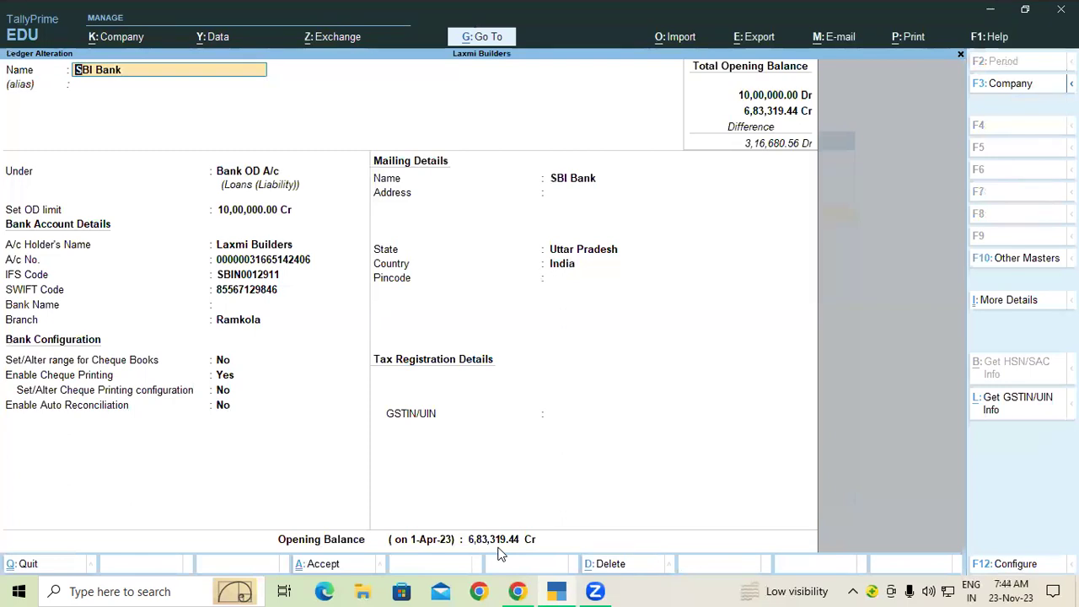
Close the SBI Bank ledger and return to the Gateway of Tally.
key("Escape")
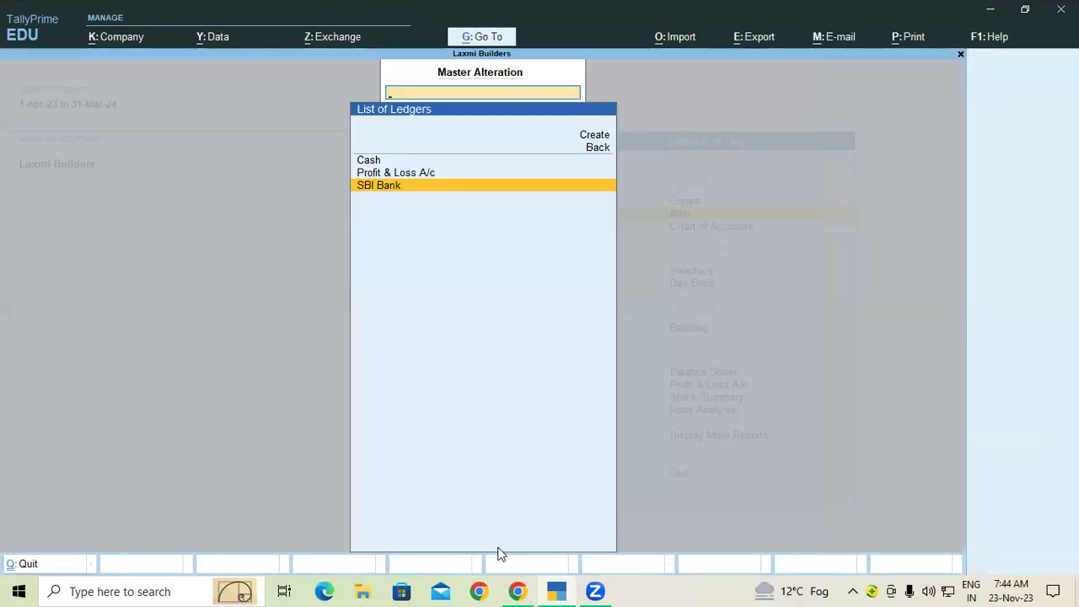
key("Escape")
key("Escape")
key("Up")
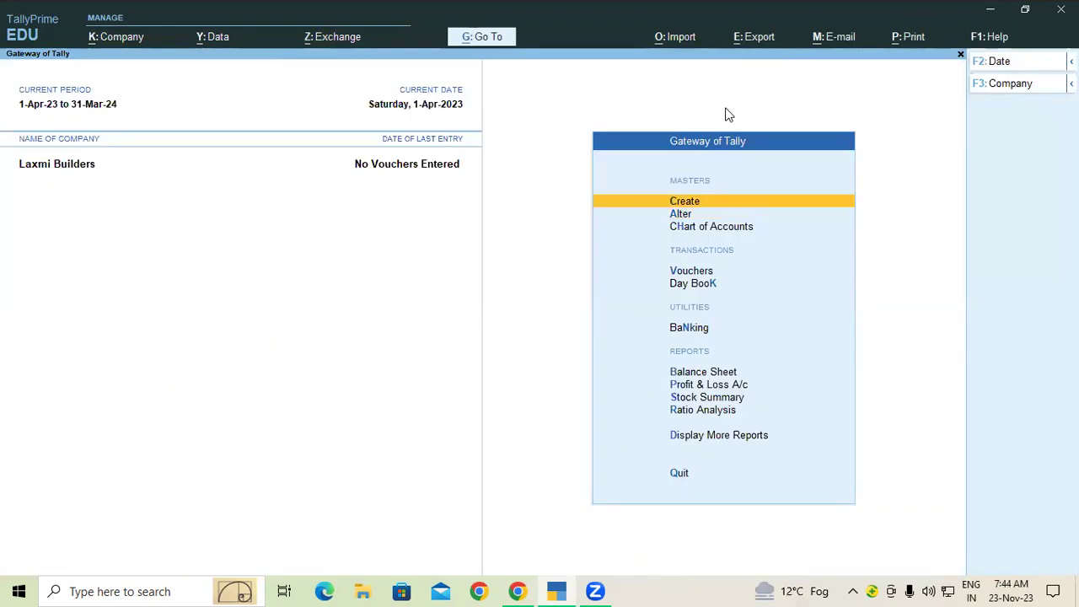
Sketch on-screen notes marking Bank as Dr and Cash as Cr, clear them, and open Contra voucher No. 2.
key("Return")
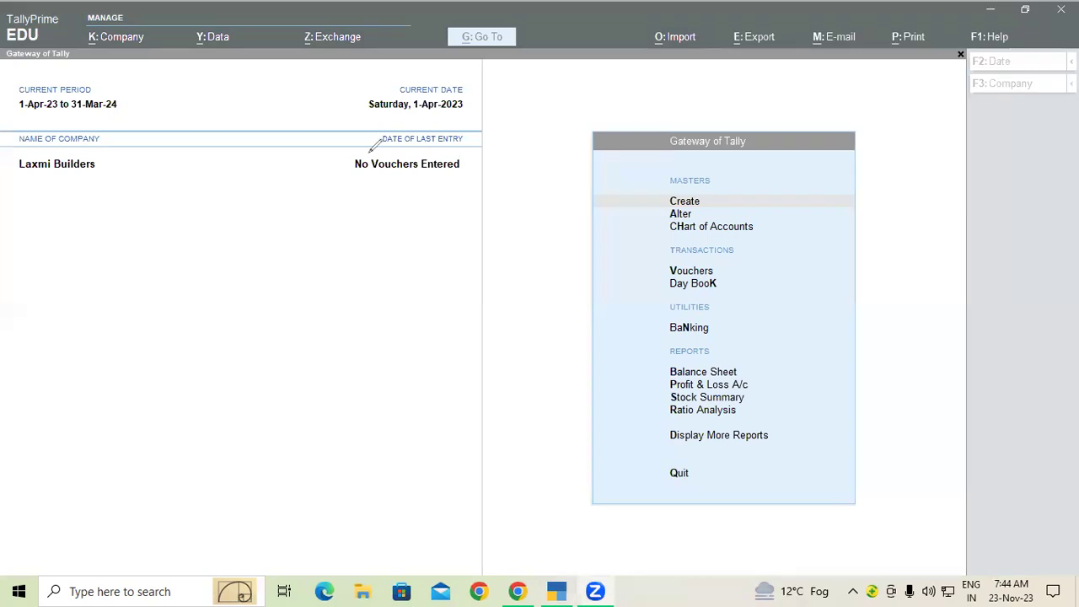
mouse_move(232, 255)
left_mouse_down()
mouse_move(250, 223)
mouse_move(230, 251)
mouse_move(270, 332)
left_mouse_up()
mouse_move(270, 217)
left_mouse_down()
mouse_move(283, 199)
mouse_move(290, 218)
left_mouse_up()
mouse_move(314, 168)
left_mouse_down()
mouse_move(330, 212)
mouse_move(321, 190)
mouse_move(349, 165)
mouse_move(354, 179)
left_mouse_up()
mouse_move(278, 302)
left_mouse_down()
mouse_move(315, 270)
mouse_move(321, 281)
left_mouse_up()
mouse_move(344, 246)
left_mouse_down()
mouse_move(361, 268)
mouse_move(373, 243)
left_mouse_up()
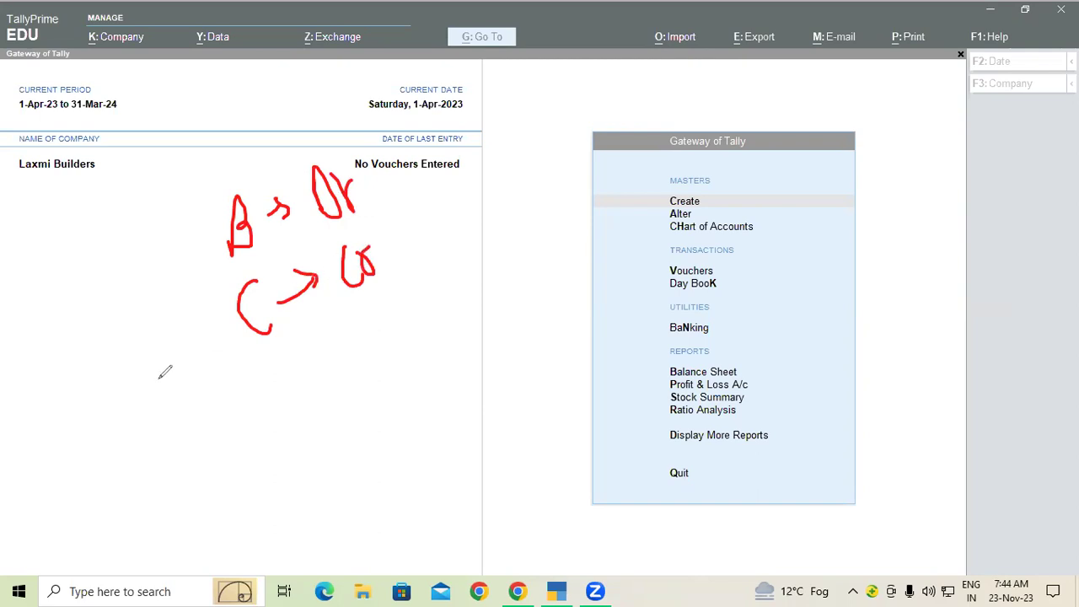
key("e")
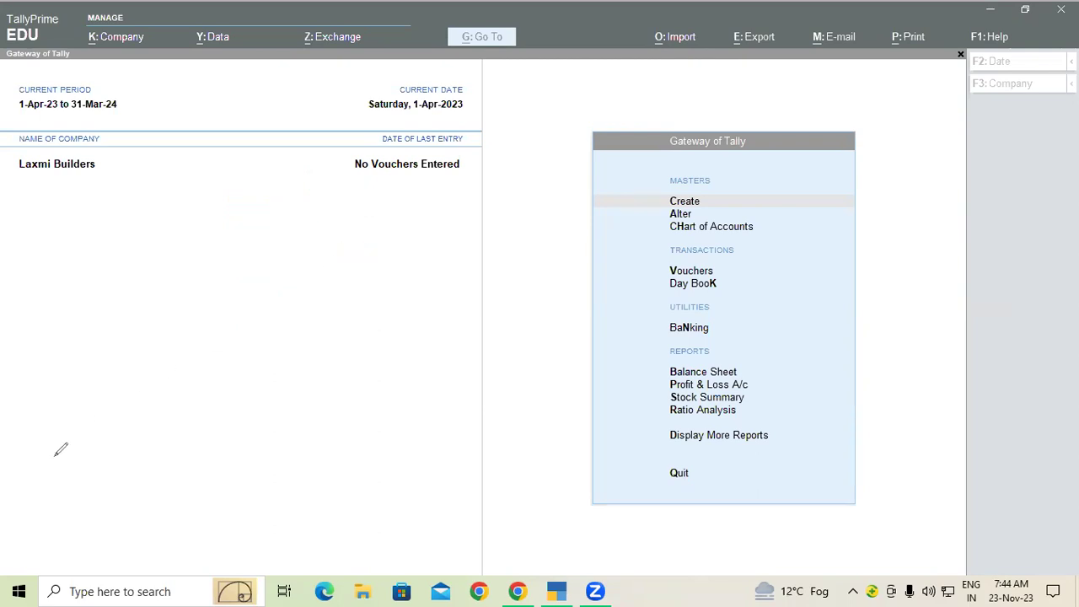
left_click(710, 271)
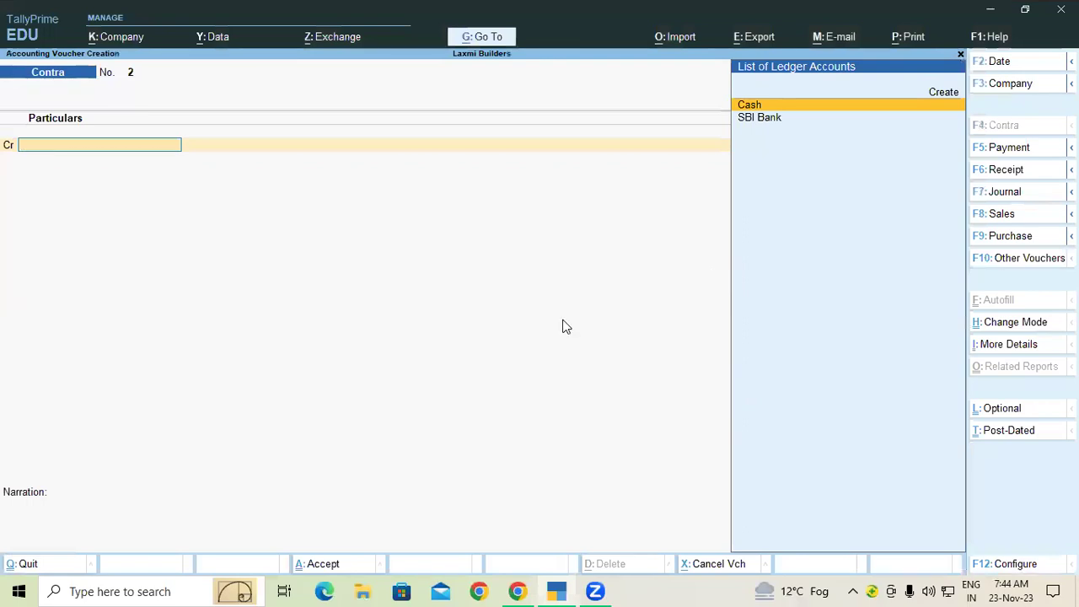
Select Cash as the credited ledger and briefly view its ledger details.
key("Return")
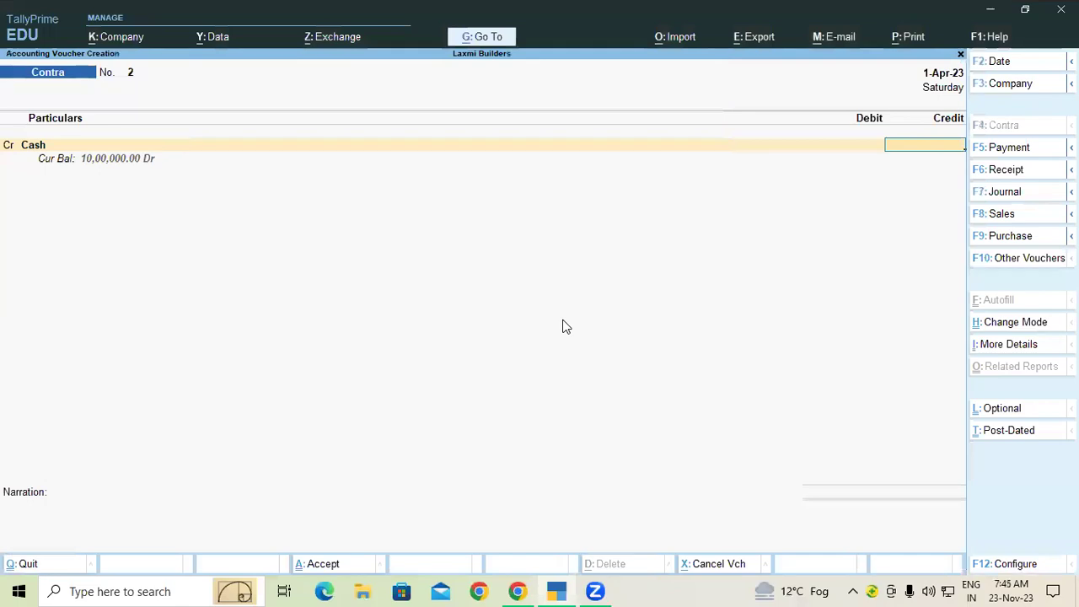
left_click(38, 148)
key("ctrl+Return")
key("Return")
key("Return")
Credit Cash 11,980 and dismiss the Negative Cash warning.
key("Return")
key("Escape")
key("BackSpace")
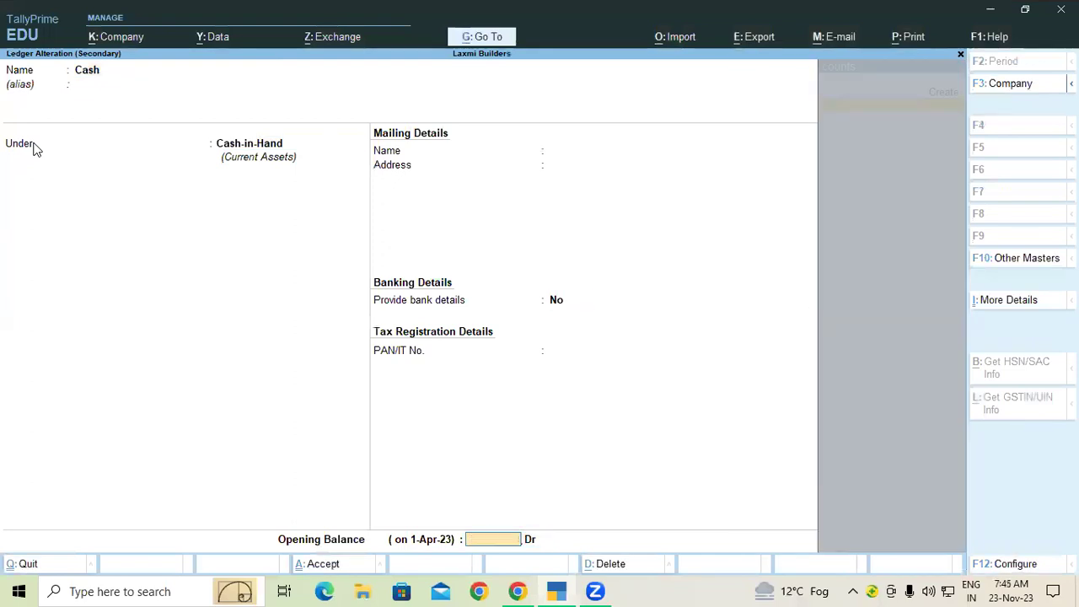
key("Return")
key("Return")
type("000")
key("BackSpace")
key("BackSpace")
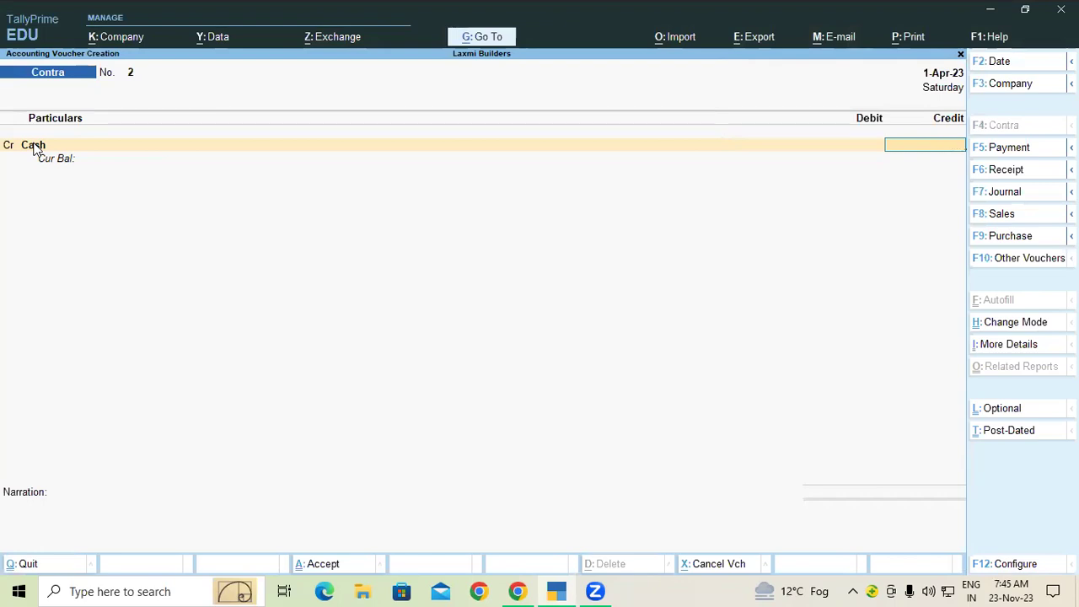
type("11980")
key("Return")
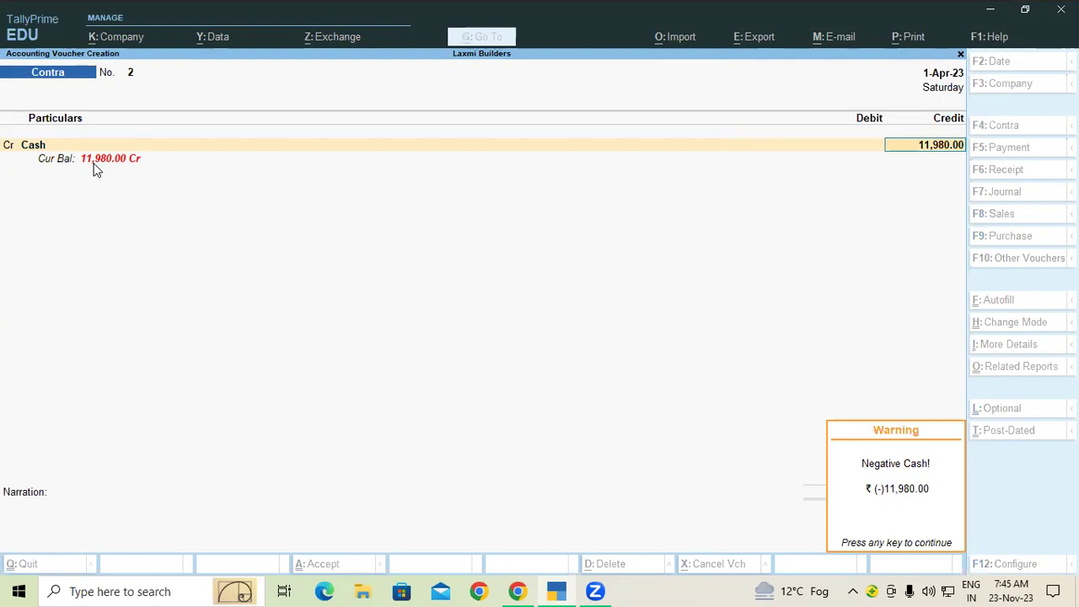
key("Return")
Open the Cash ledger for alteration at its blank opening balance.
key("BackSpace")
key("BackSpace")
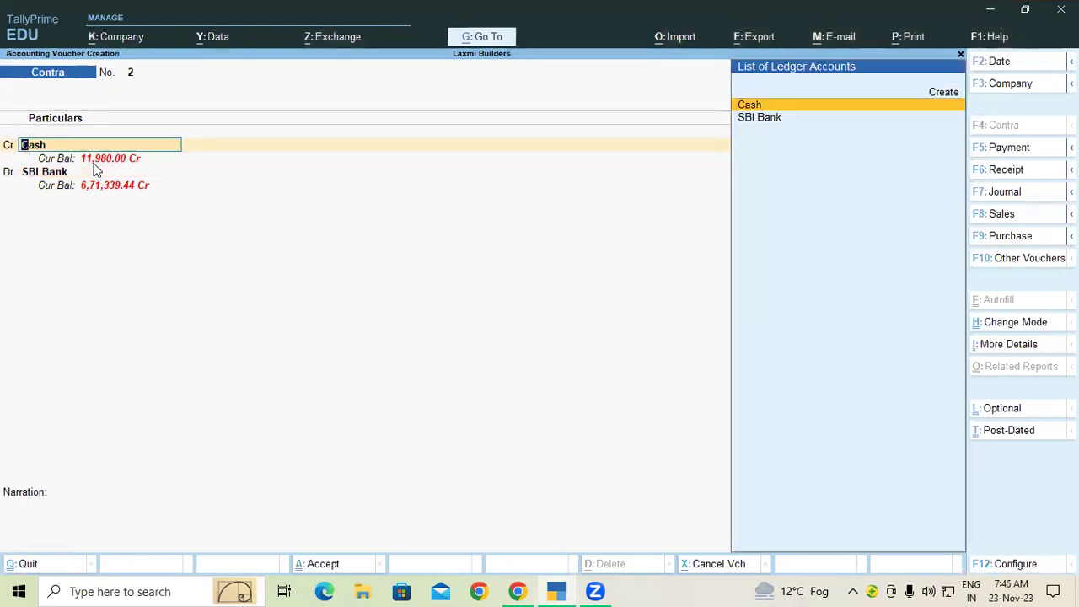
key("ctrl+Return")
key("Return")
key("Return")
key("Return")
key("Return")
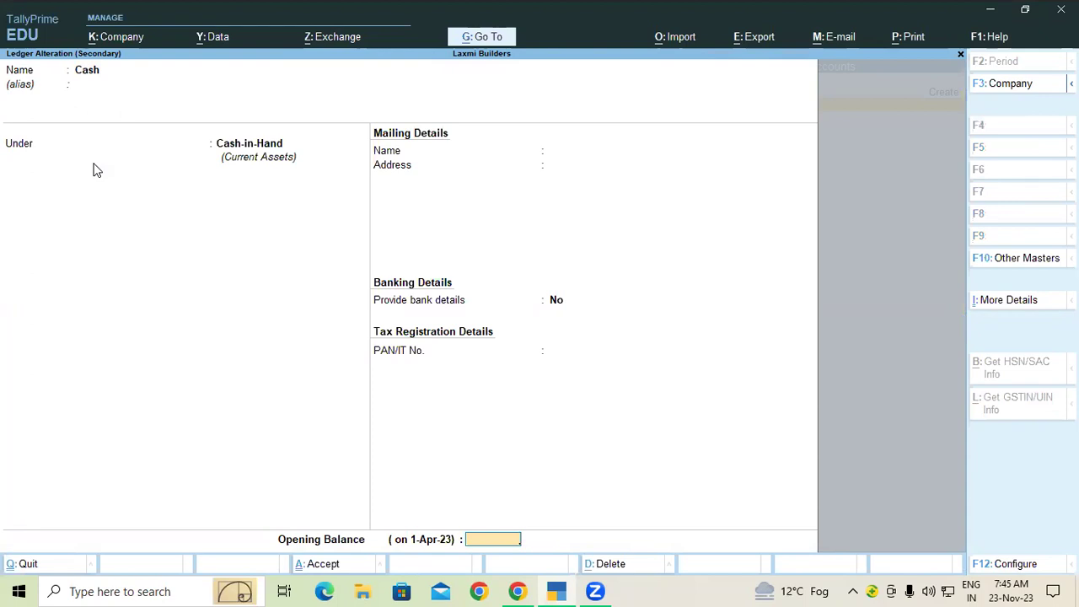
Set the Cash ledger's opening balance to 10,00,000 Dr and accept the ledger.
type("1000000")
key("Return")
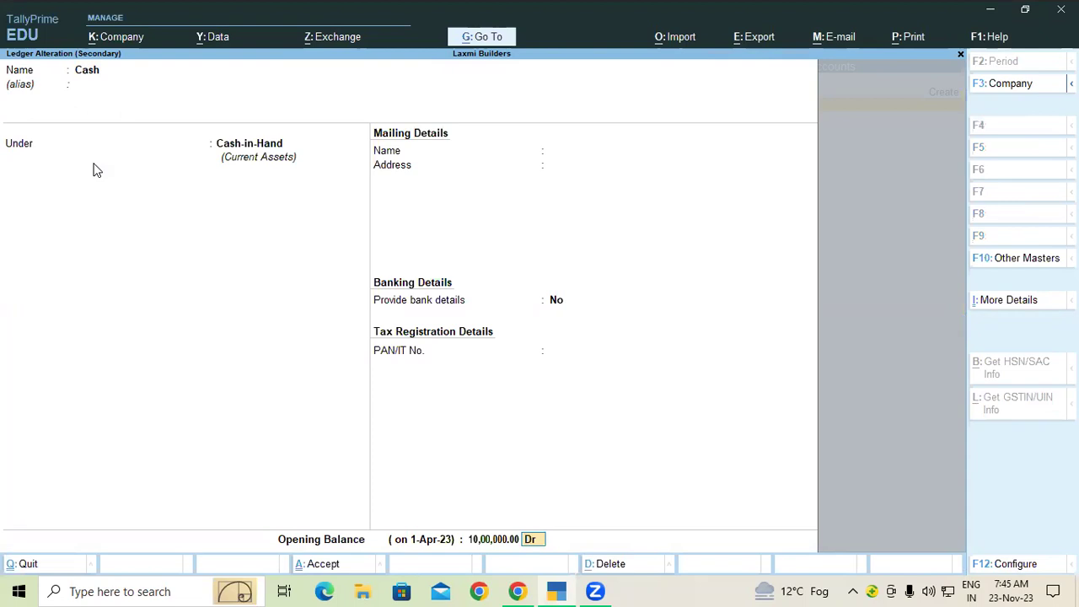
key("ctrl+a")
key("Return")
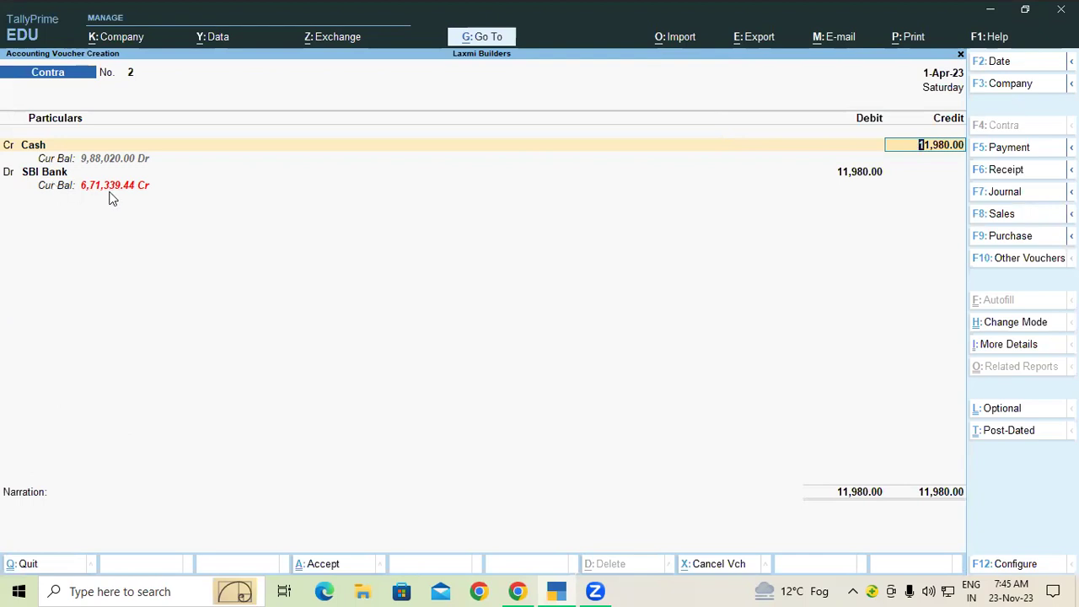
Save Contra voucher No. 2 and select Cash as the credit ledger in Contra No. 3.
key("ctrl")
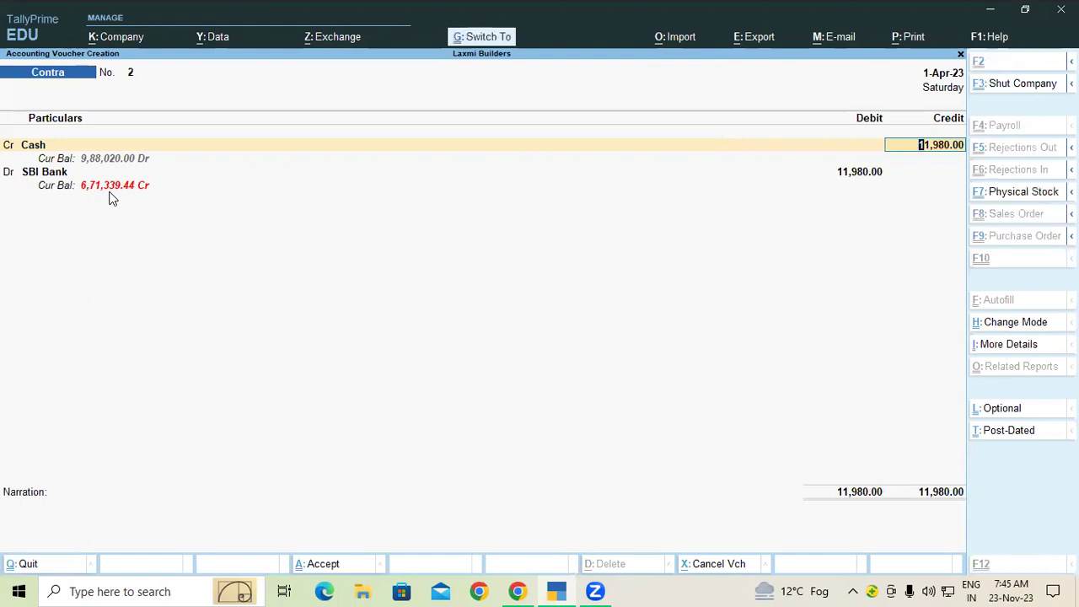
key("ctrl+a")
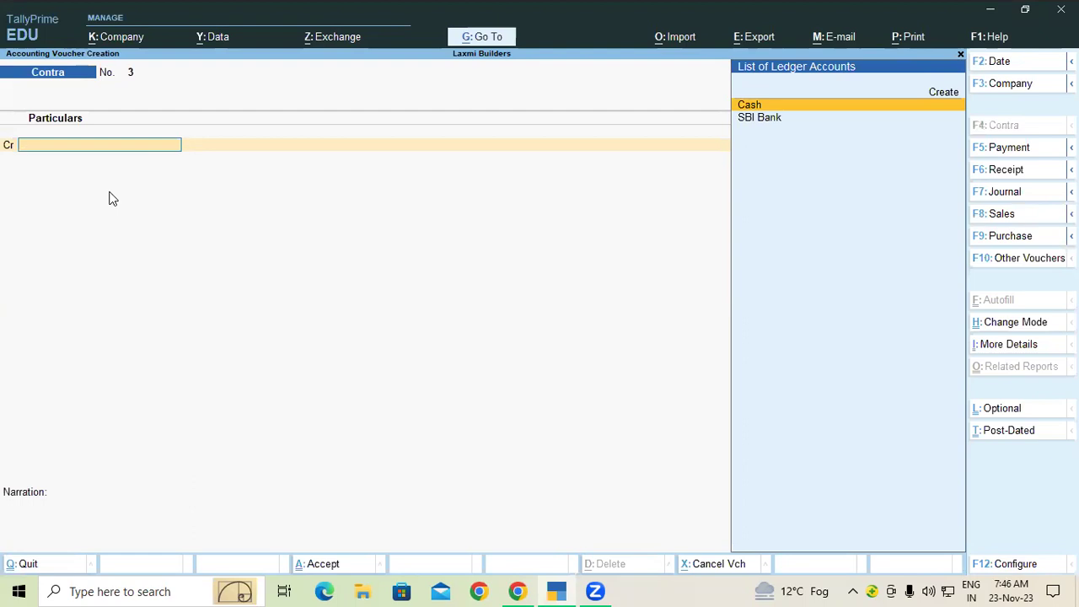
key("Return")
Credit Cash 1,50,000, debit SBI Bank, save Contra No. 3, and return to the Gateway of Tally.
type("1,50,")
type("0000")
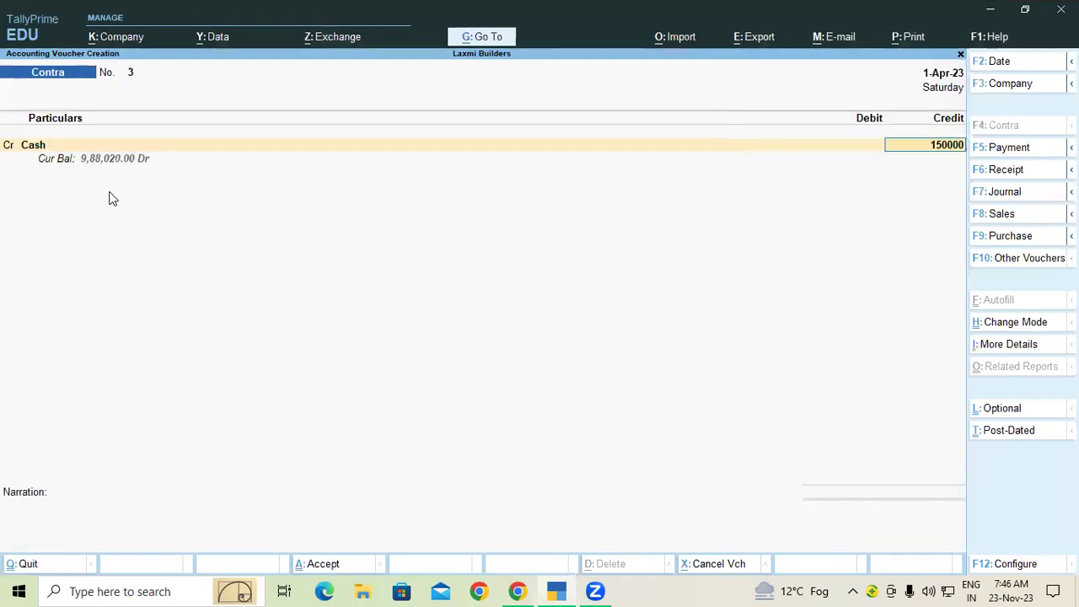
key("Return")
key("Return")
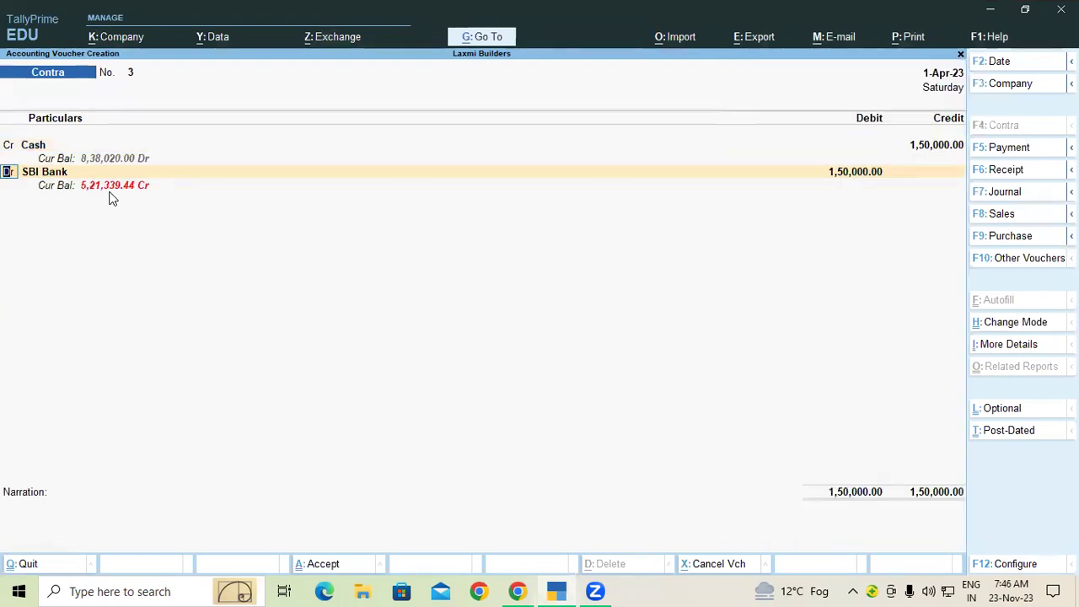
key("Return")
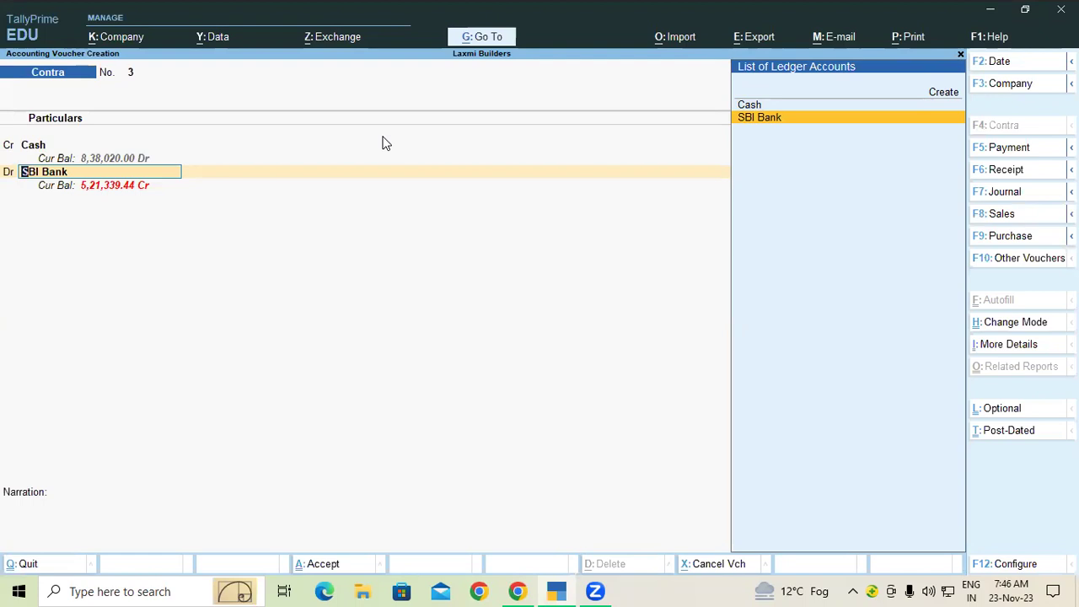
type("A")
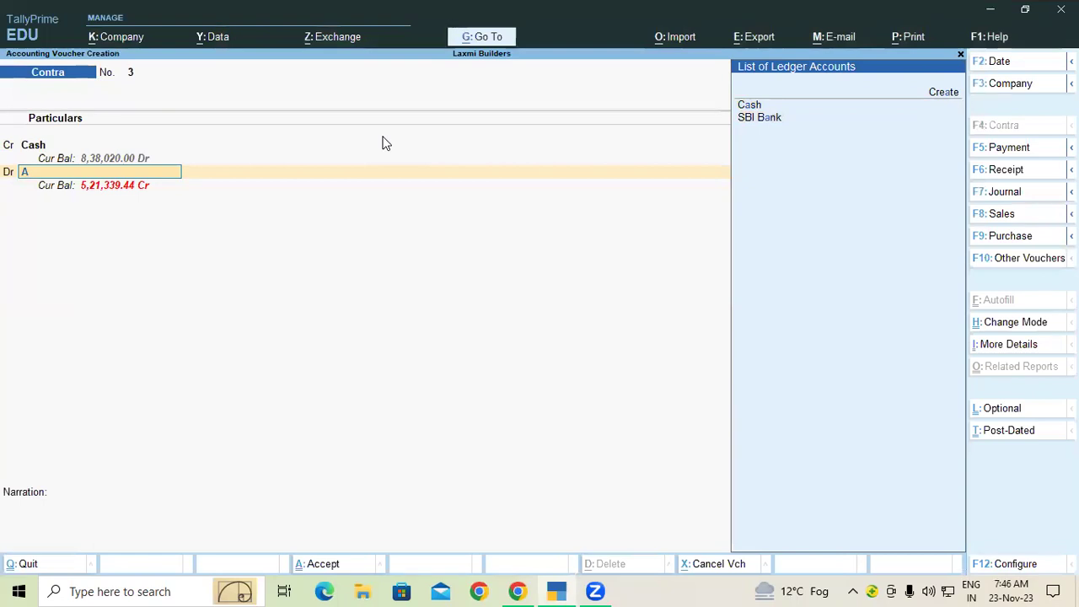
key("Down")
key("Down")
key("Return")
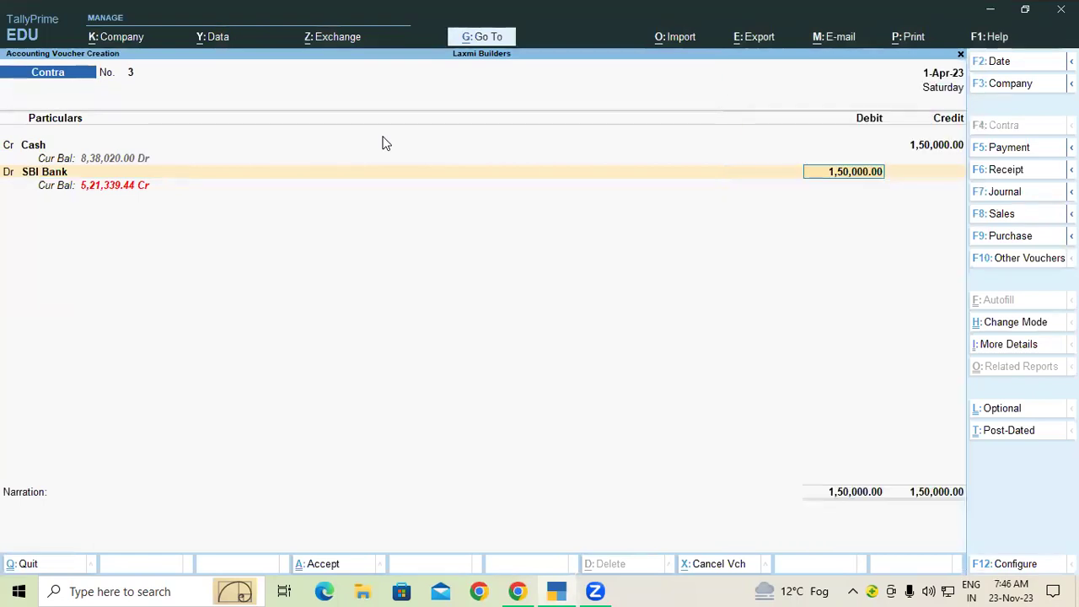
key("ctrl+a")
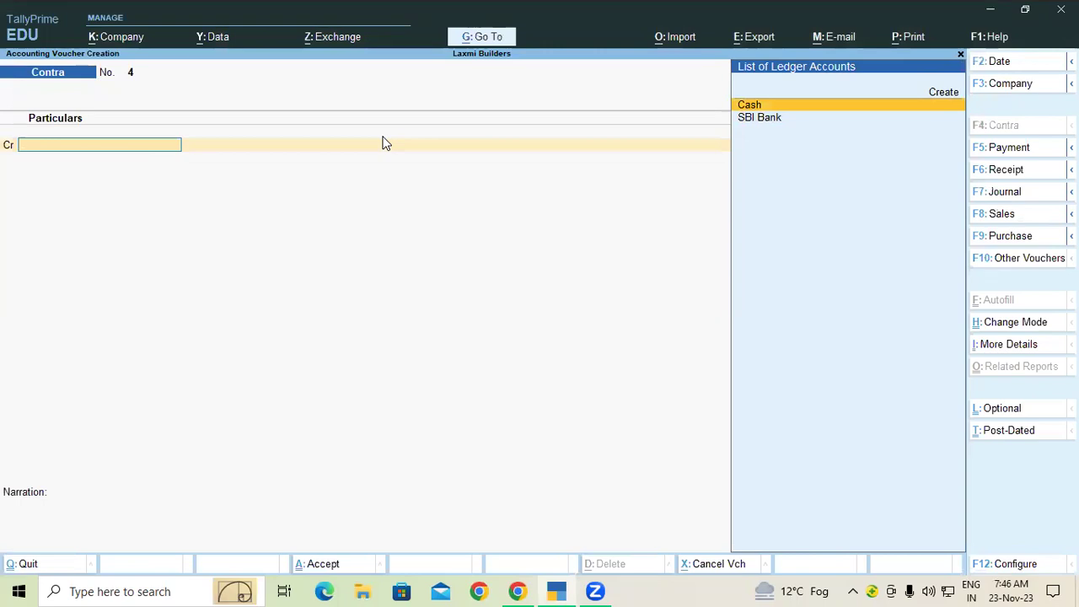
key("Escape")
key("Down")
Check Contra entries 2 and 3 in the Day Book, then open blank Contra voucher No. 4.
key("Return")
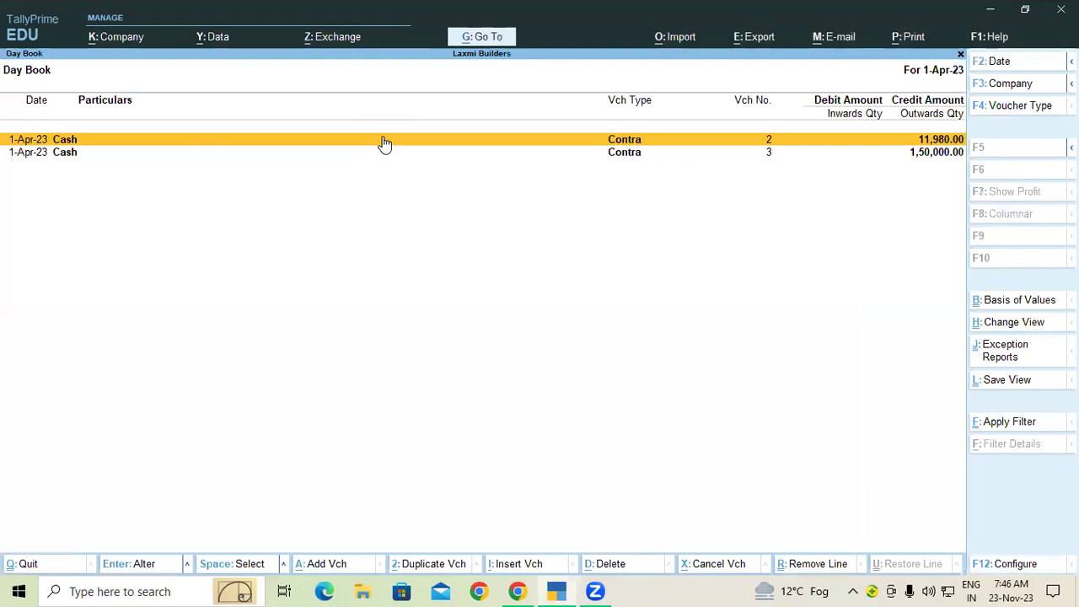
key("Escape")
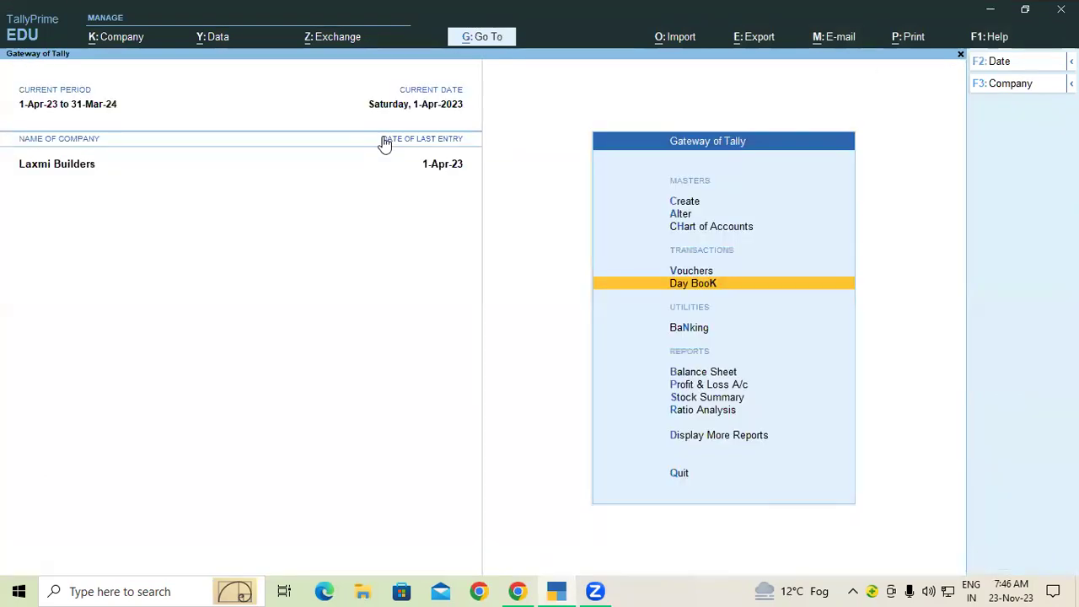
key("Up")
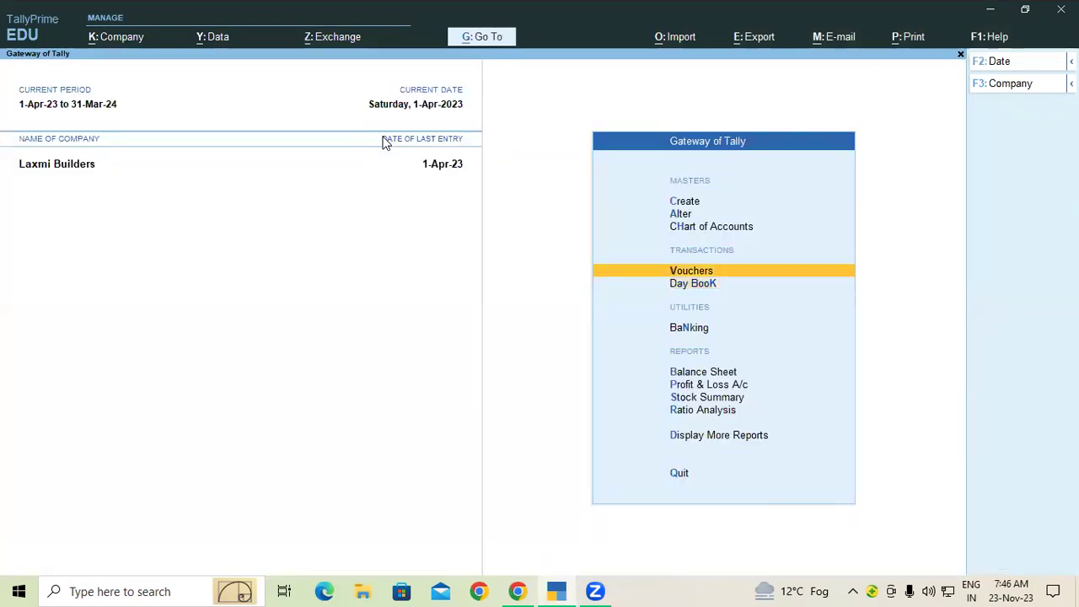
key("Return")
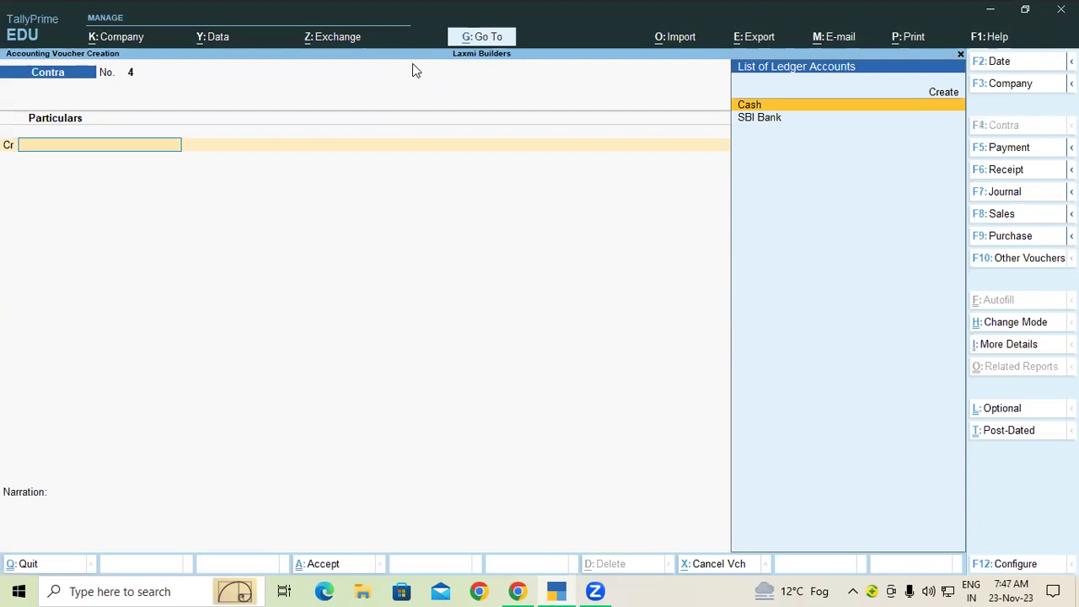
key("ctrl+2")
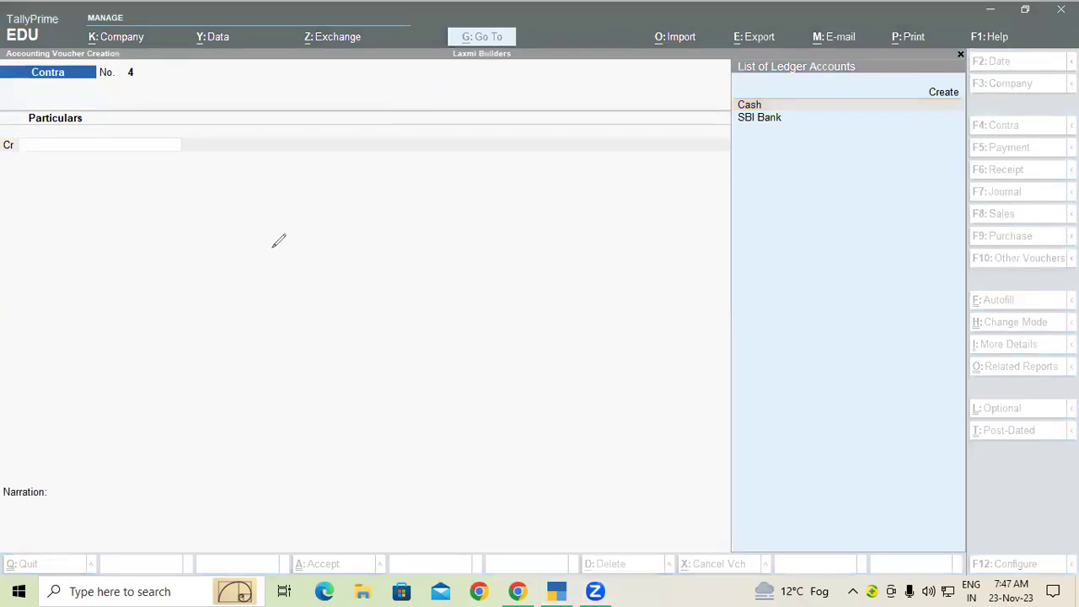
left_click_drag(302, 226, 305, 216)
mouse_move(304, 217)
left_mouse_down()
mouse_move(312, 235)
mouse_move(307, 222)
mouse_move(349, 215)
mouse_move(378, 180)
mouse_move(401, 202)
left_mouse_up()
left_click_drag(297, 280, 391, 213)
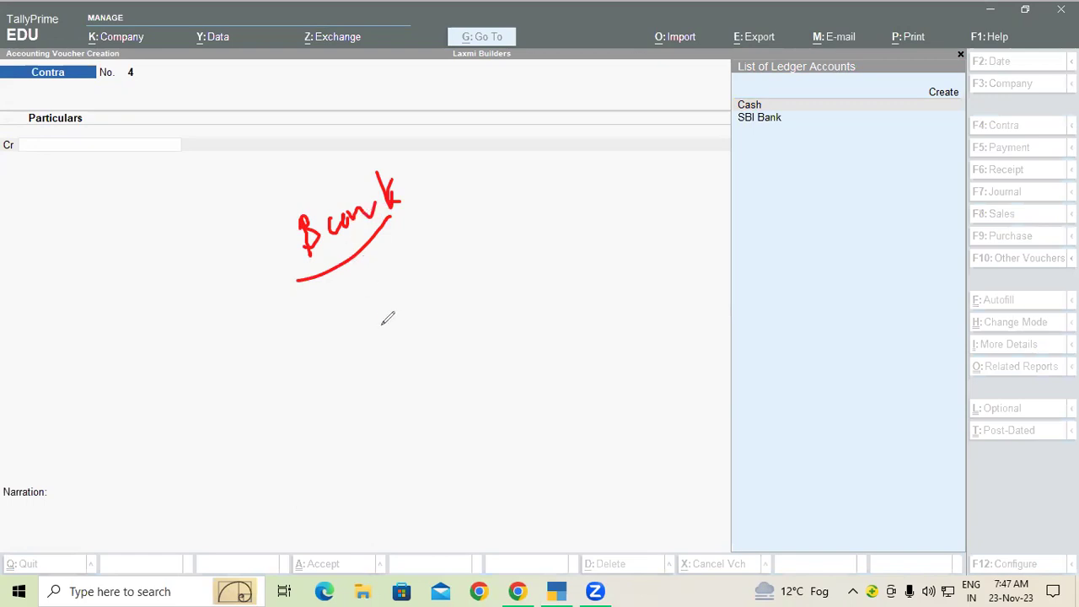
mouse_move(349, 287)
left_mouse_down()
mouse_move(361, 327)
mouse_move(420, 295)
left_mouse_up()
left_click_drag(385, 335, 440, 307)
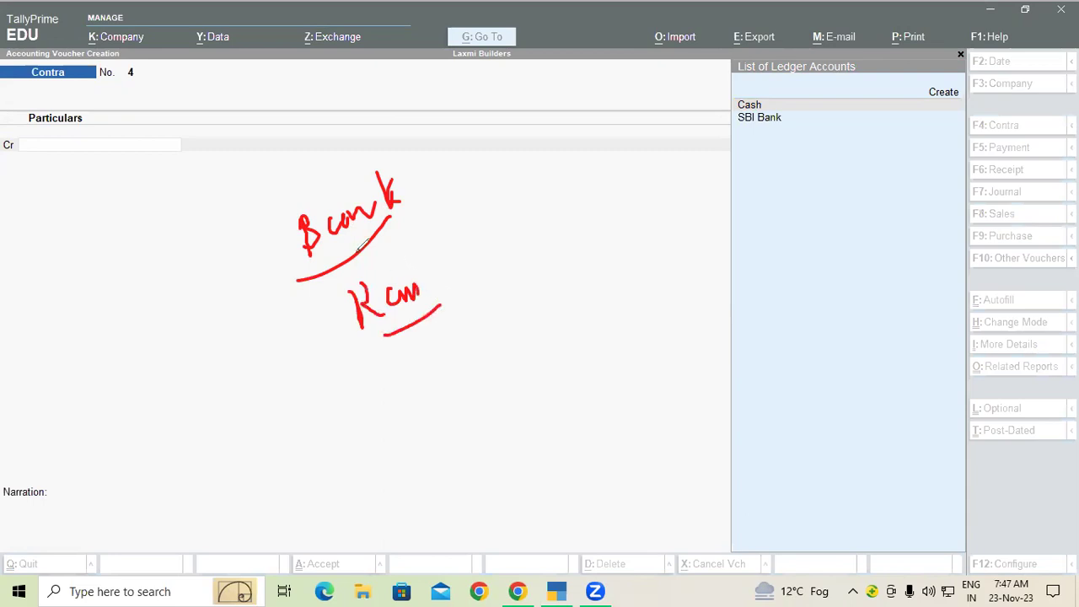
left_click_drag(420, 289, 307, 339)
left_click_drag(411, 314, 333, 348)
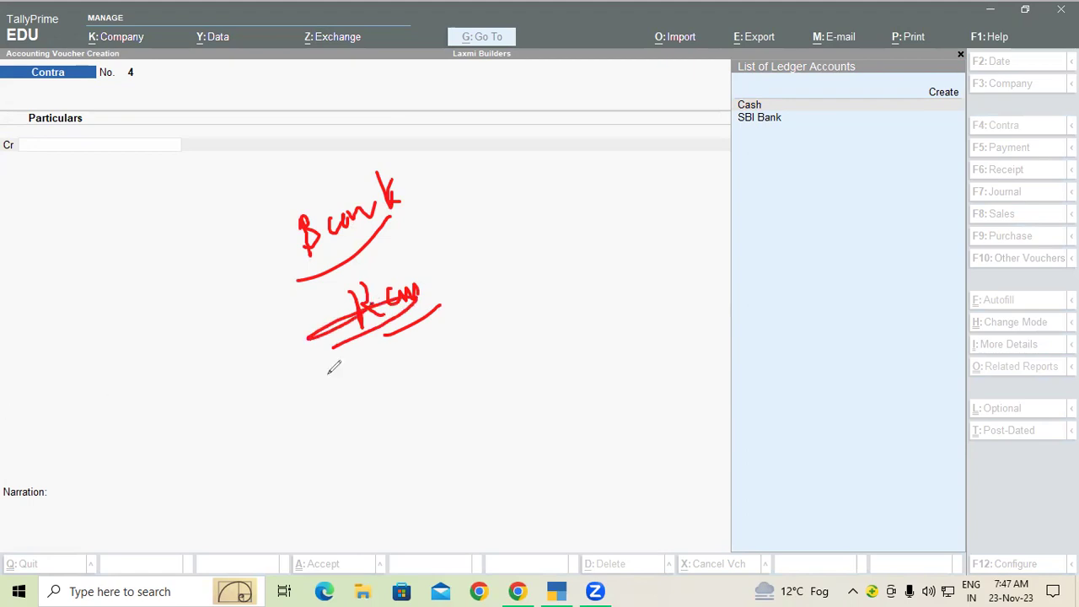
mouse_move(345, 207)
left_mouse_down()
mouse_move(369, 233)
mouse_move(372, 208)
mouse_move(357, 243)
left_mouse_up()
mouse_move(383, 295)
left_mouse_down()
mouse_move(408, 362)
mouse_move(420, 336)
mouse_move(447, 318)
mouse_move(463, 327)
left_mouse_up()
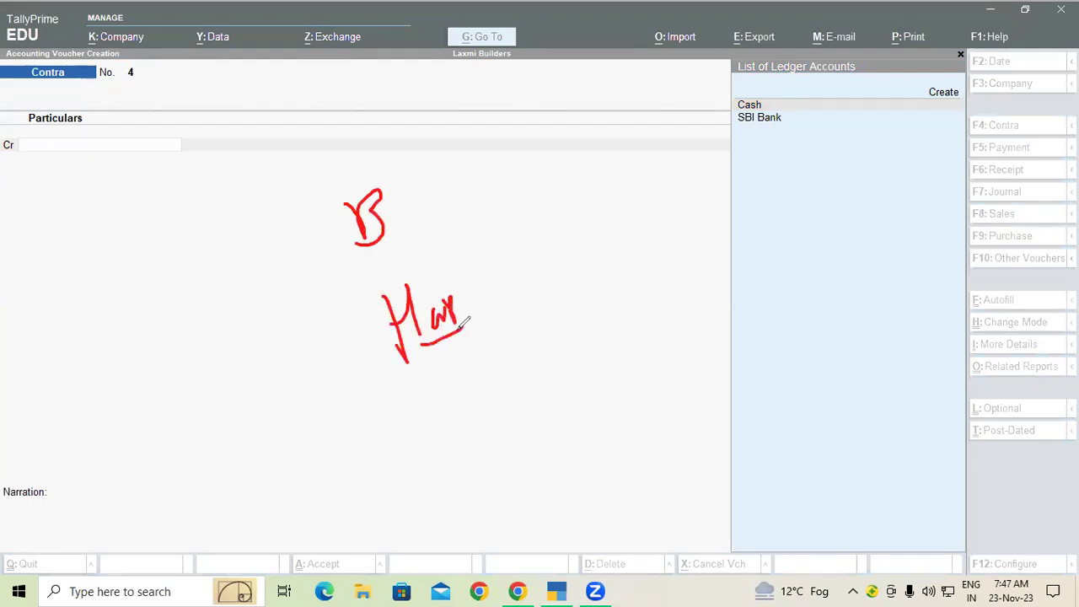
mouse_move(403, 198)
left_mouse_down()
mouse_move(429, 185)
mouse_move(432, 202)
left_mouse_up()
mouse_move(503, 145)
left_mouse_down()
mouse_move(489, 148)
mouse_move(514, 175)
mouse_move(543, 122)
left_mouse_up()
left_click_drag(413, 366, 469, 340)
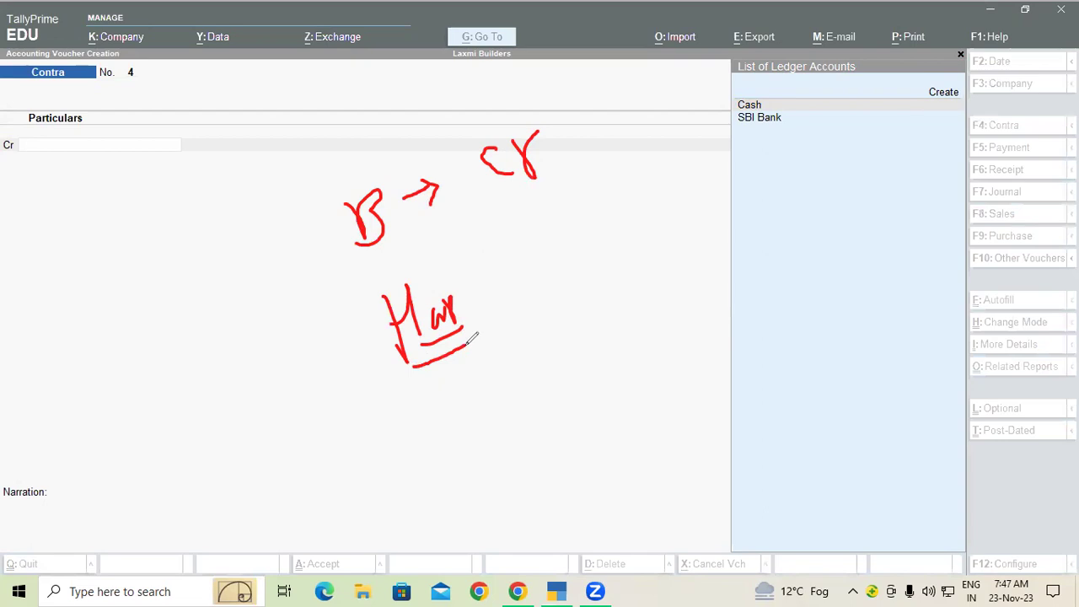
mouse_move(481, 300)
left_mouse_down()
mouse_move(498, 272)
mouse_move(500, 291)
left_mouse_up()
left_click_drag(534, 226, 563, 222)
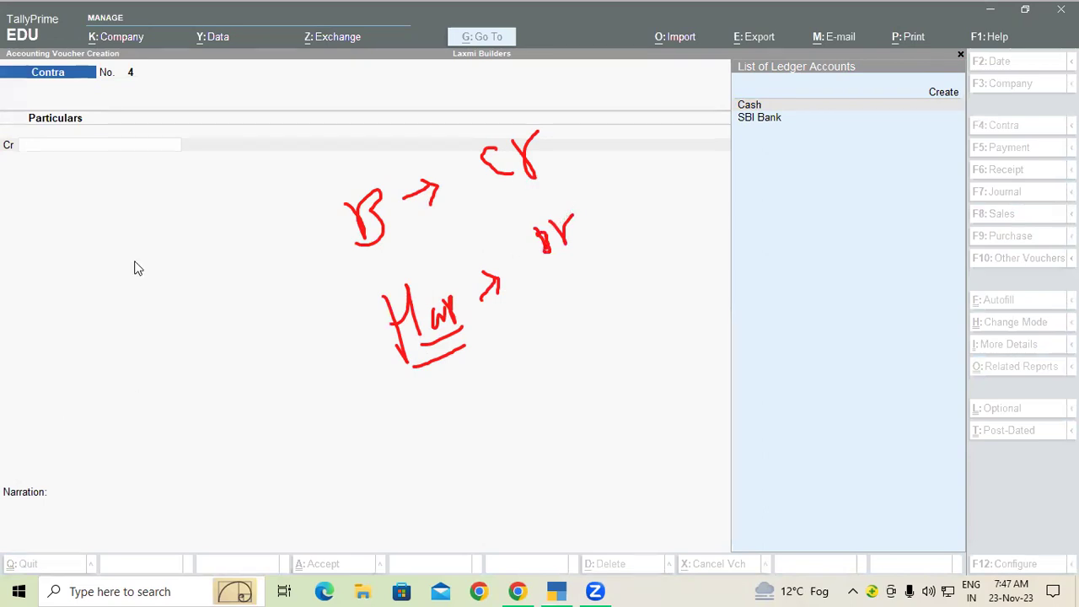
key("Escape")
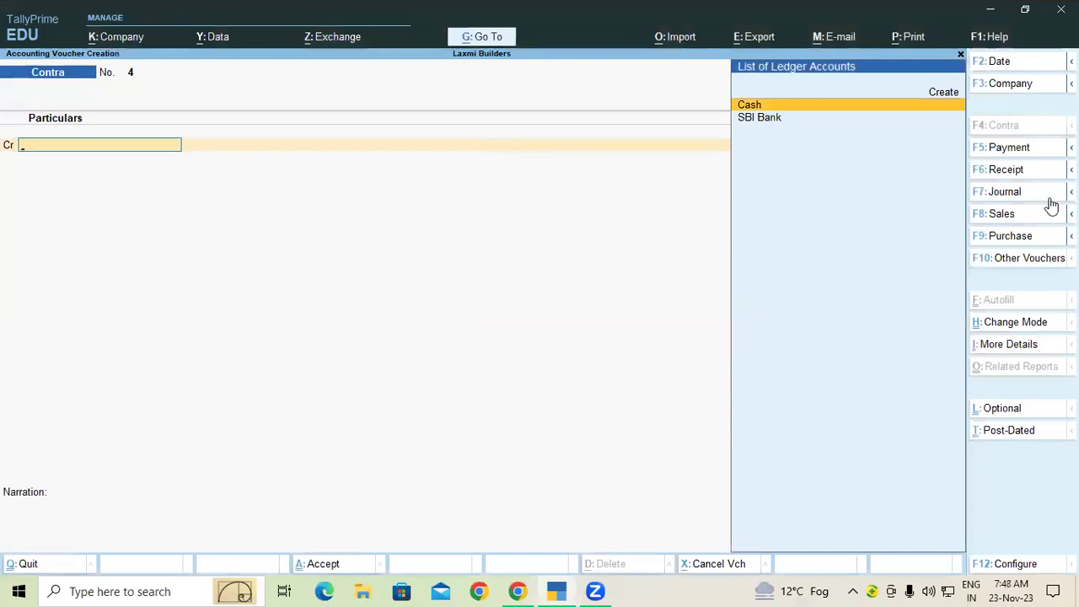
Switch the voucher type to Payment, bringing up blank Payment voucher No. 1.
left_click(1017, 152)
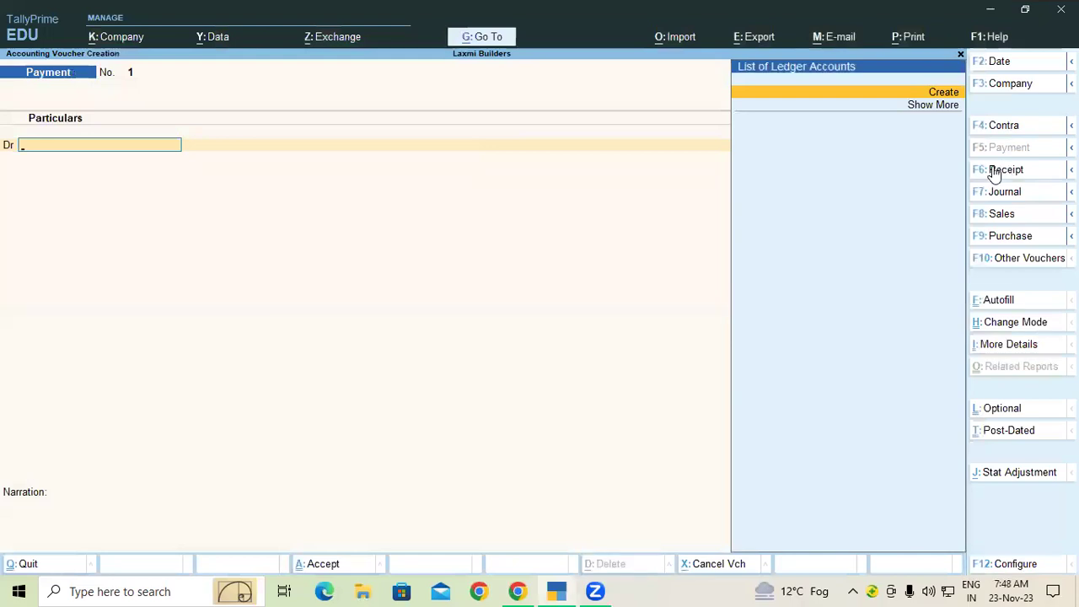
Create the trader's ledger under Sundry Creditors with Alt+C and accept it.
key("alt+c")
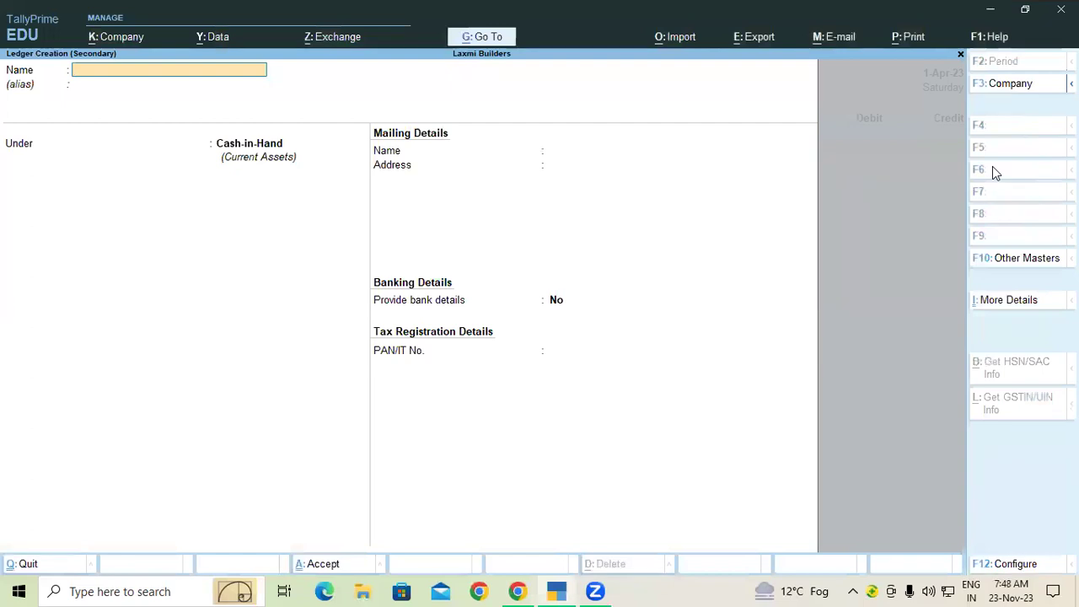
type("Mr. Harsh")
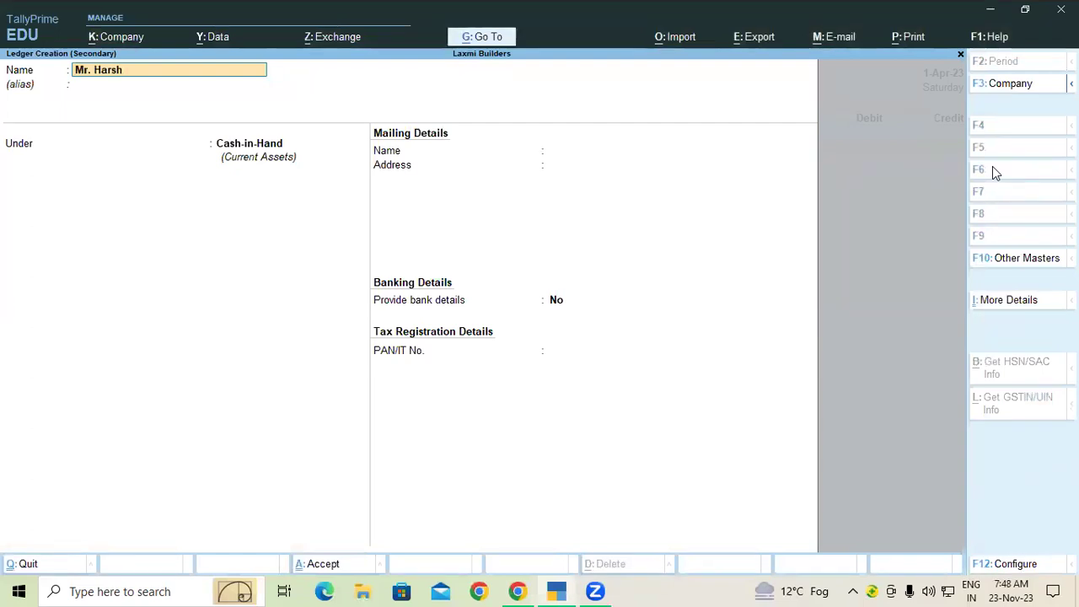
type(" Traders")
key("Return")
key("Return")
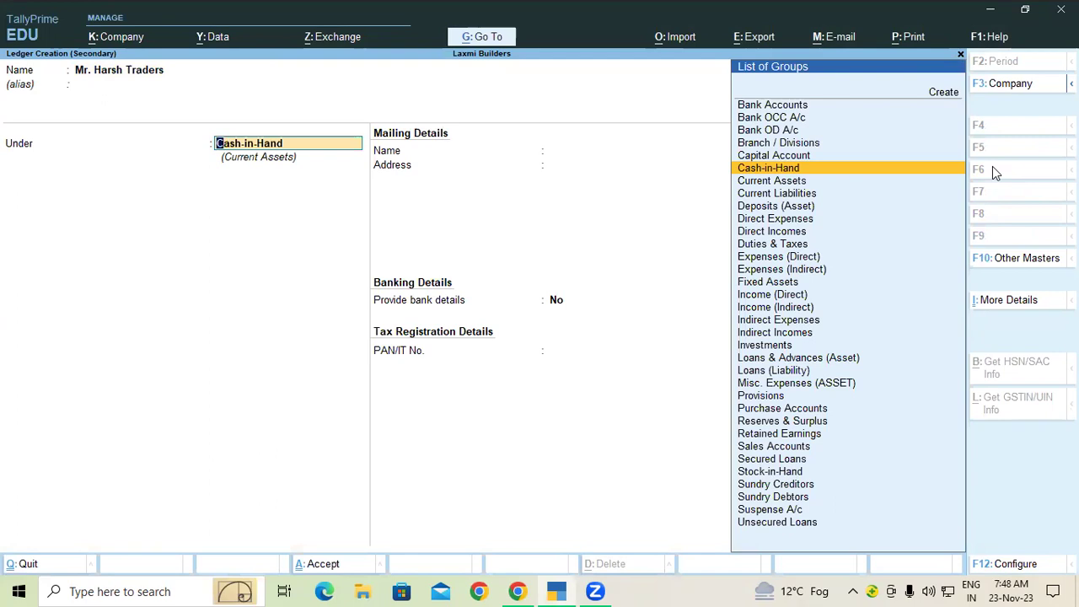
type("Sun")
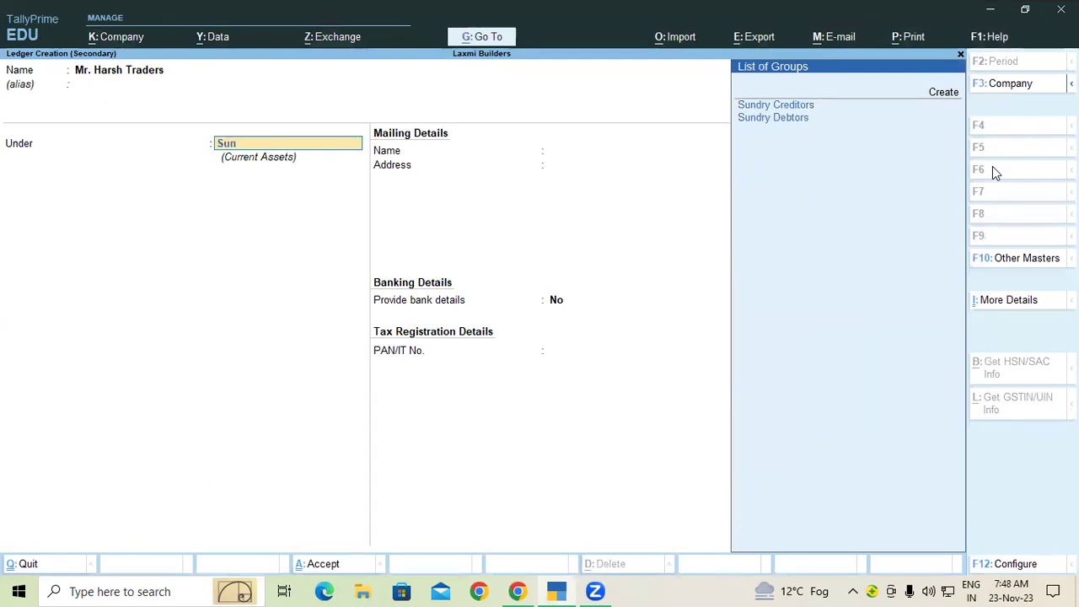
key("Return")
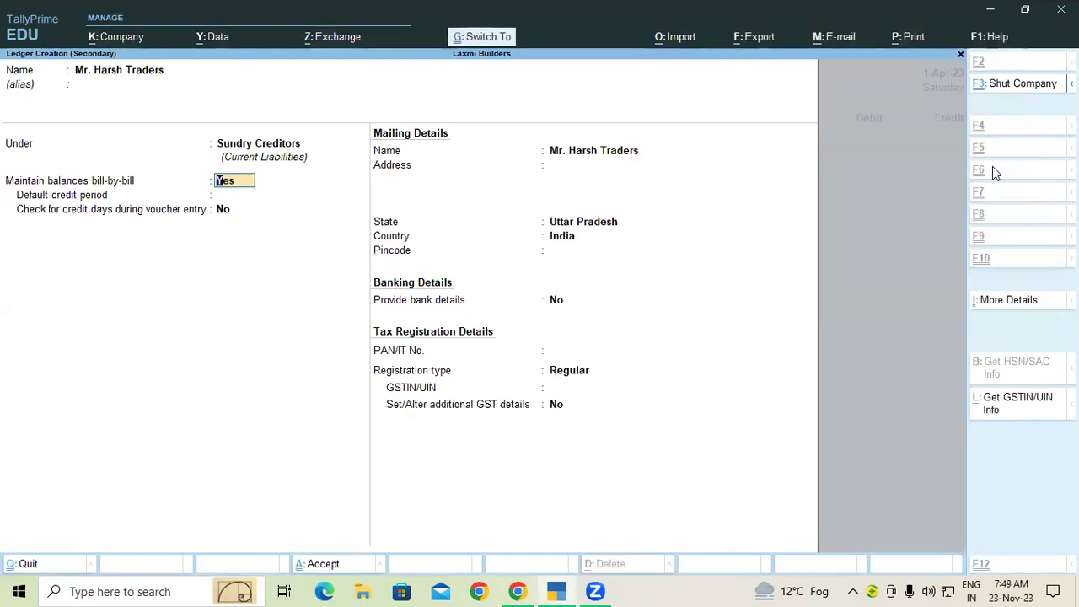
key("ctrl+a")
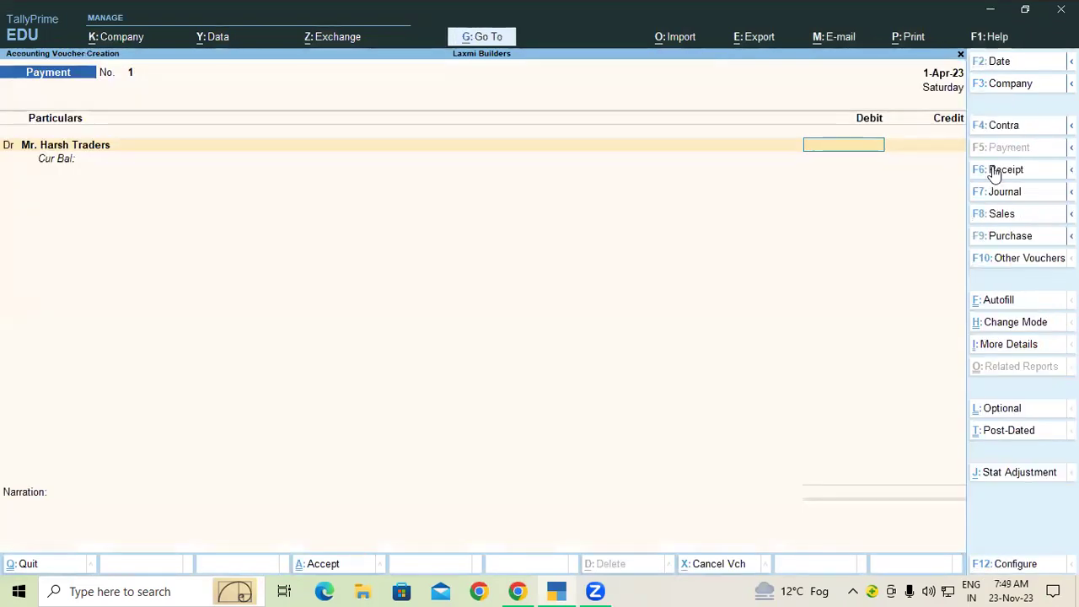
Debit the trader 29,793 as New Ref 1 and credit SBI Bank 29,793.
type("2")
type("9,")
type("79")
type("3")
key("Return")
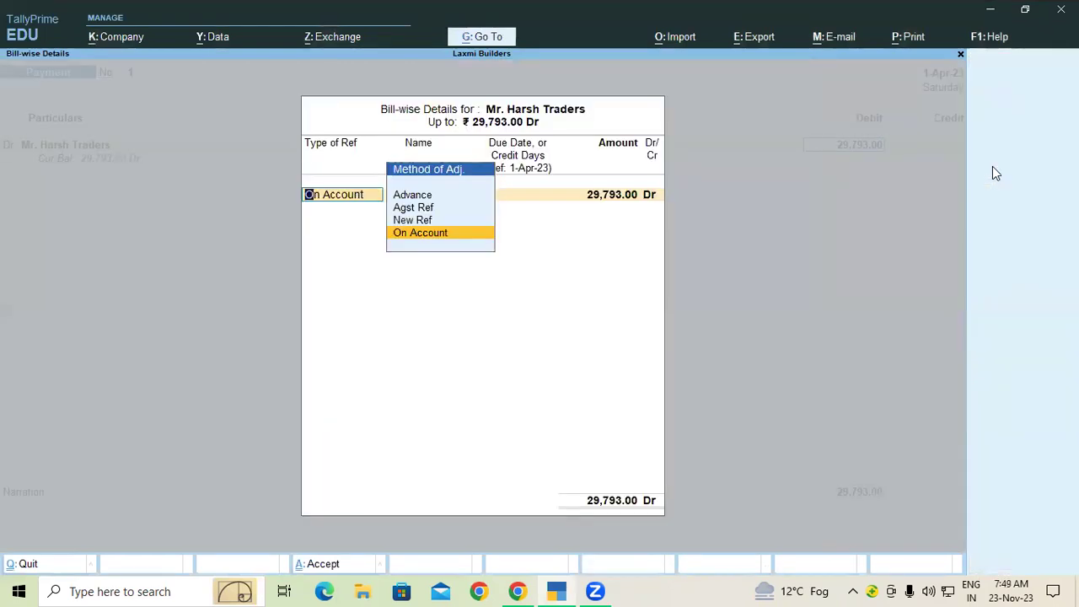
key("Up")
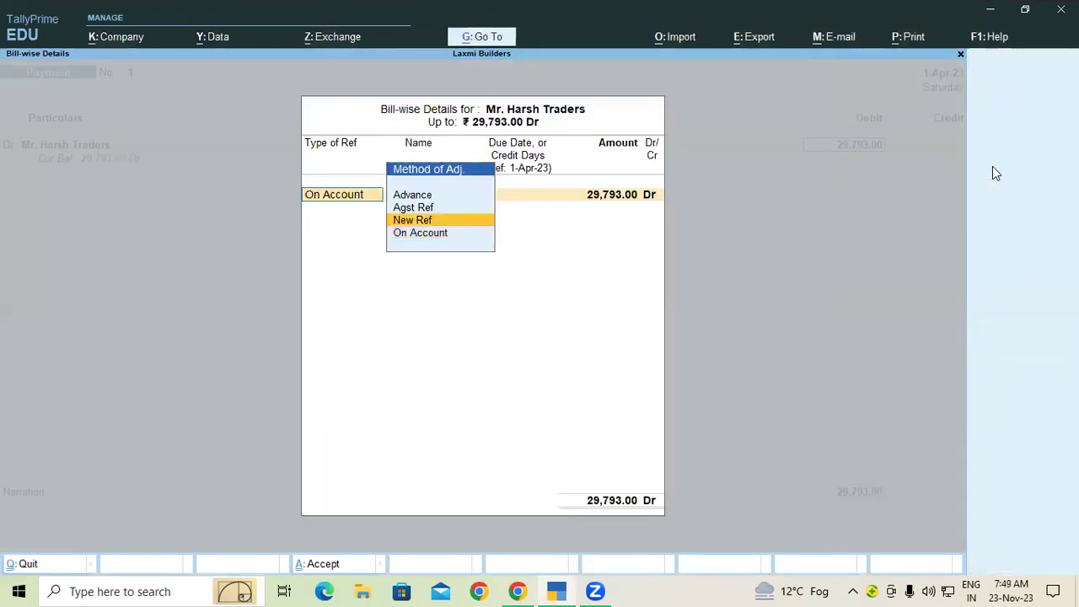
key("Return")
key("Return")
key("Return")
key("Return")
key("Return")
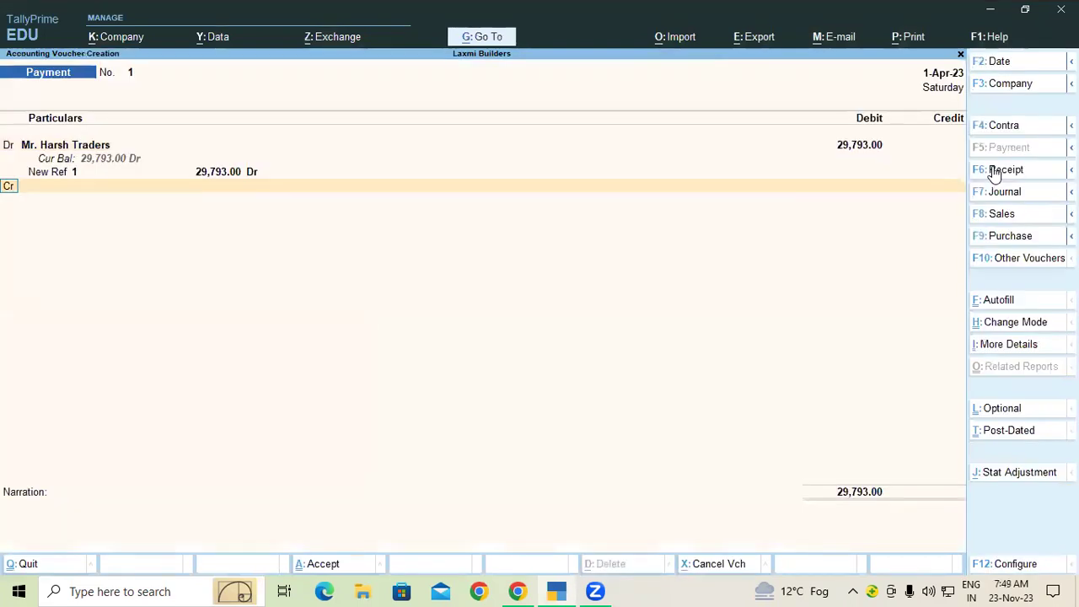
key("Return")
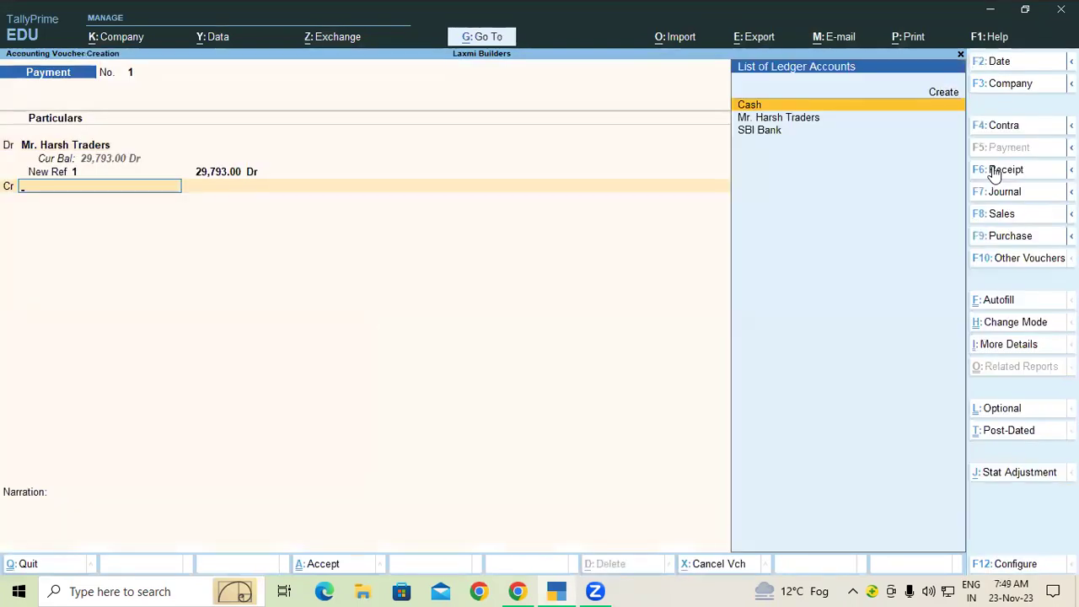
key("Down")
key("Down")
key("Return")
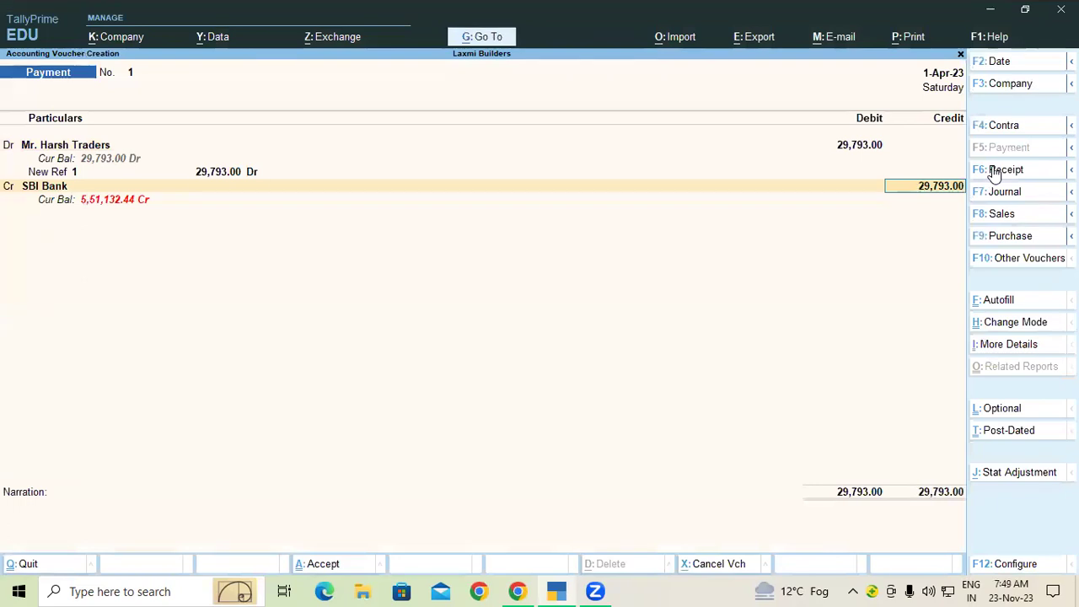
key("ctrl")
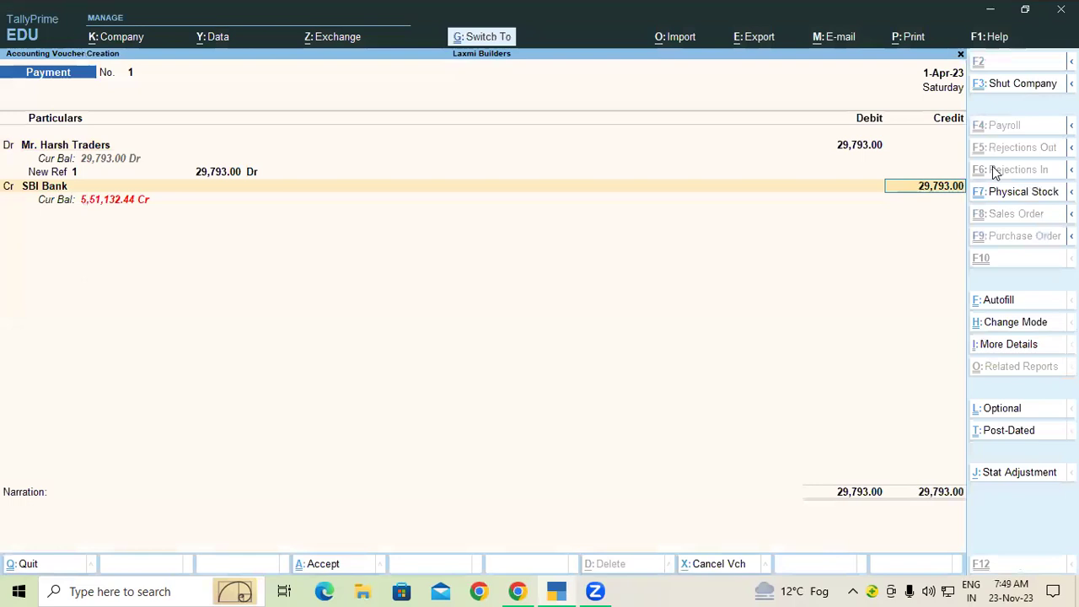
Accept Payment voucher No. 1 with Ctrl+A, bringing up blank Payment voucher No. 2.
key("ctrl+a")
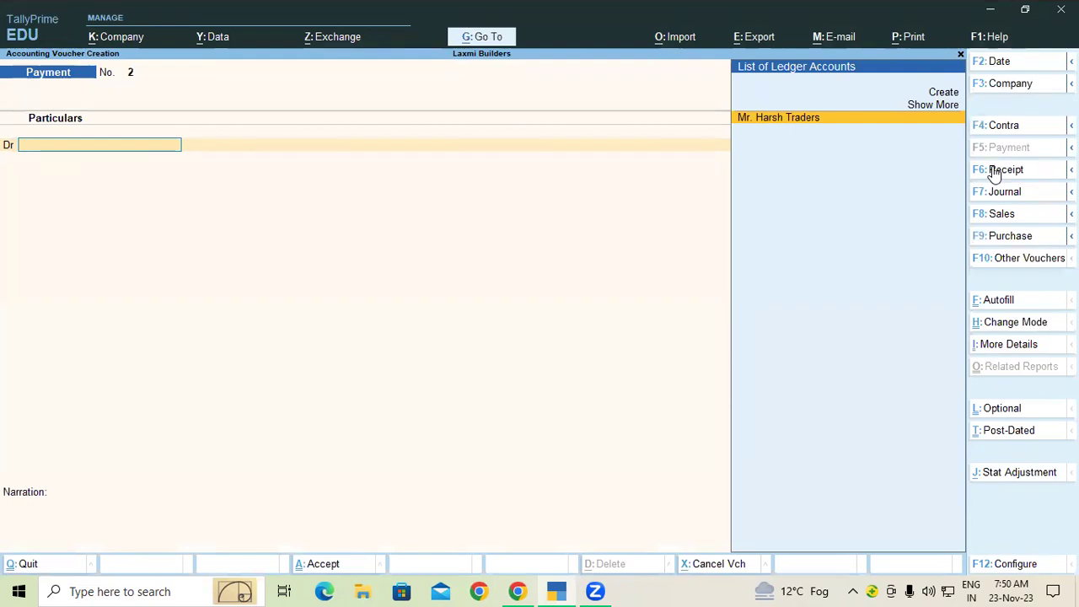
Create the Gupta Traders ledger under Sundry Creditors.
key("Up")
key("Up")
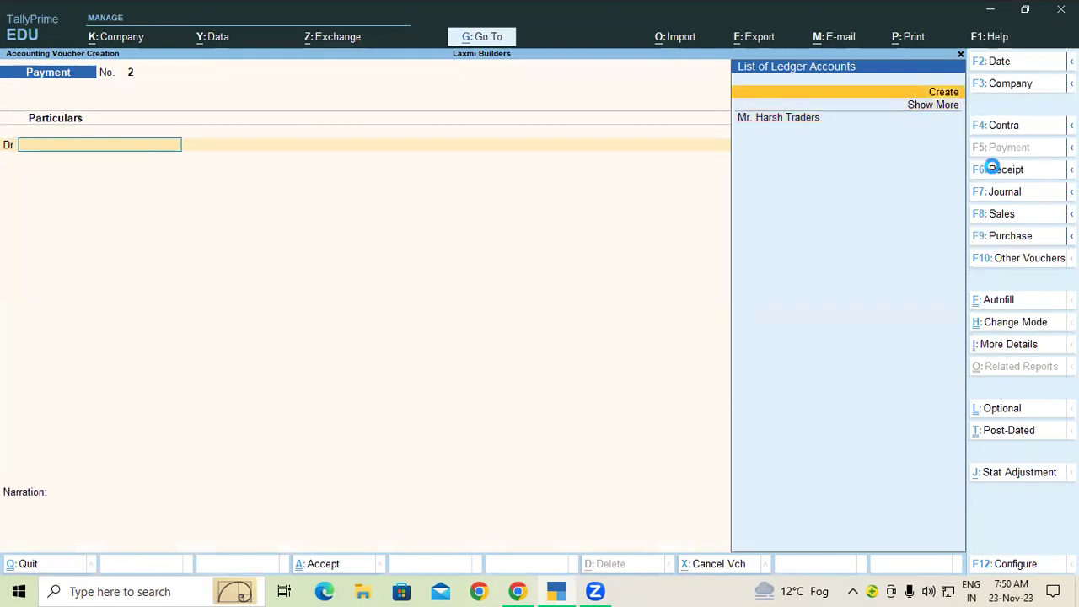
key("Return")
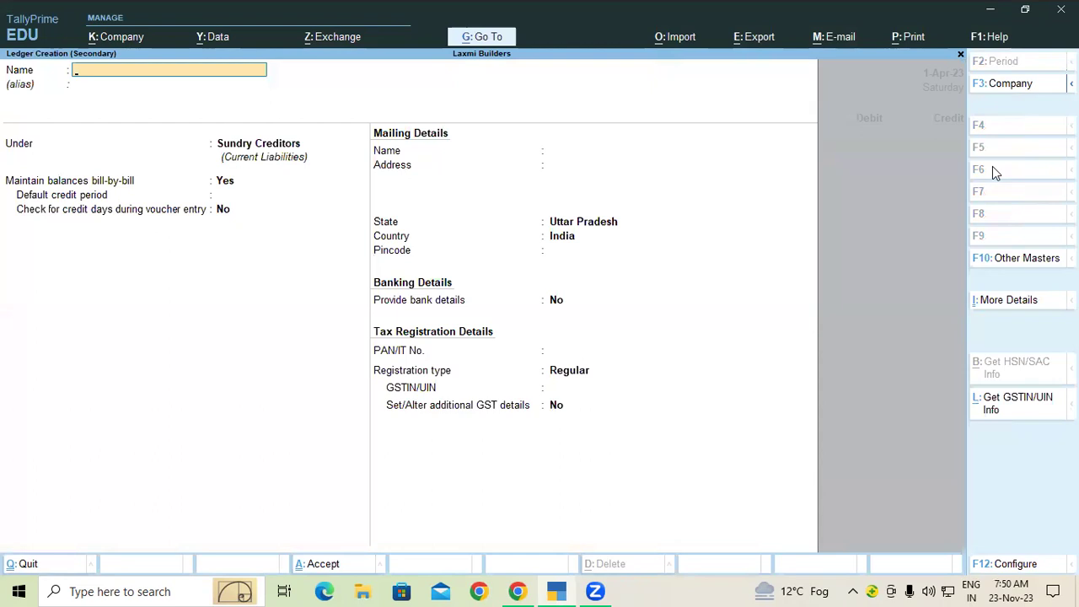
type("Gupta Traders")
key("Return")
key("Return")
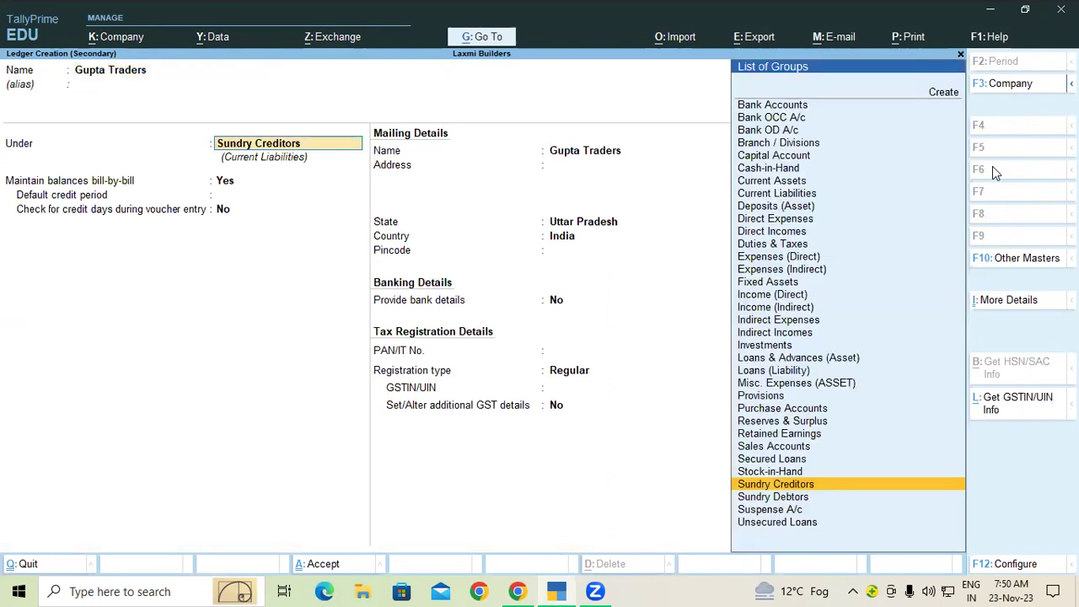
key("ctrl")
key("ctrl+a")
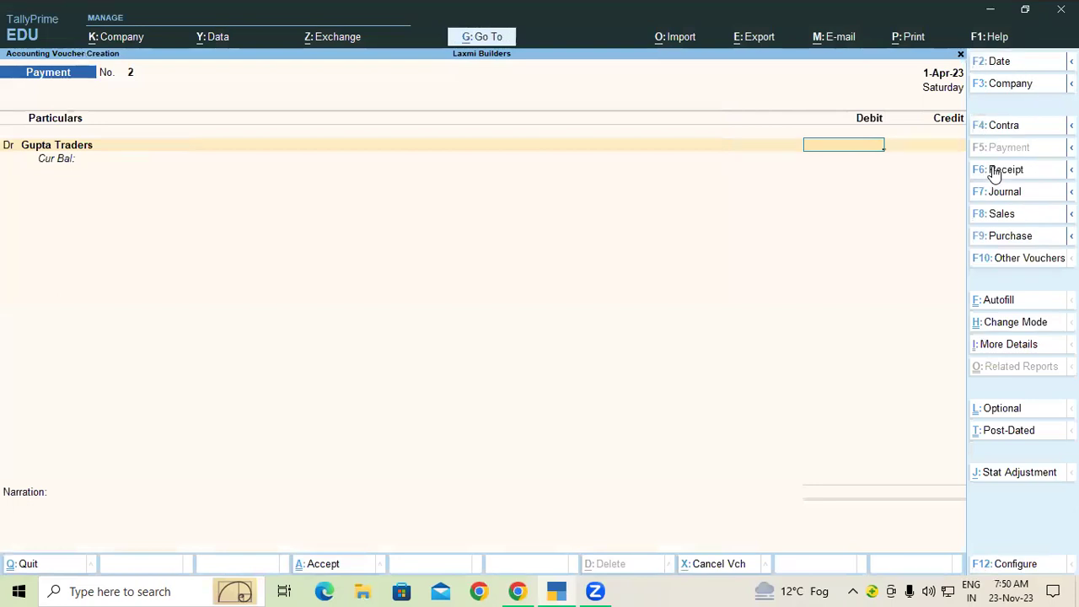
Debit Gupta Traders 18,610 as New Ref 2, then start another new debit ledger.
type("186")
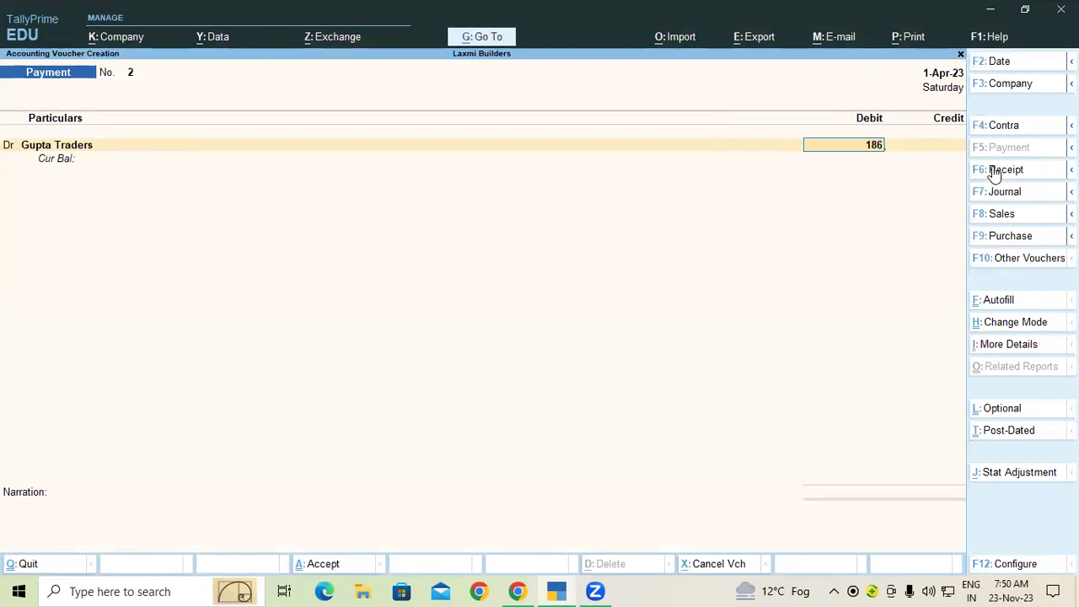
type("12.36")
key("BackSpace")
key("BackSpace")
key("BackSpace")
key("BackSpace")
type("0")
key("Return")
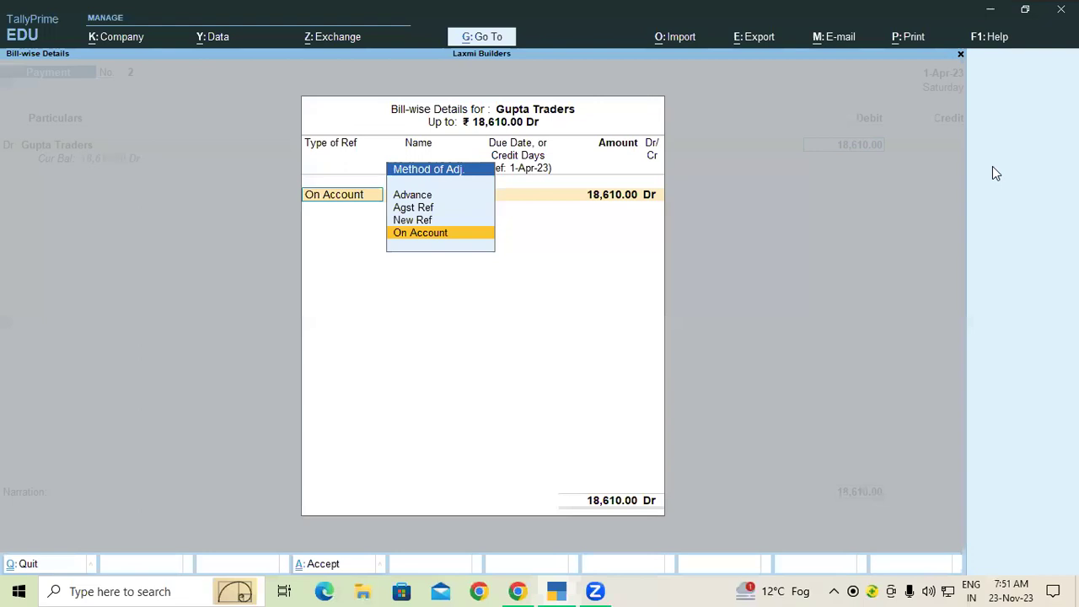
key("Up")
key("Return")
key("Return")
key("Return")
key("Return")
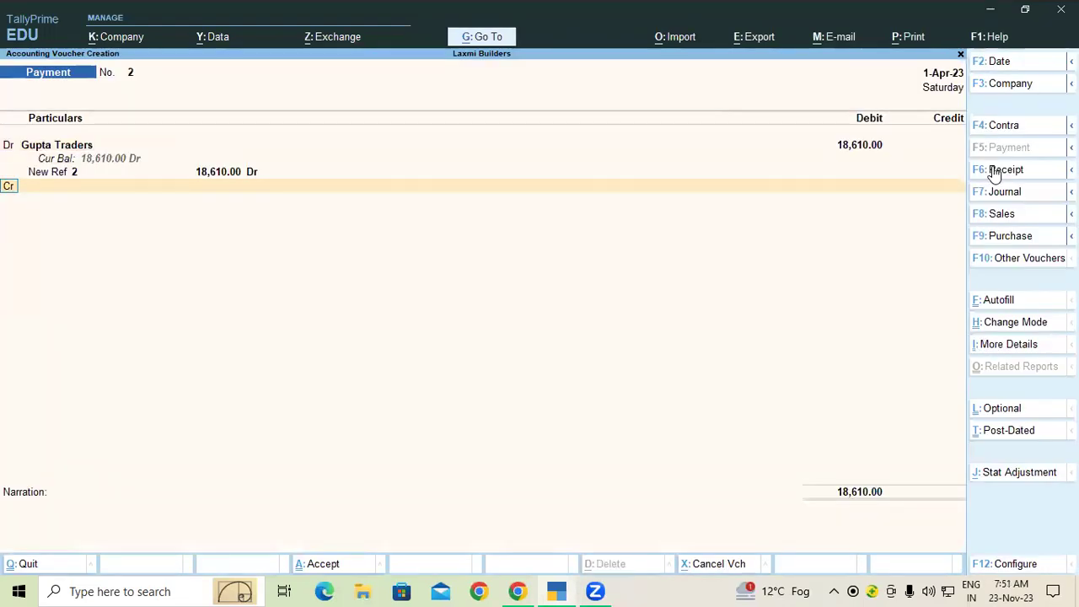
type("d")
key("Return")
key("Up")
key("Return")
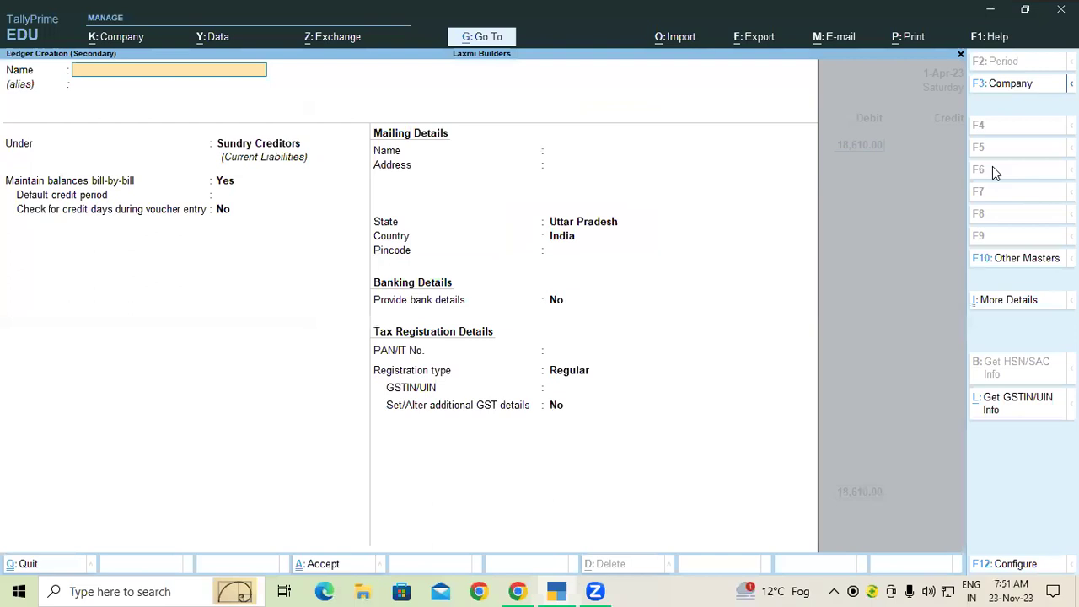
Create a Bank Charge ledger under Bank Accounts.
type("Ban")
type("k Charge")
key("Return")
key("Return")
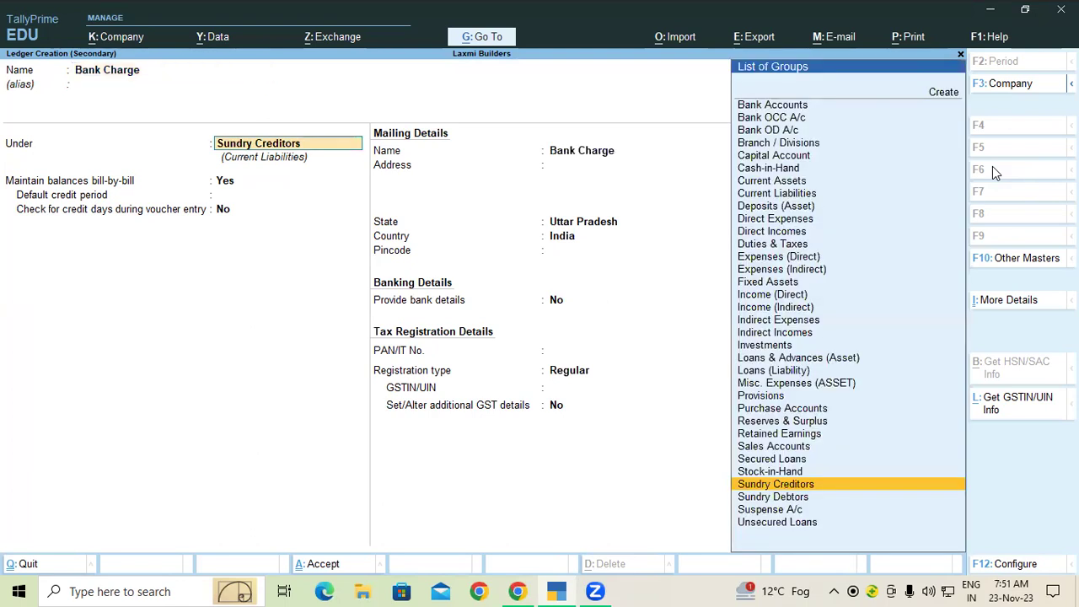
type("Ba")
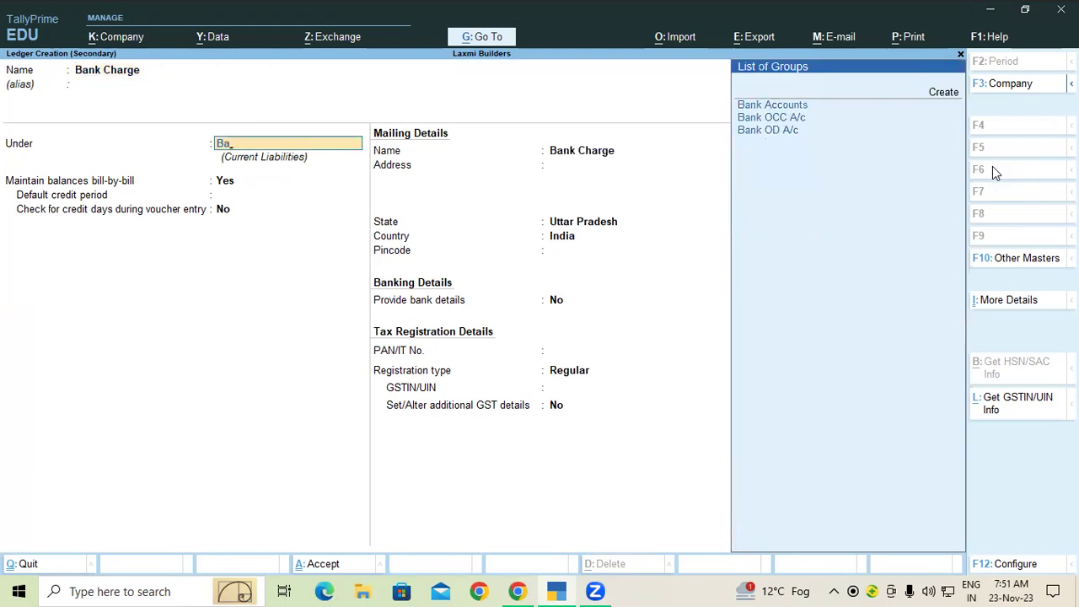
key("Return")
key("ctrl")
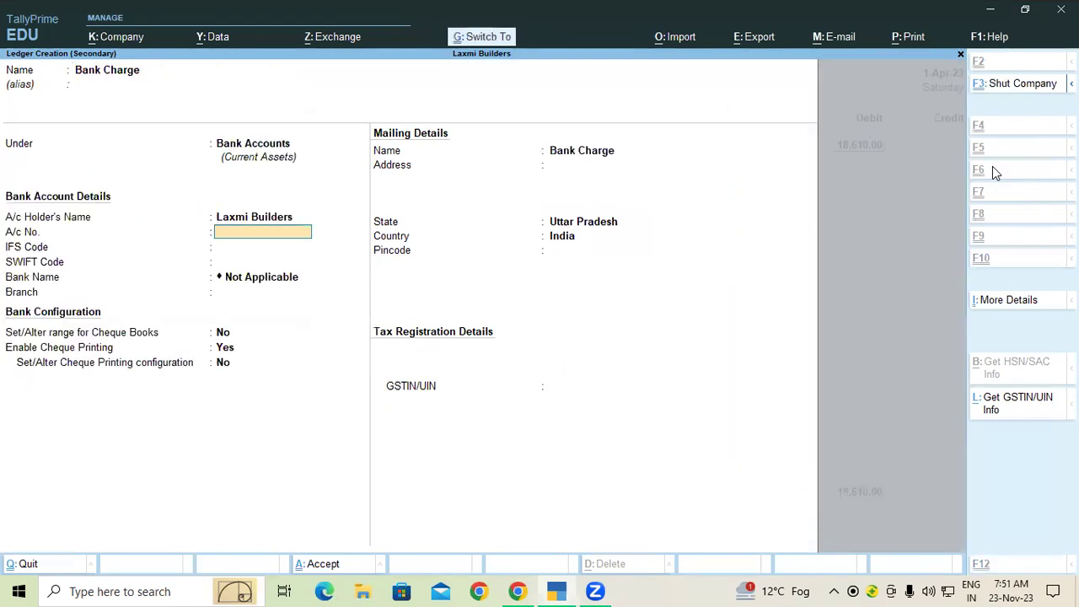
key("ctrl+a")
Debit Bank Charge 2.36 with Cheque/DD as the bank allocation type.
type("2.36")
key("Return")
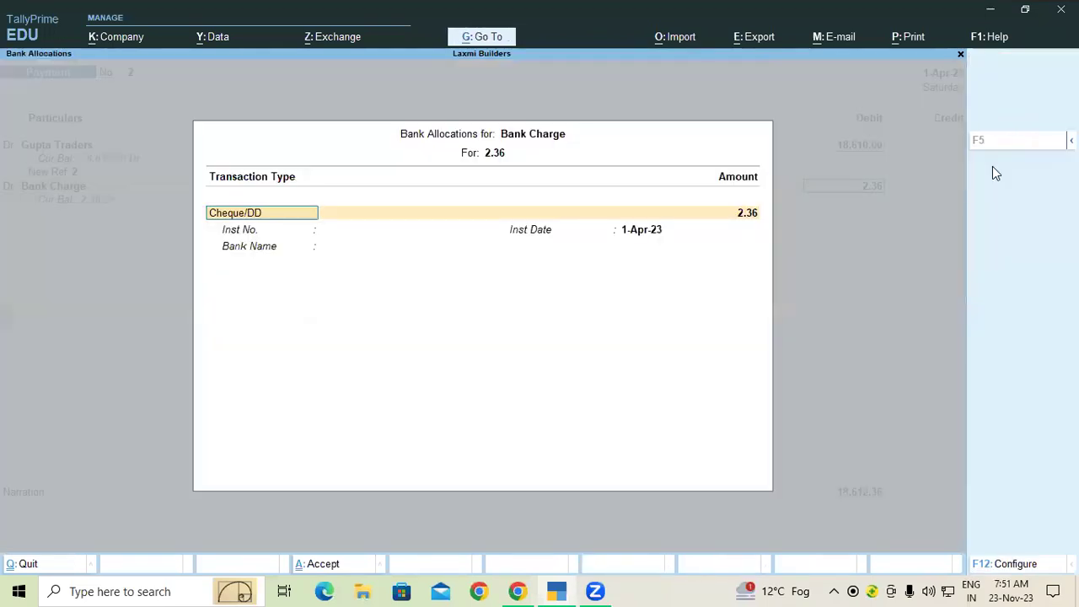
key("Return")
key("Return")
key("Return")
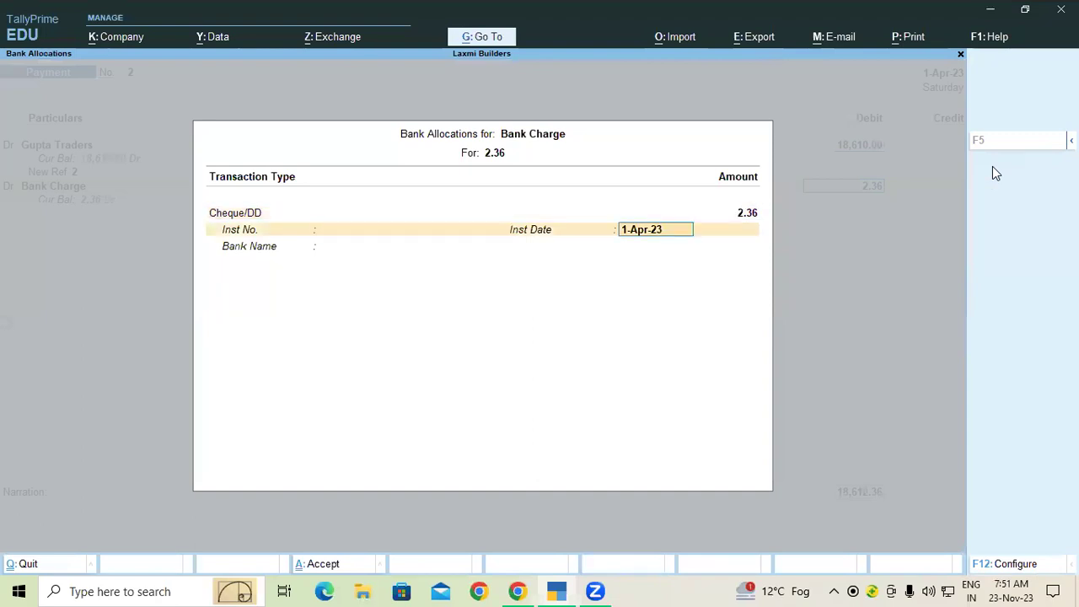
key("Return")
key("Return")
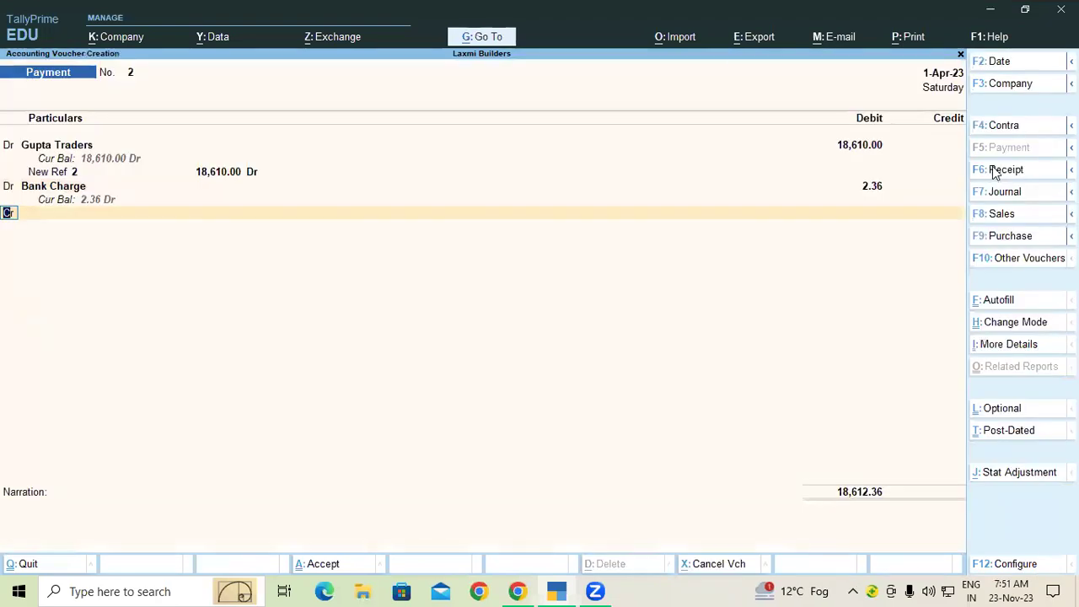
Start the credit line and pick SBI Bank, correcting an initial Gupta Traders choice.
key("Return")
key("Down")
key("Down")
key("Return")
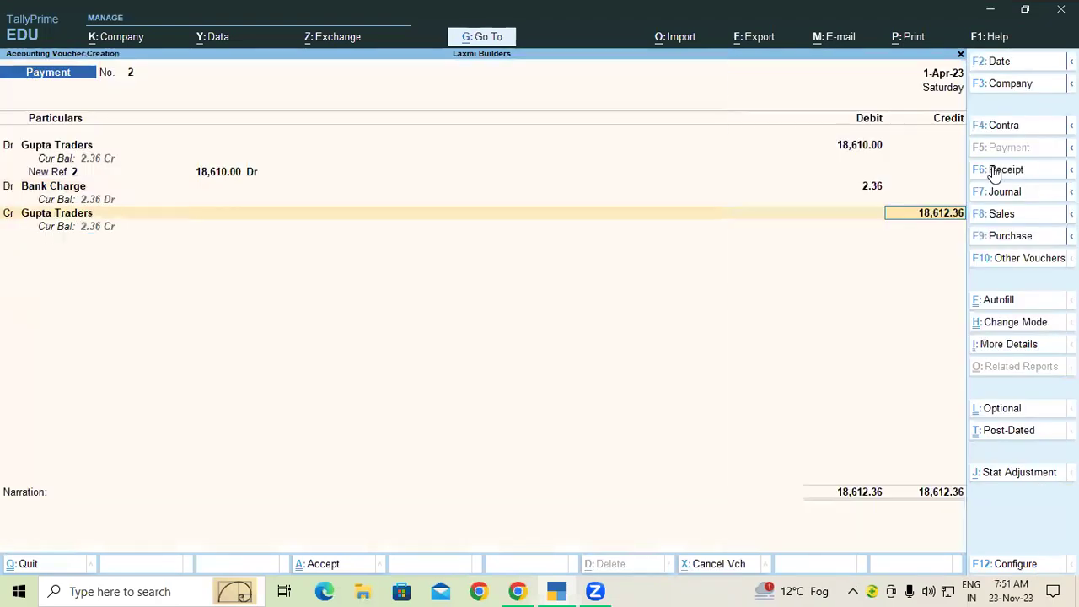
key("BackSpace")
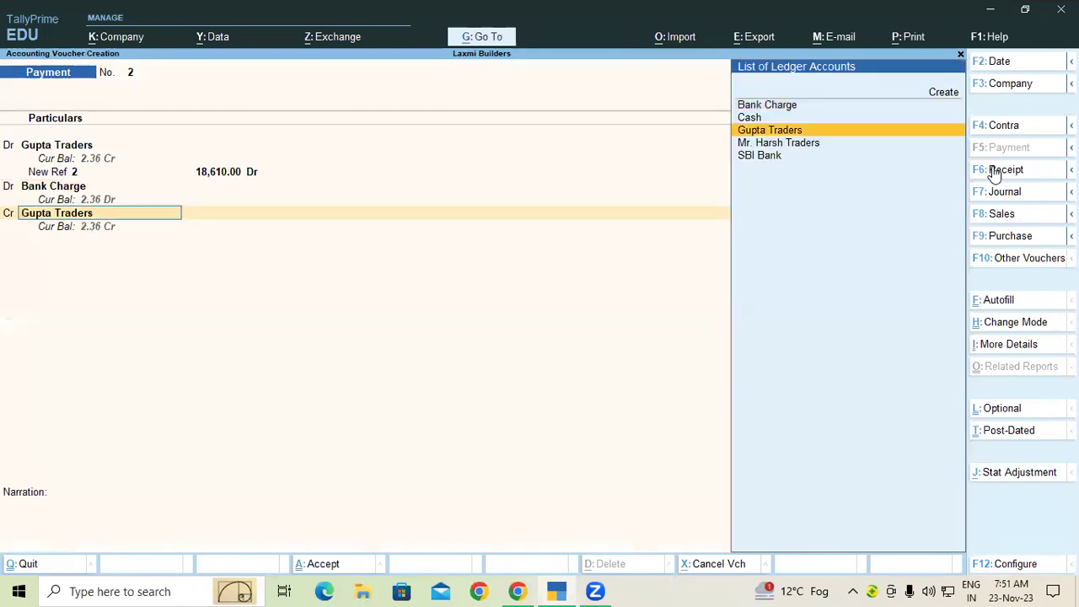
key("Down")
key("Down")
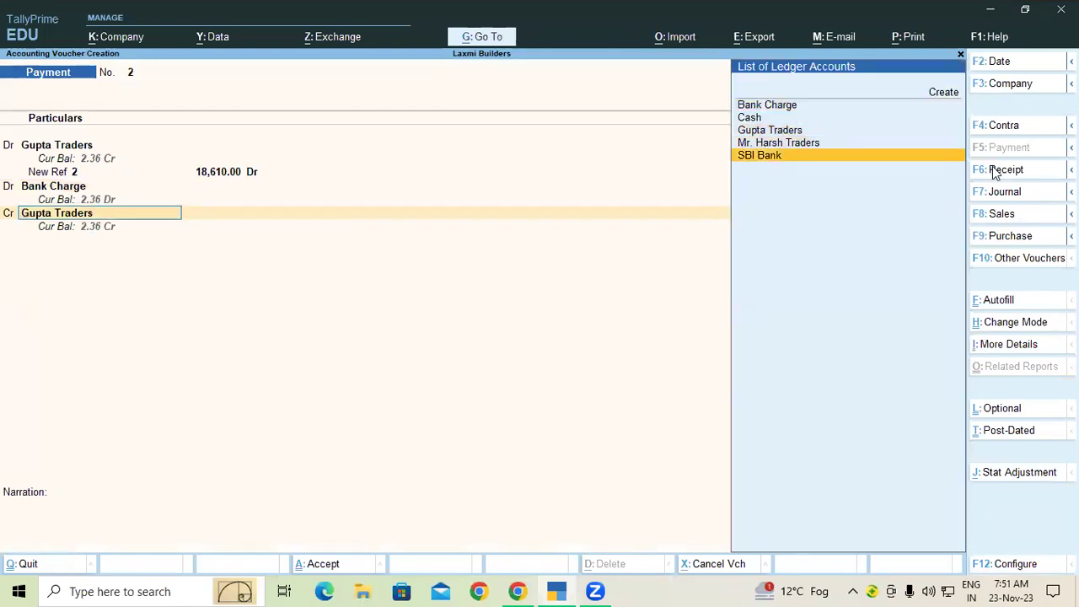
key("Return")
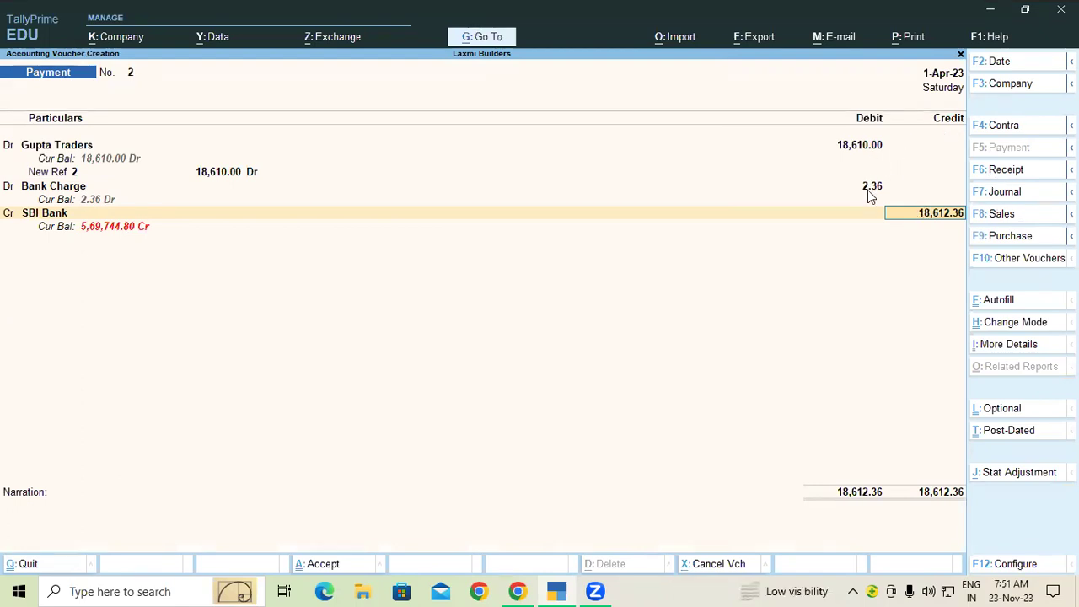
Discard the unfinished voucher and start a fresh payment debiting Gupta Traders.
key("Escape")
key("y")
key("Return")
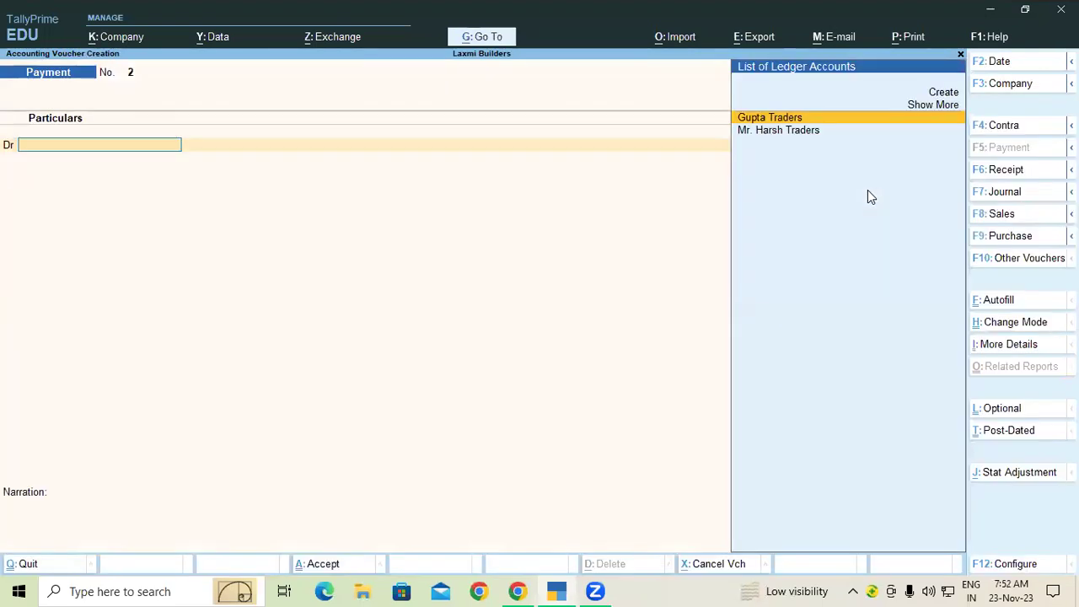
type("G")
key("Return")
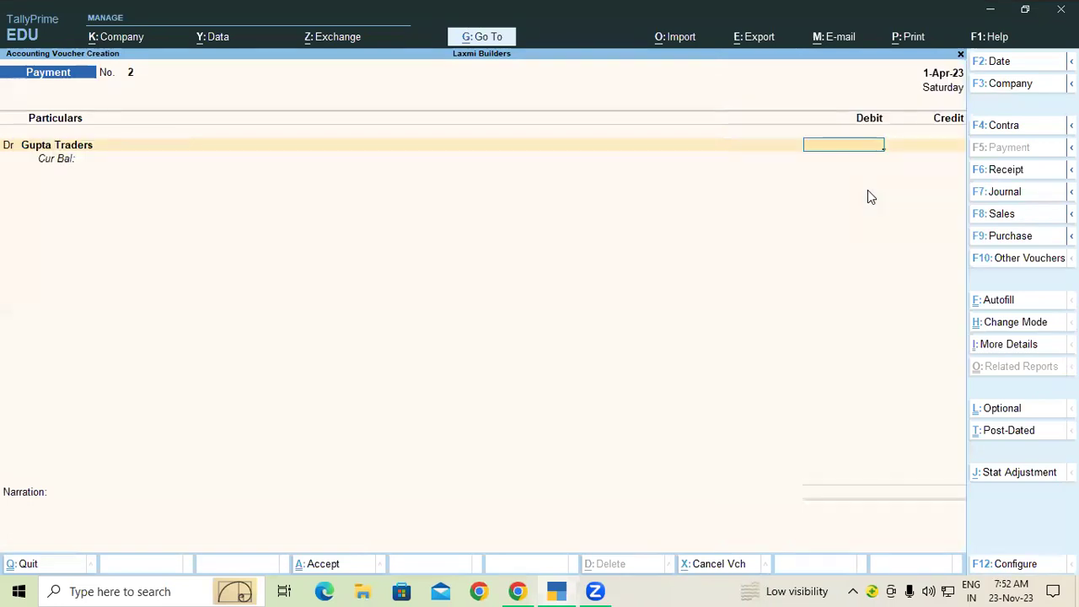
Debit Gupta Traders 18,612.36 as New Ref 2 and move to the SBI Bank credit line.
type("18,612.36")
key("Return")
key("Up")
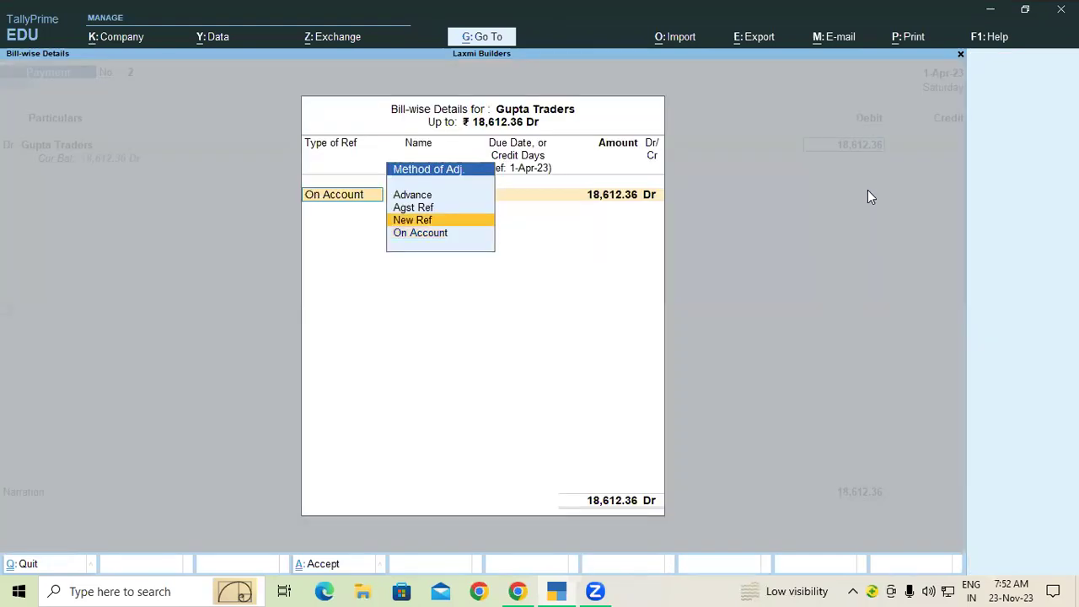
key("Return")
key("Return")
key("Return")
key("Return")
key("Return")
key("Down")
key("Down")
key("Down")
key("Down")
key("Return")
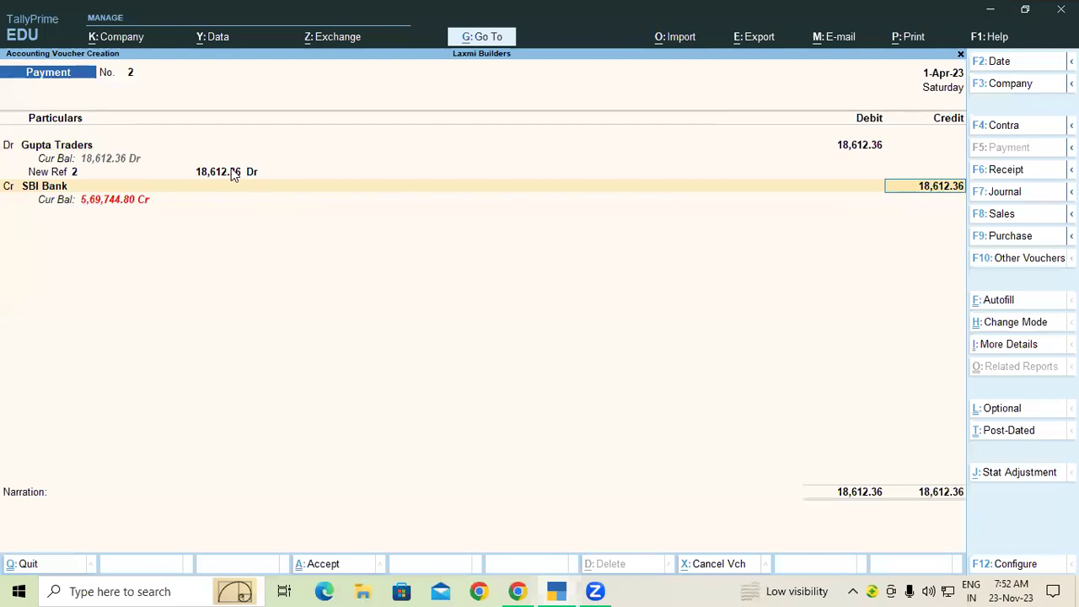
Save payment voucher 2, then quit an unneeded new-ledger form in voucher 3.
key("ctrl+a")
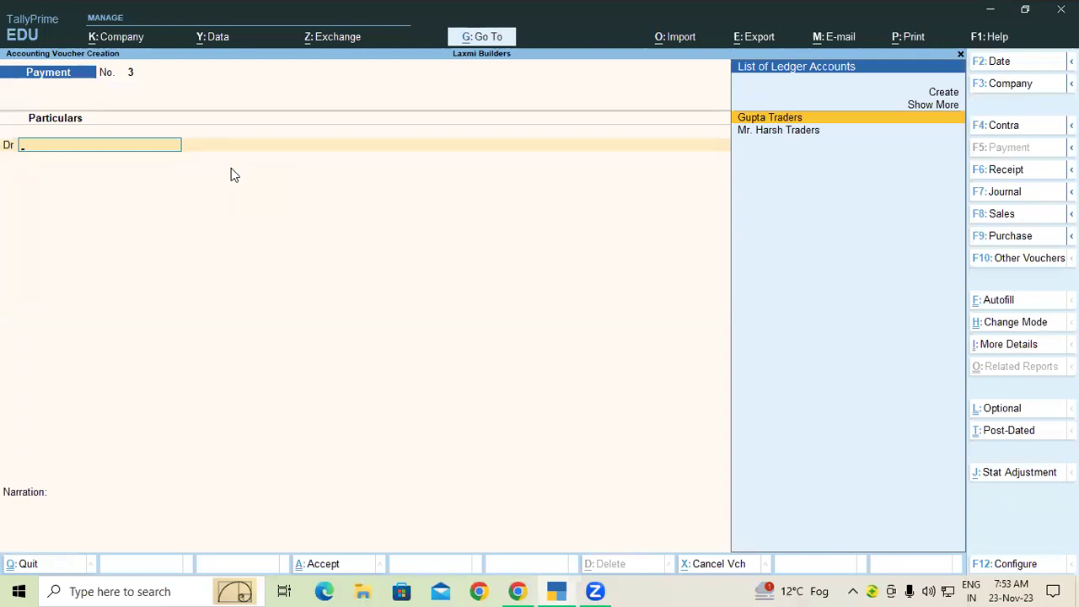
key("Up")
key("Up")
key("Return")
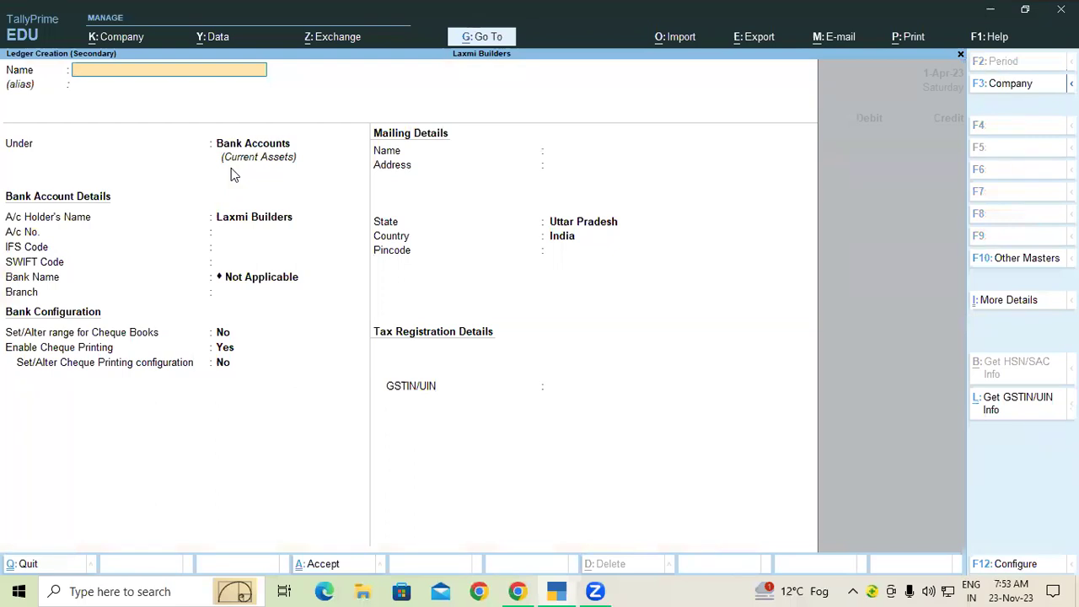
key("Escape")
key("y")
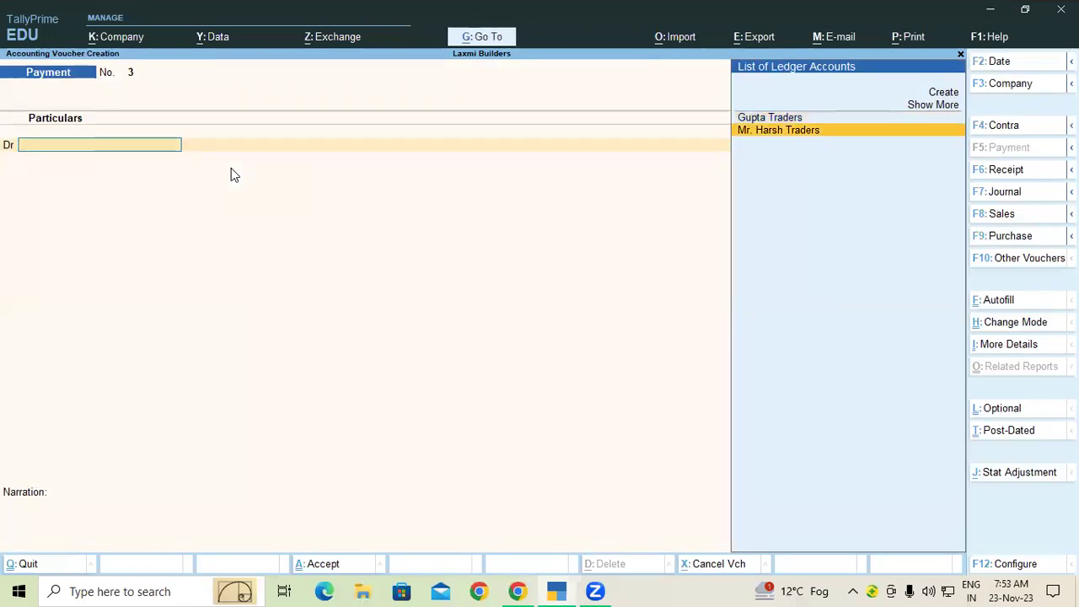
Select Gupta Traders as the debit ledger of payment voucher 3.
key("Up")
key("Down")
key("Up")
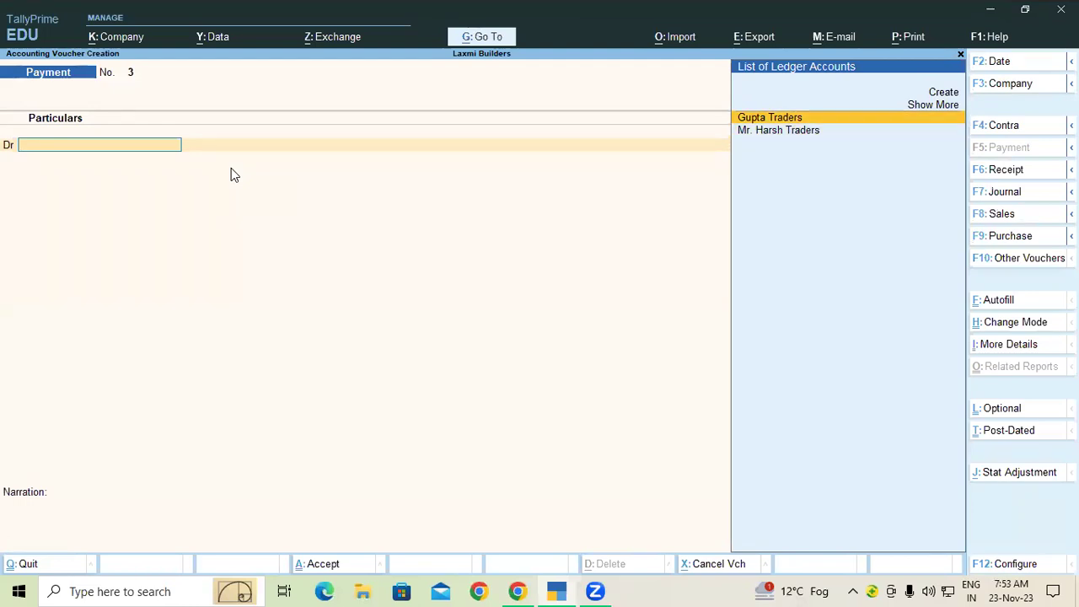
key("Return")
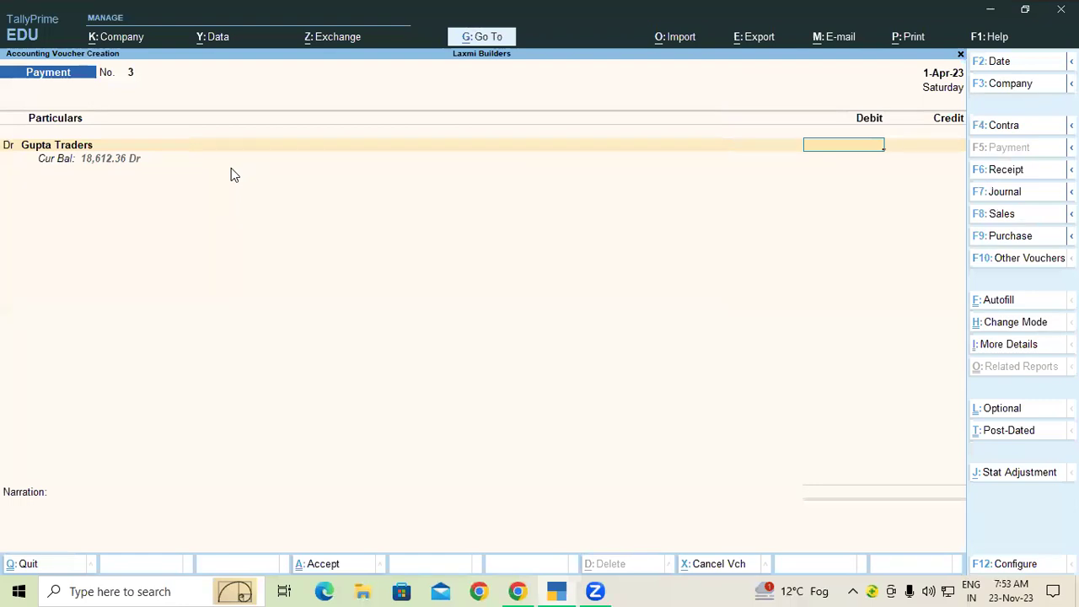
Debit Gupta Traders 15,002.36 as New Ref 3 and credit SBI Bank.
type("15,002.36")
key("Return")
key("Return")
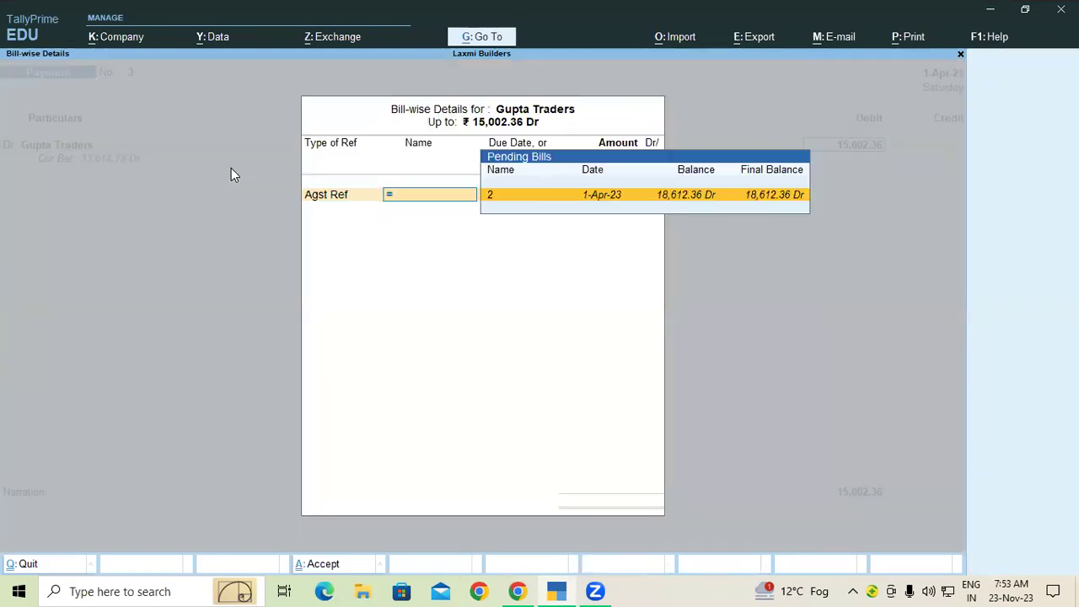
key("BackSpace")
key("Down")
key("Return")
key("Return")
key("Return")
key("Return")
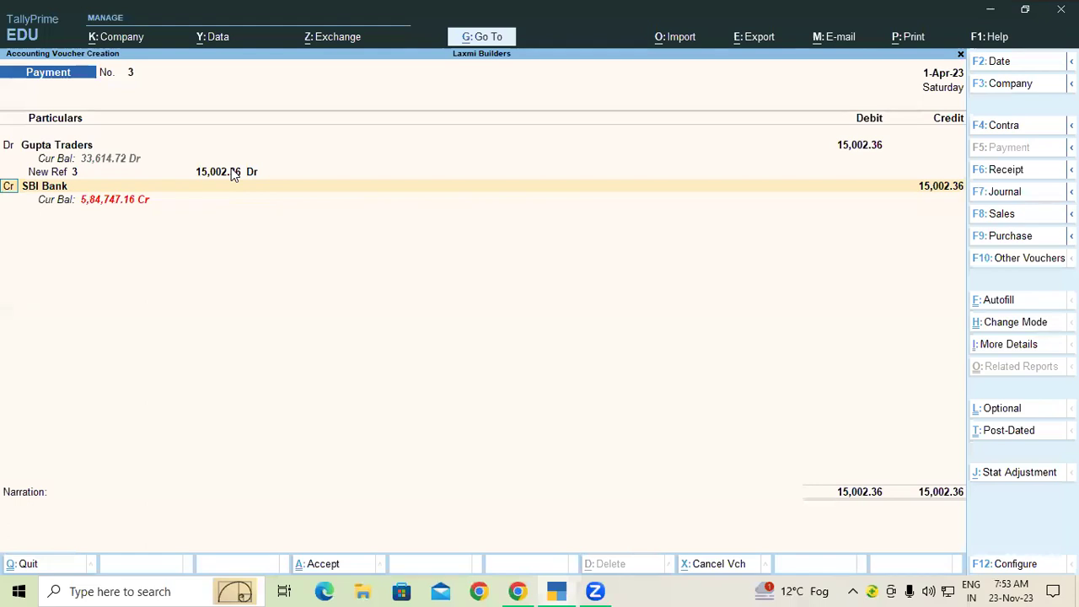
key("Return")
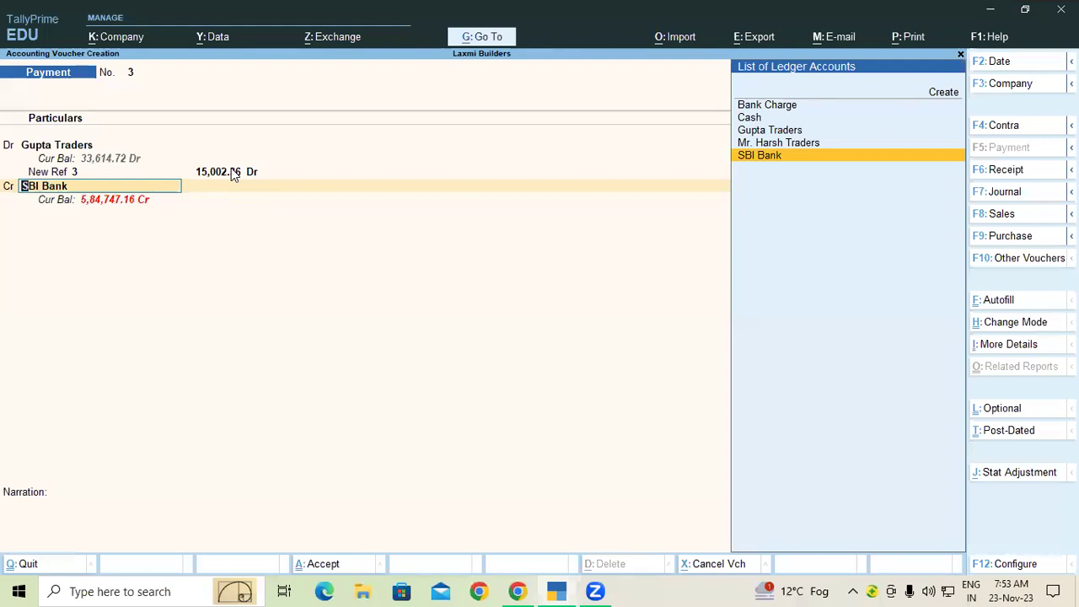
key("ctrl")
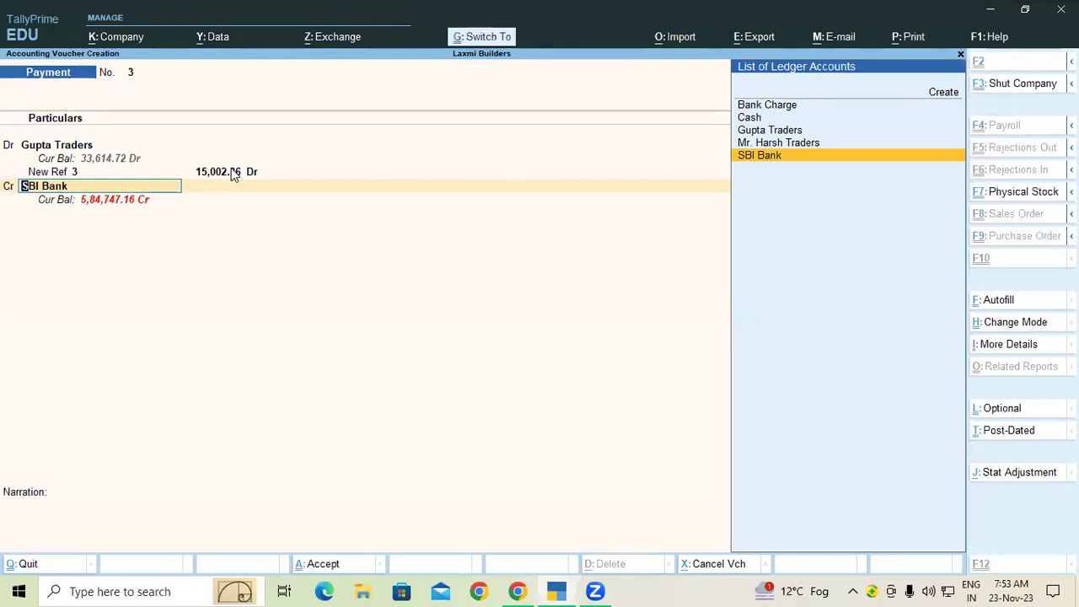
Accept Payment voucher No. 3 with Ctrl+A, opening blank voucher No. 4.
key("ctrl+a")
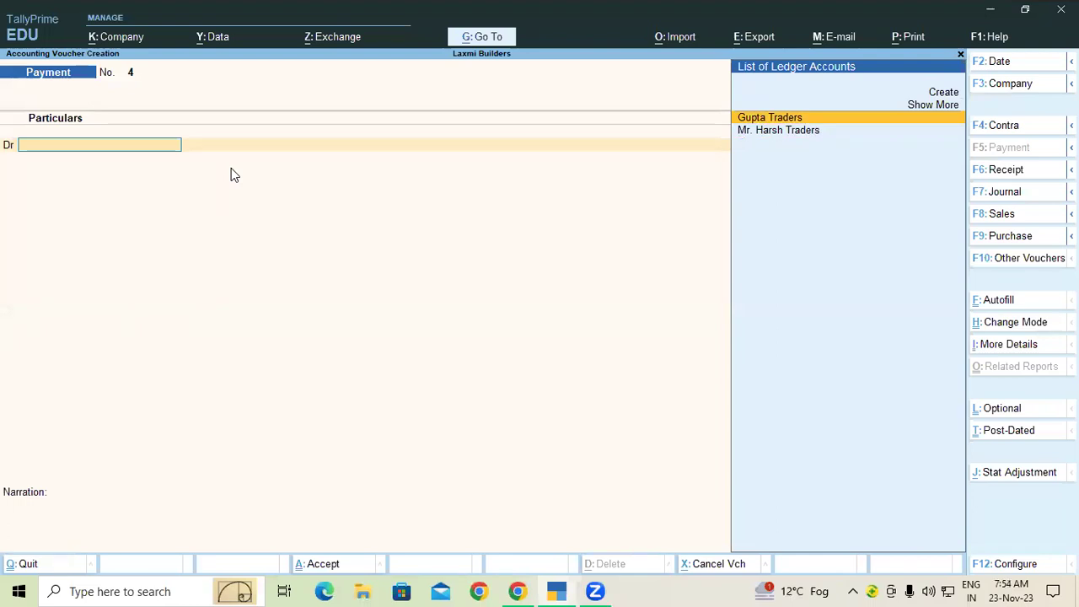
Start a new ledger named Suspanse, correcting the earlier 'Suspance' spelling.
key("Up")
key("Up")
key("alt+c")
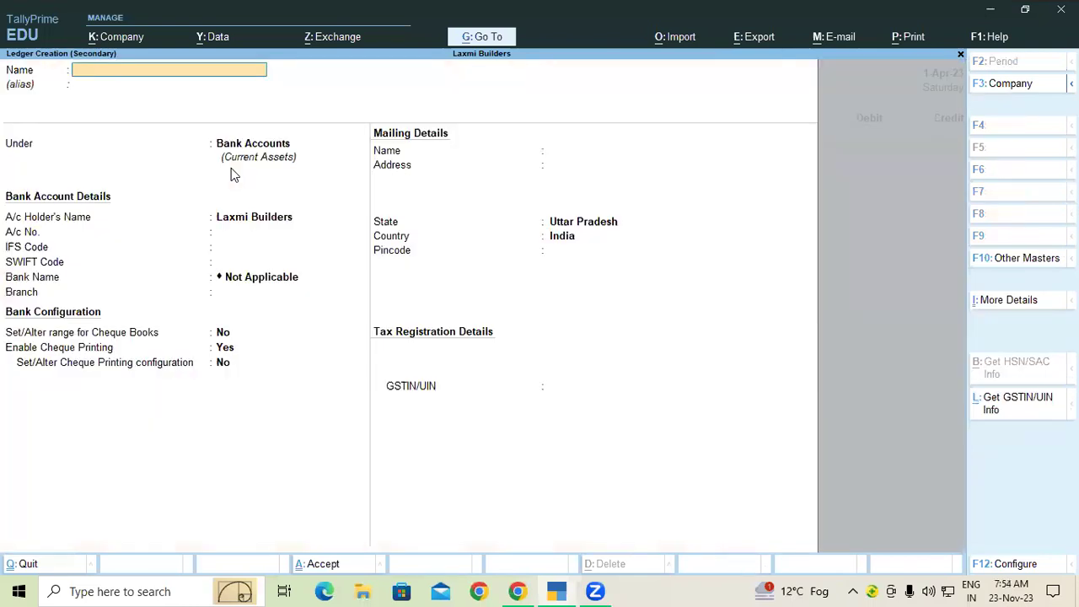
type("Suspance")
key("Return")
key("Return")
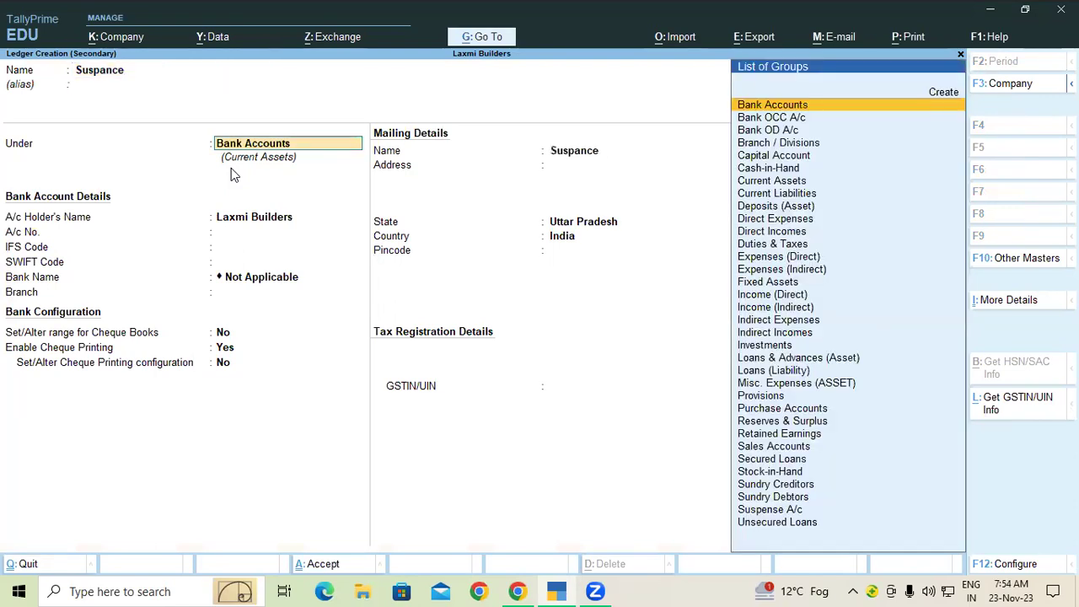
type("S")
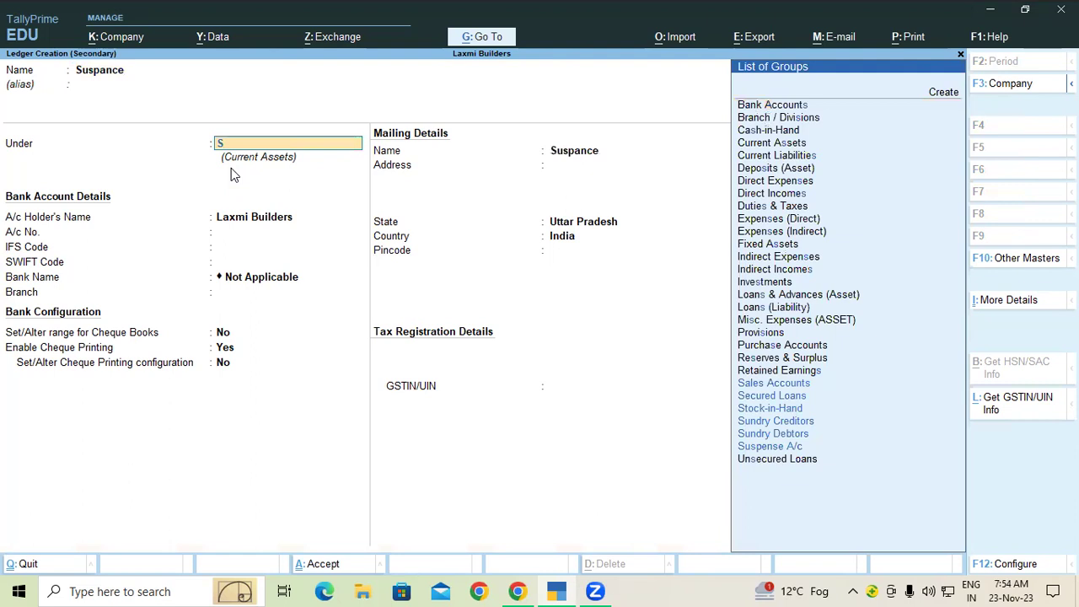
key("Down")
key("Down")
key("Down")
key("Down")
key("Down")
key("Down")
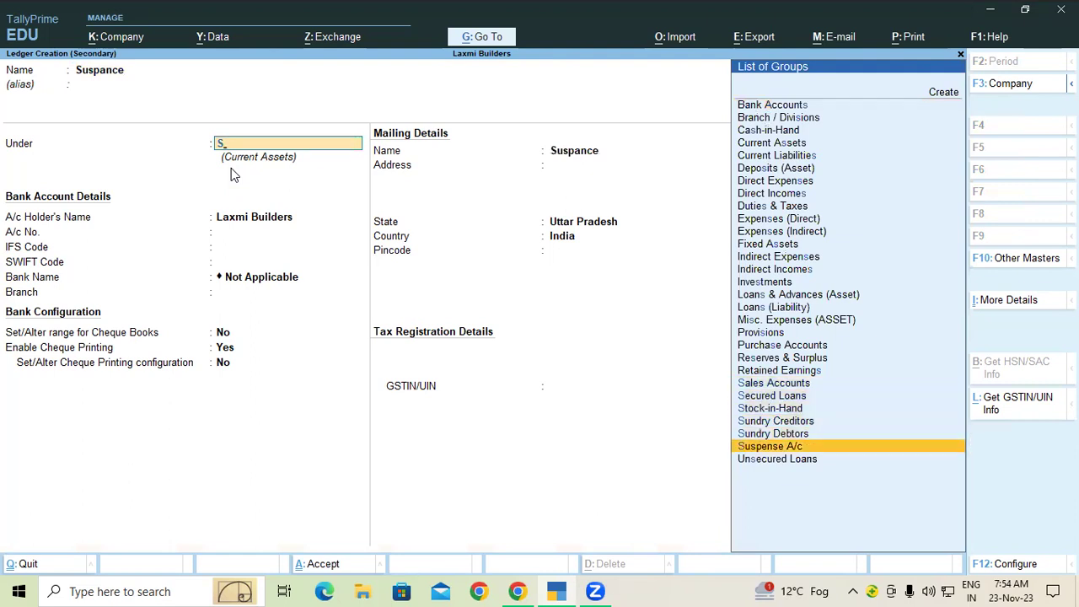
key("BackSpace")
key("BackSpace")
key("BackSpace")
type("Suspanse")
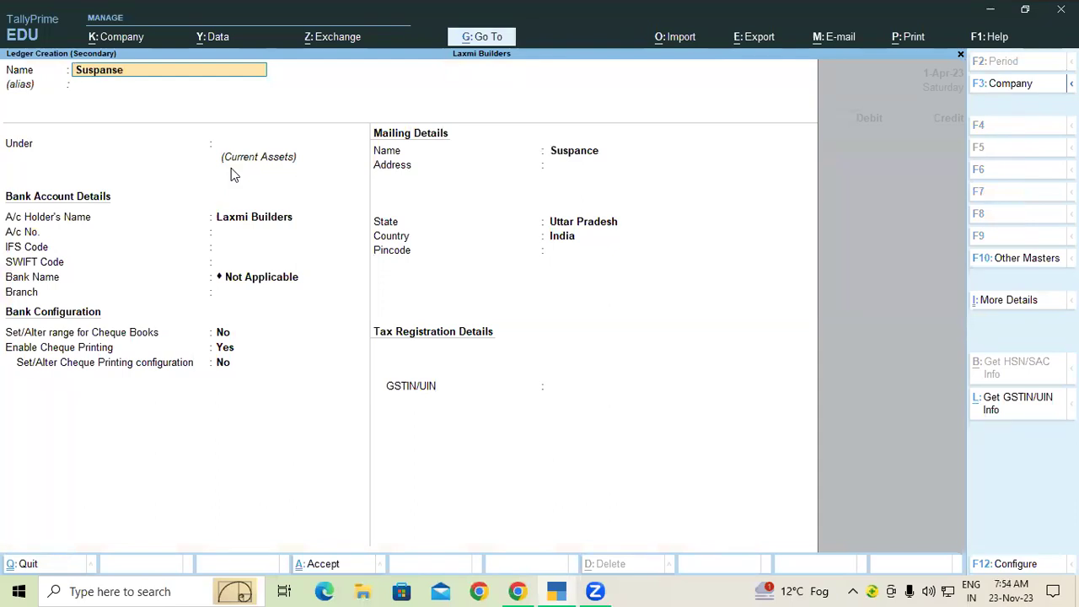
key("Return")
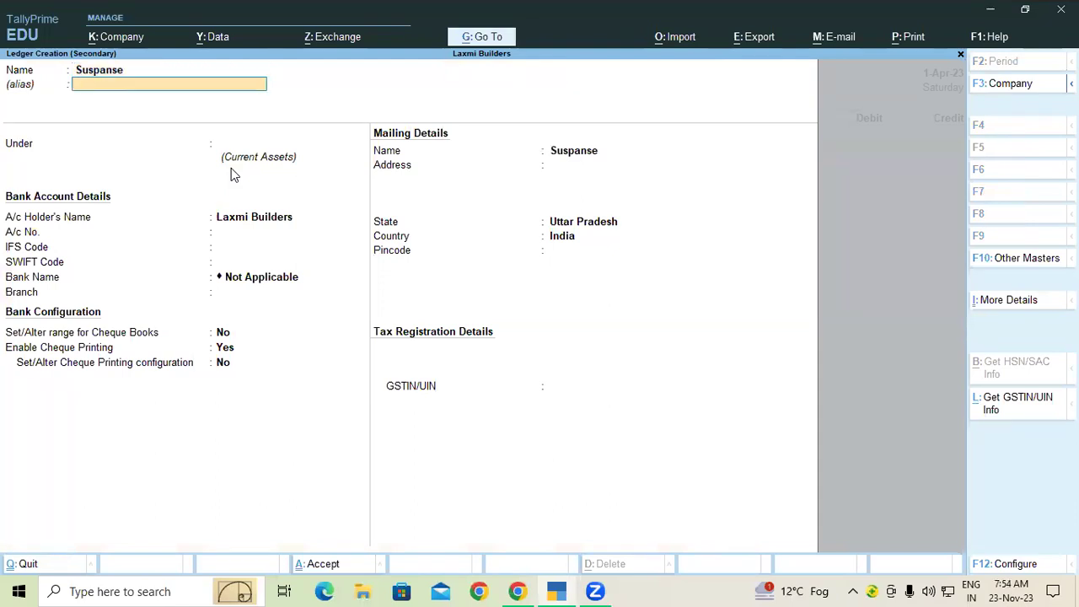
Put Suspanse under Suspense A/c, save it, and switch to a Receipt voucher.
type("Sa")
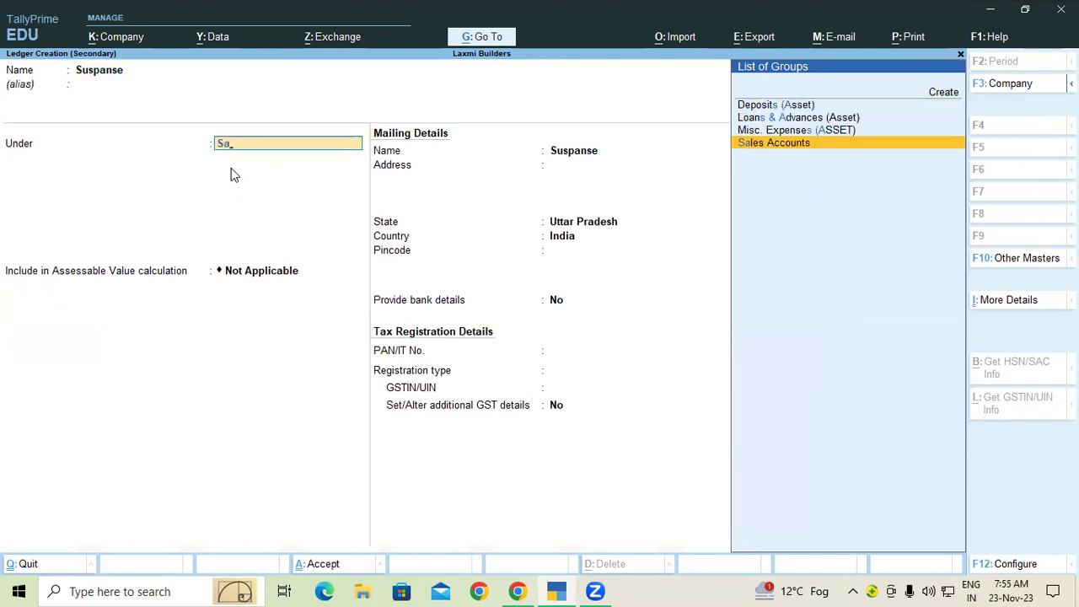
key("Return")
key("Return")
key("BackSpace")
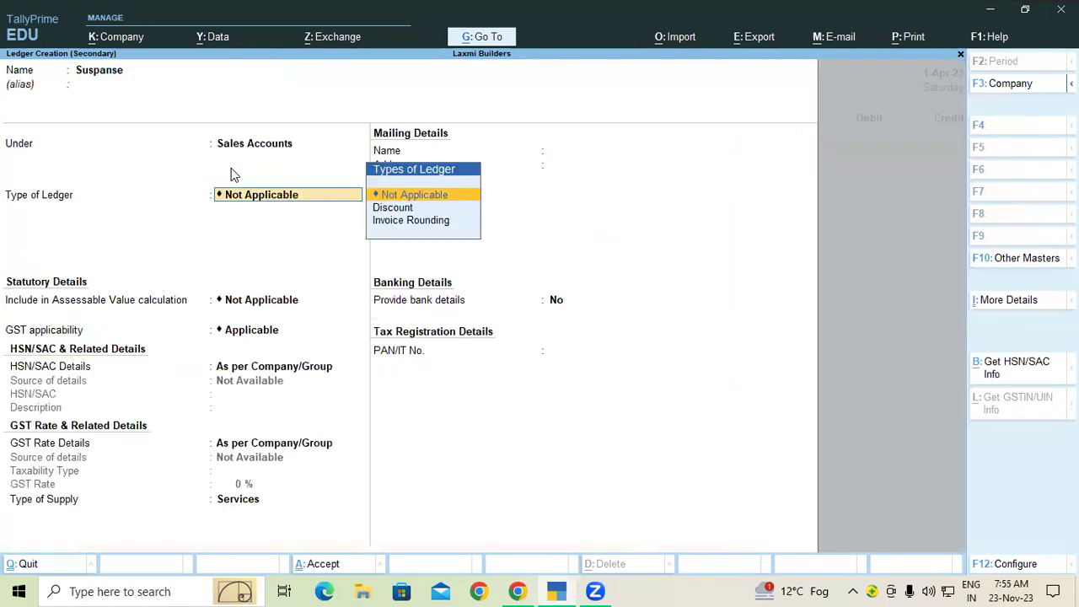
key("BackSpace")
type("Su")
key("Down")
key("Down")
key("Down")
key("Return")
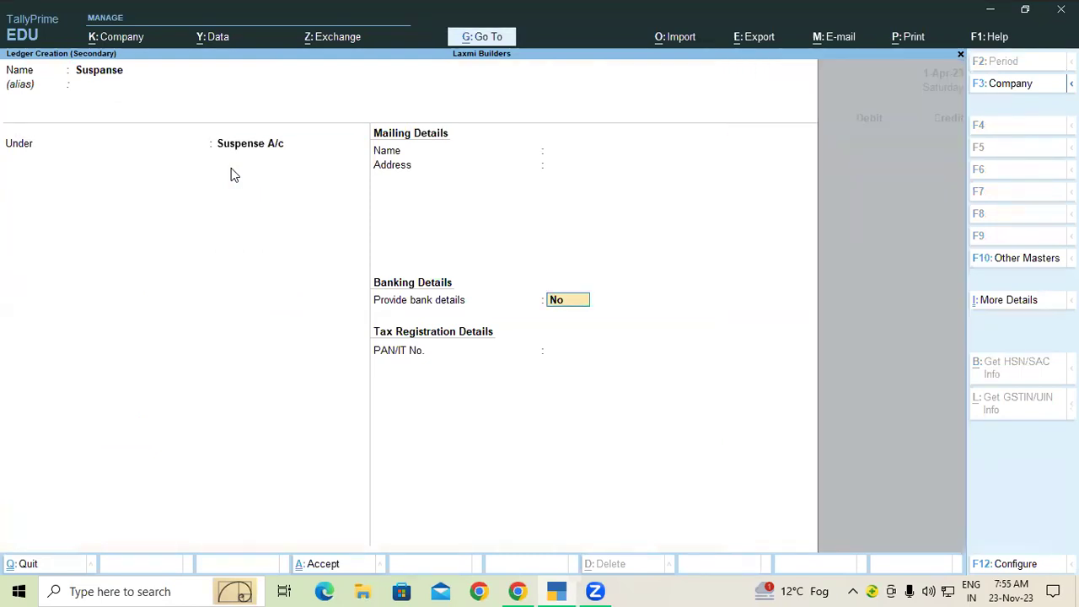
key("ctrl")
key("ctrl+a")
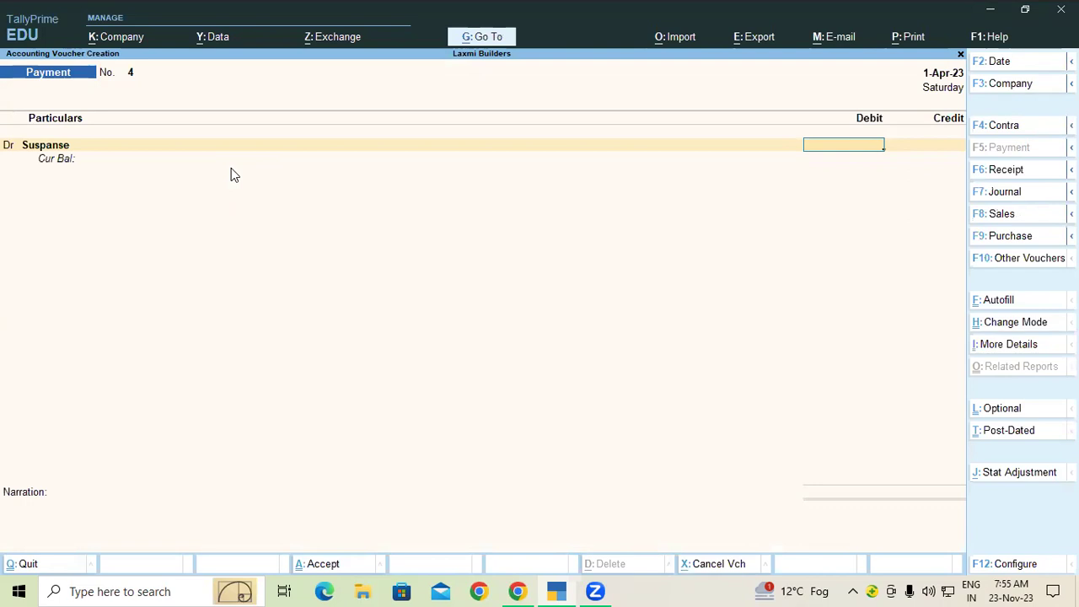
left_click(1001, 172)
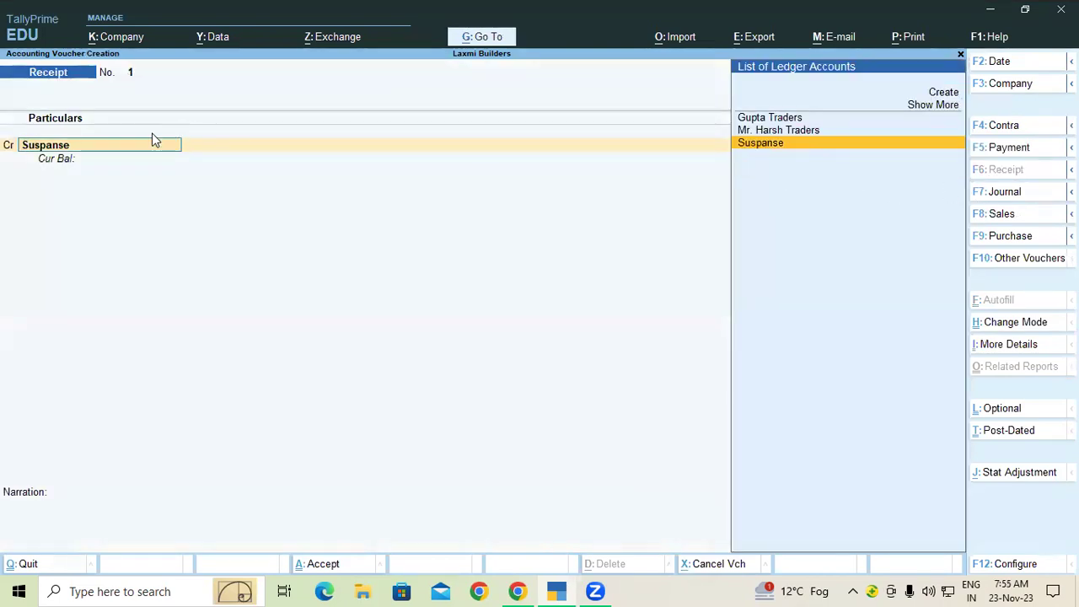
Credit Suspanse 8,022.91, debit SBI Bank, and save Receipt No. 1.
key("Return")
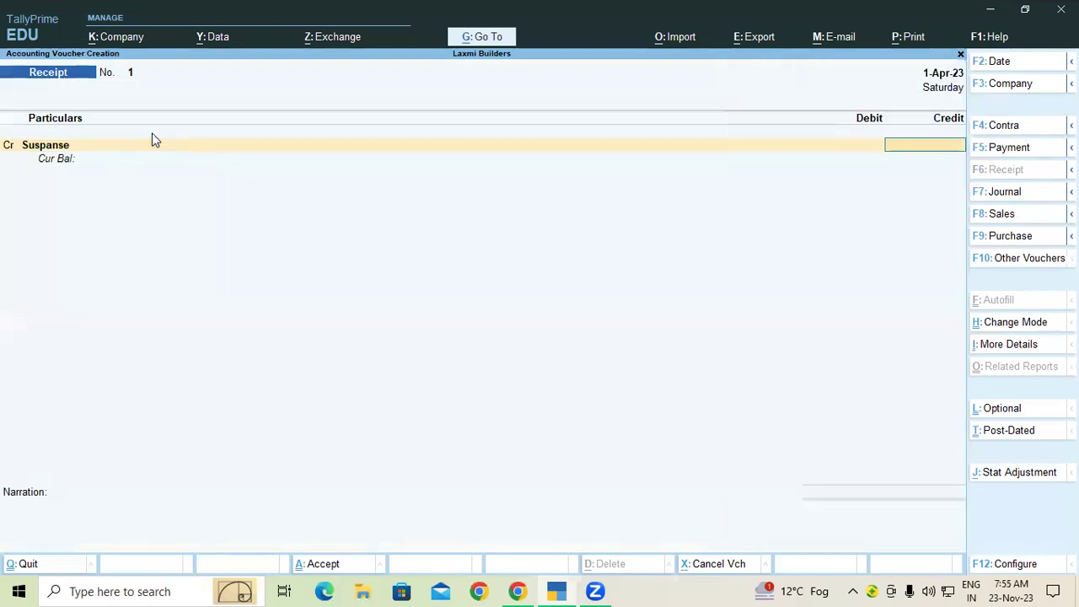
type("8022.91")
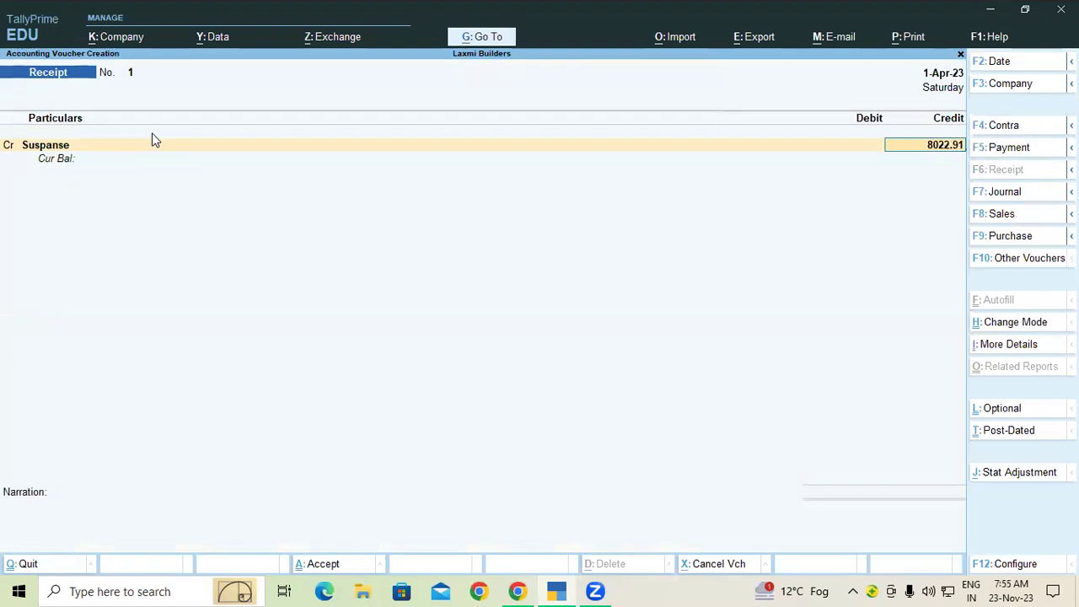
key("Return")
type("d")
key("Return")
key("Down")
key("Down")
key("Down")
key("Return")
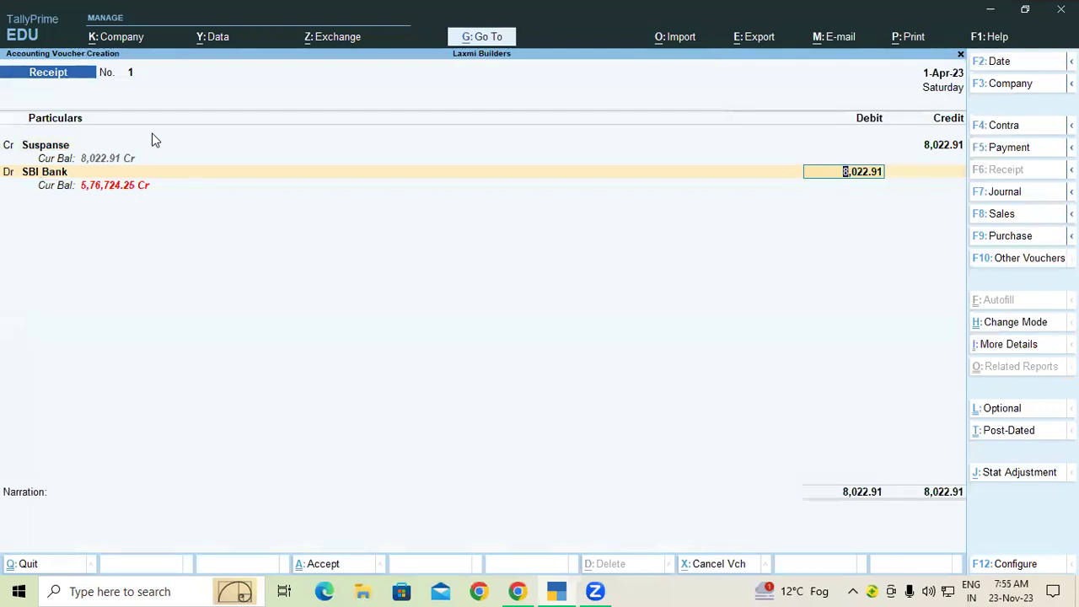
key("ctrl")
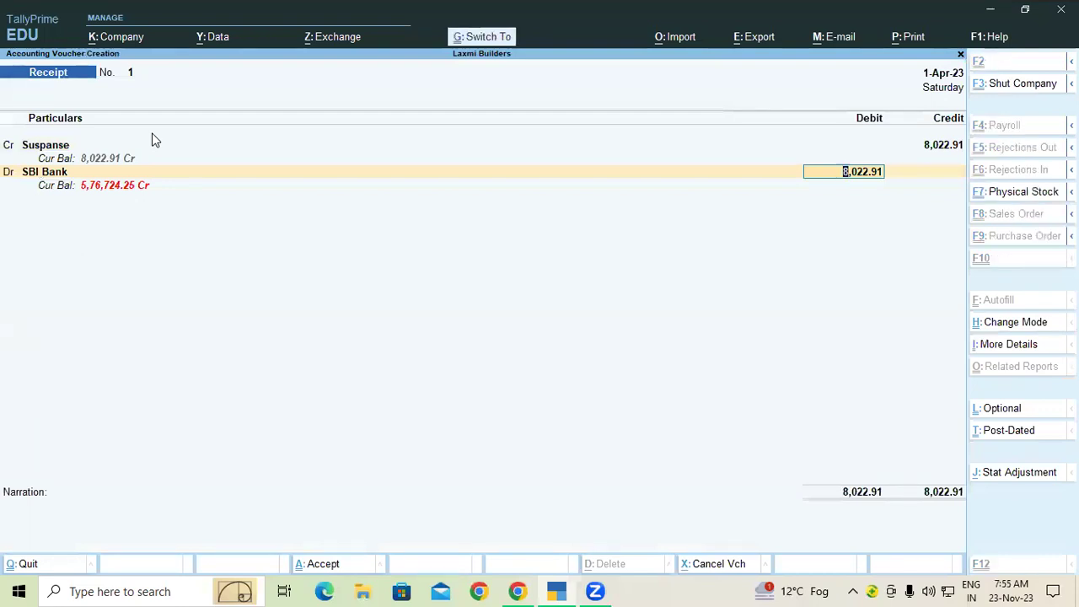
key("ctrl+a")
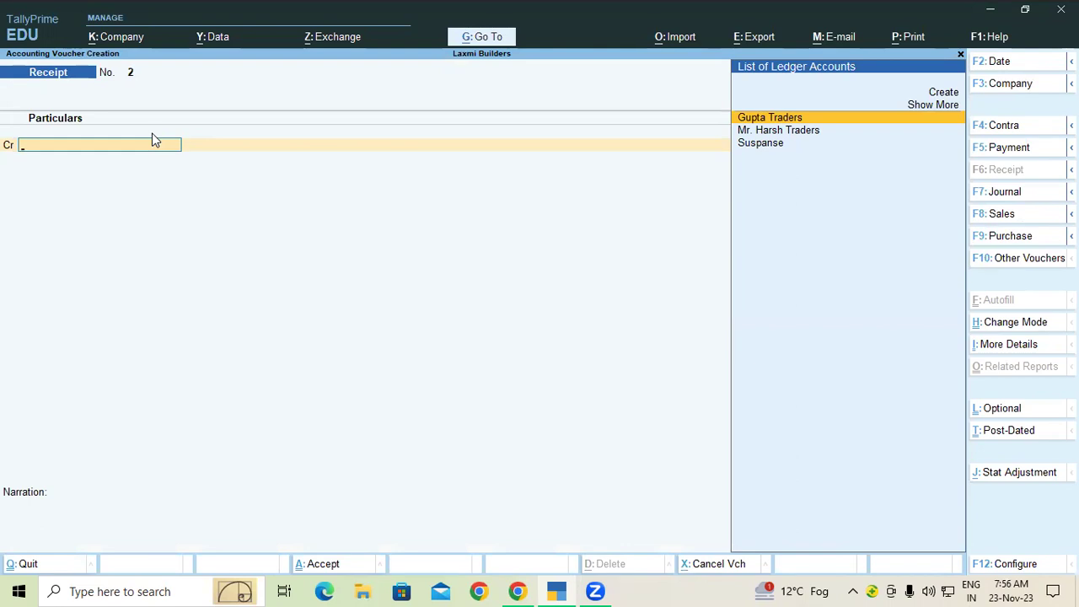
Switch to Contra, credit SBI Bank 73,862.00, debit Cash, and save voucher No. 4.
left_click(995, 131)
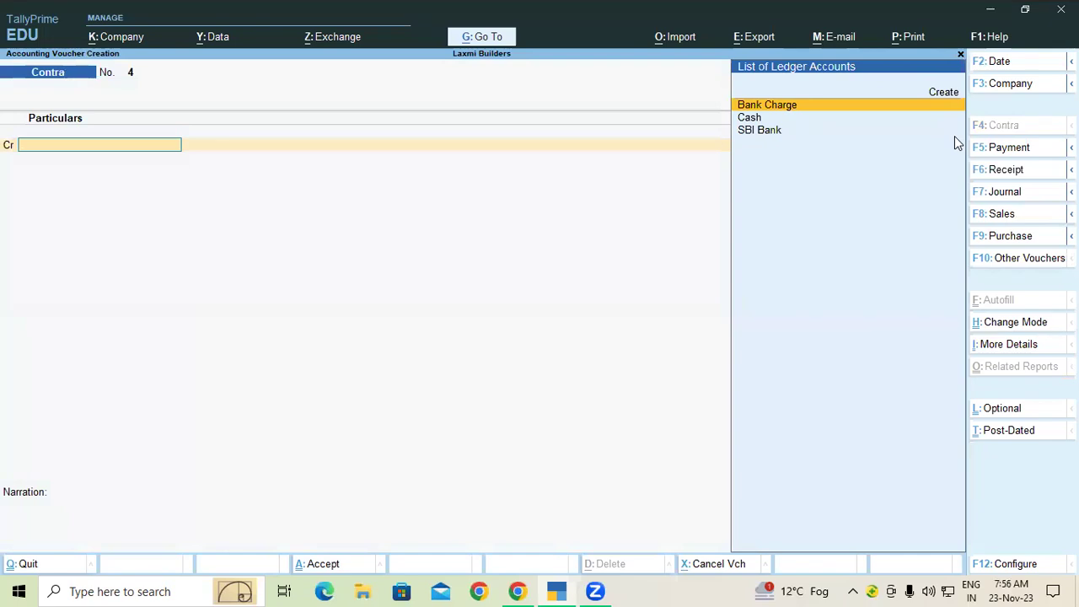
key("Down")
key("Down")
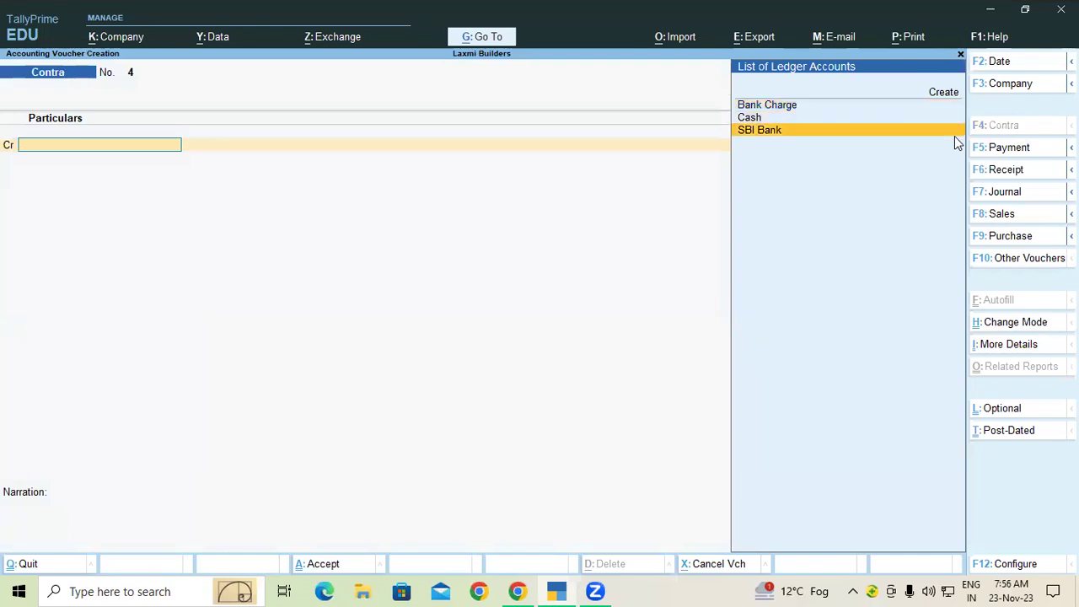
key("Return")
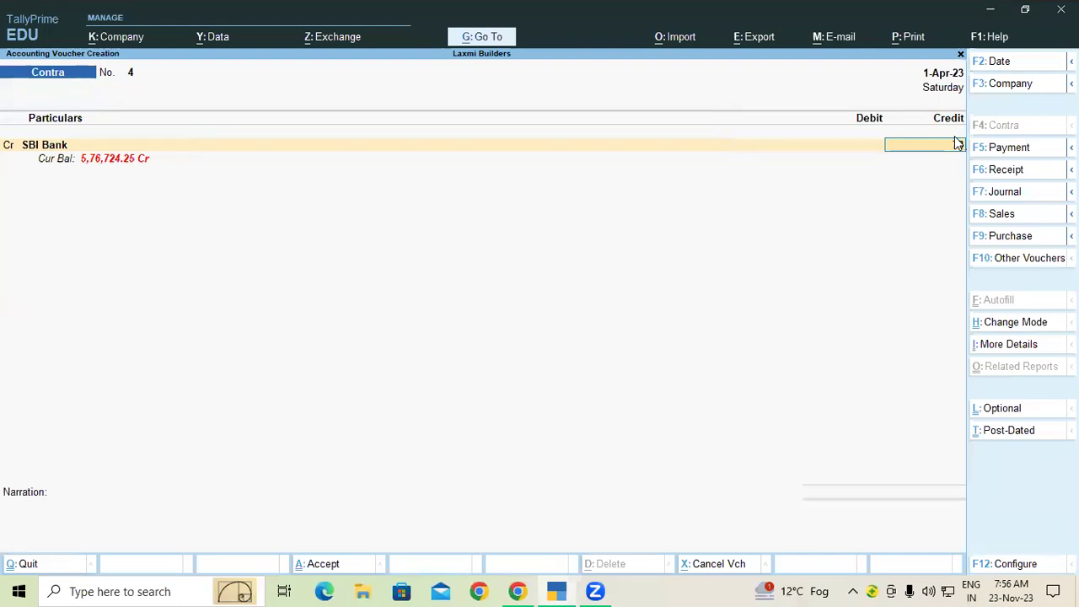
type("3862.")
key("Return")
key("Return")
key("Return")
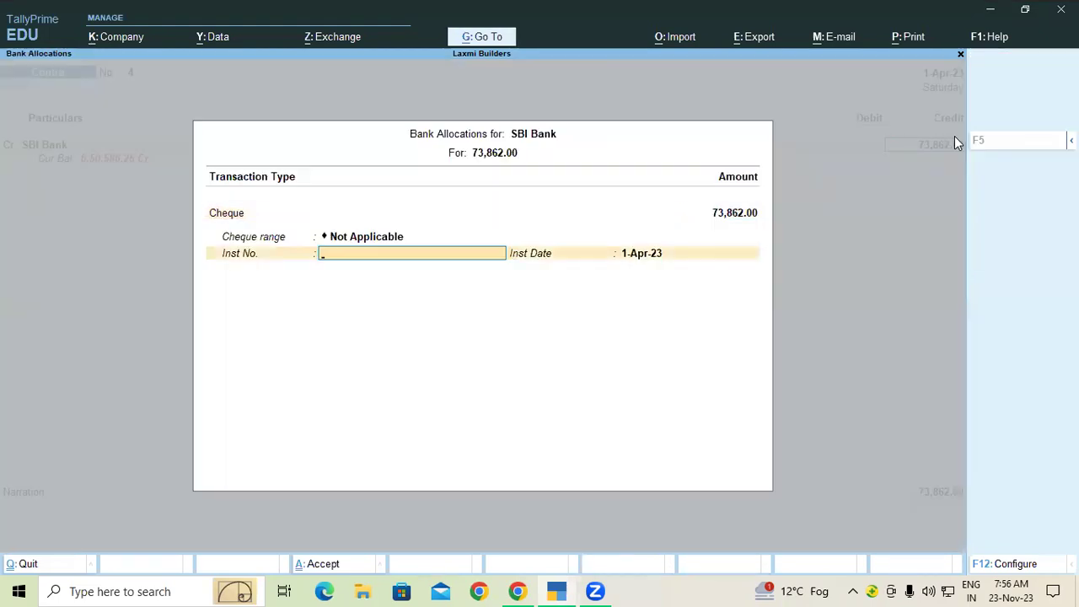
key("Return")
key("Return")
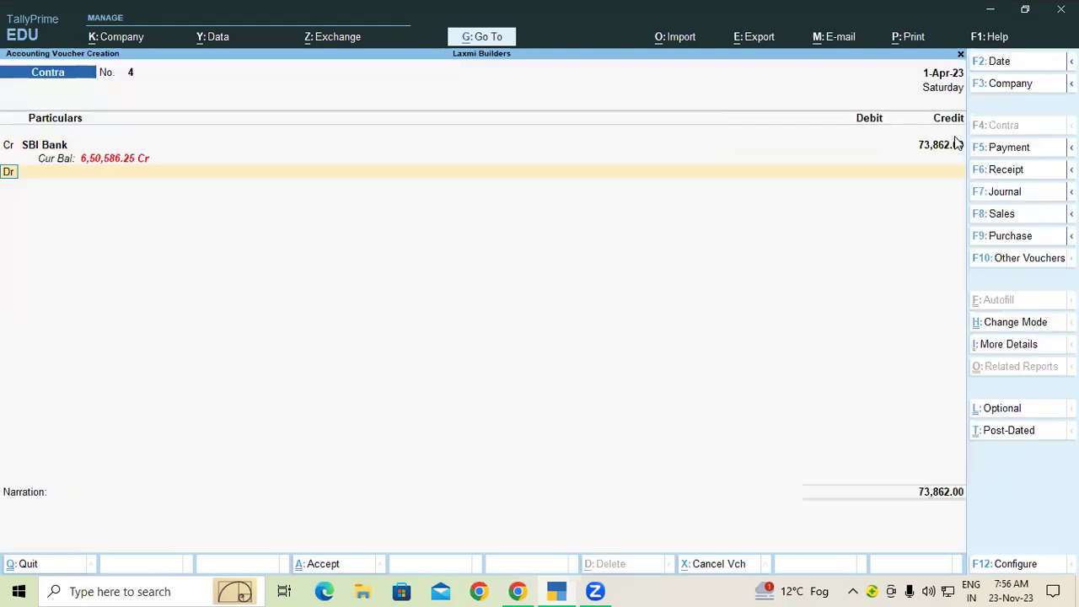
key("Down")
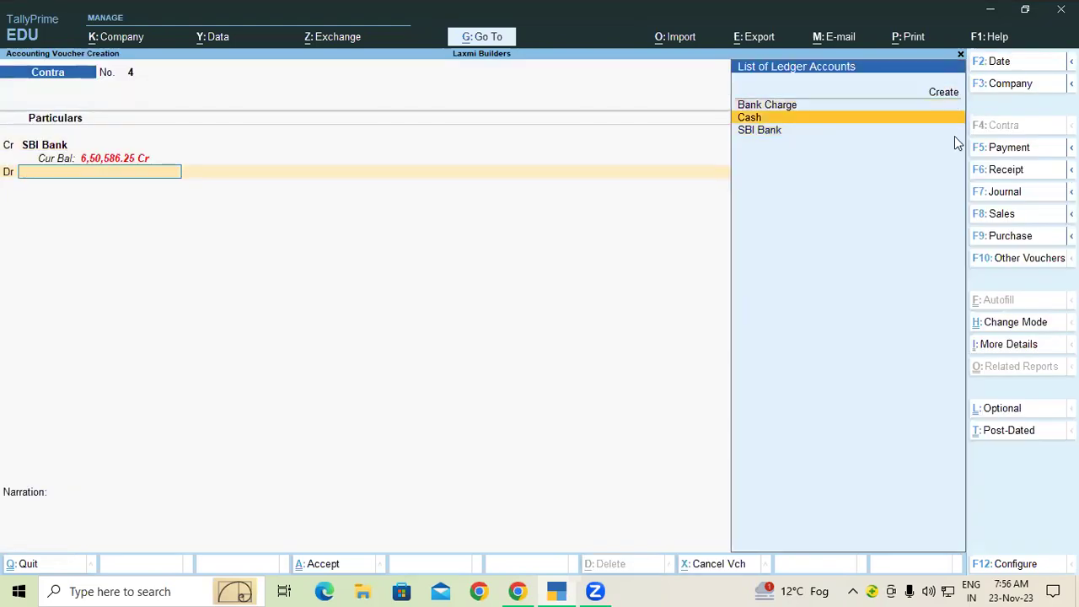
key("Return")
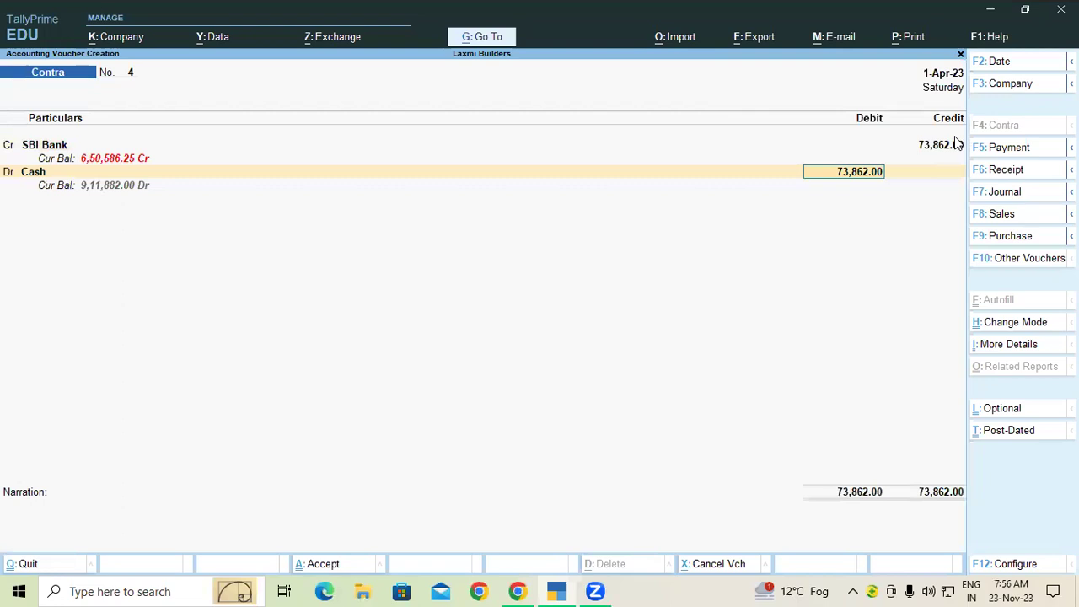
key("ctrl")
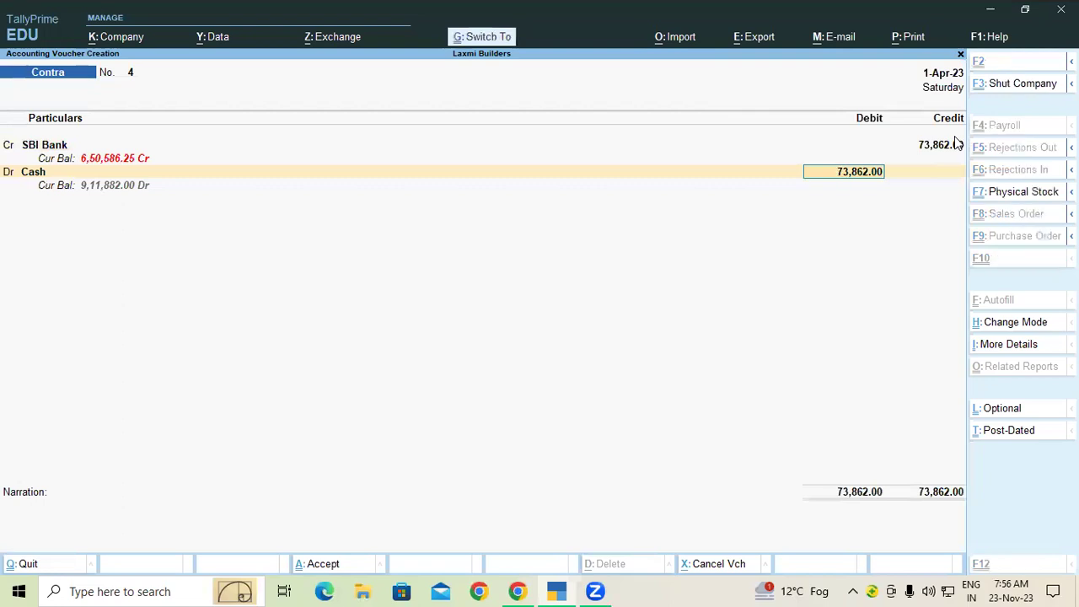
key("ctrl+a")
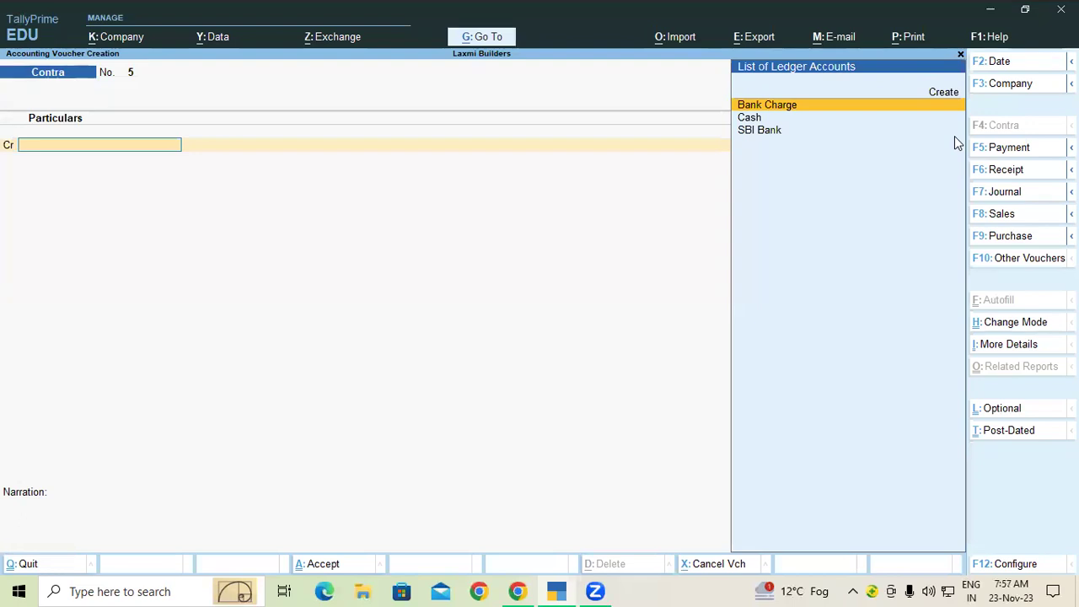
Credit Cash on Contra No. 5 with a mistaken 14,00,000.
key("Down")
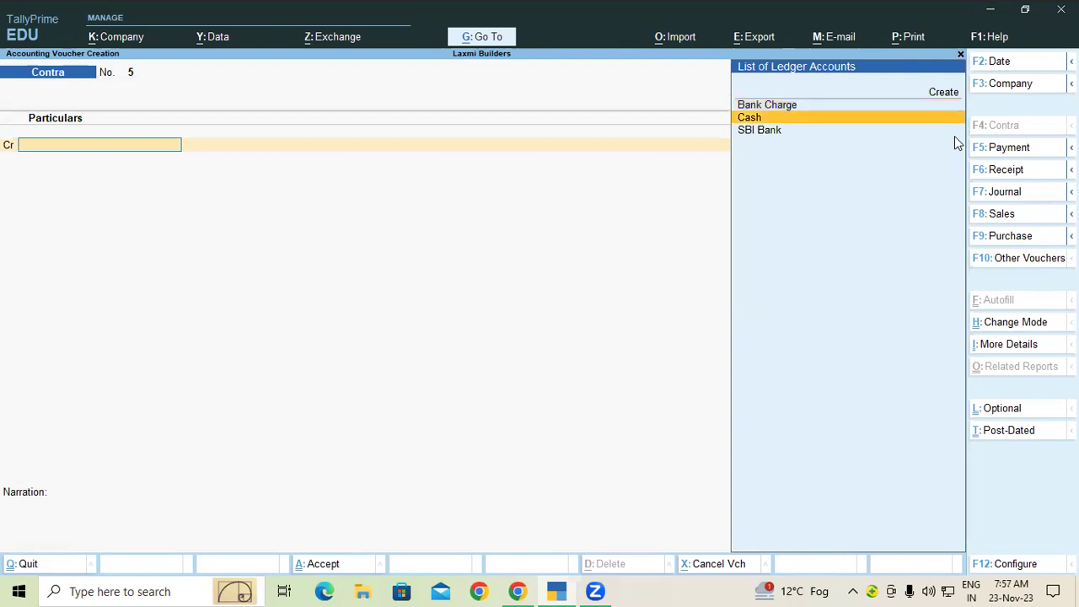
key("Return")
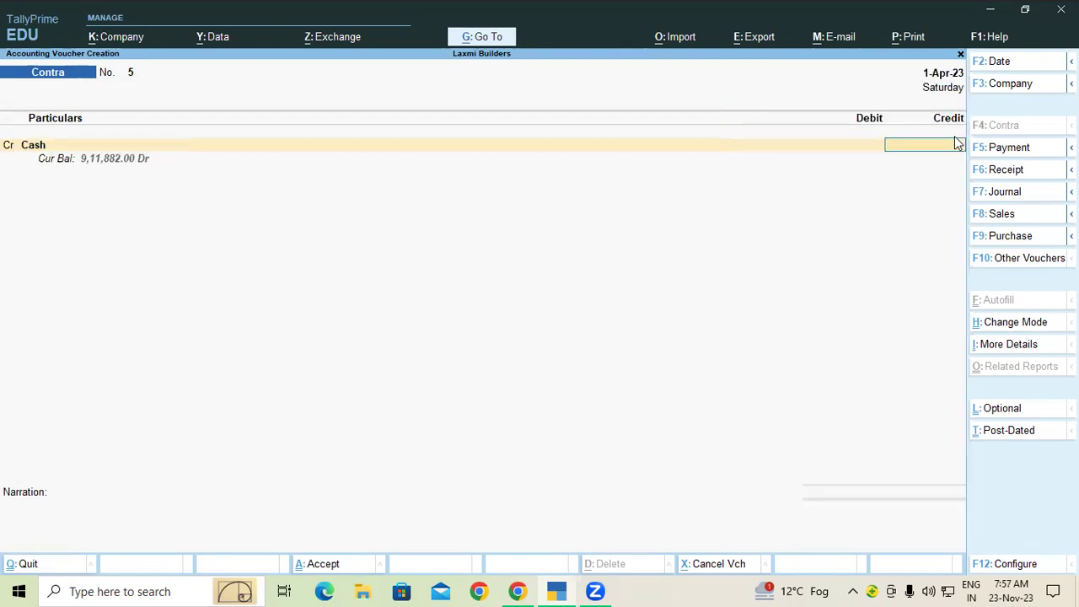
type("1400000")
key("Return")
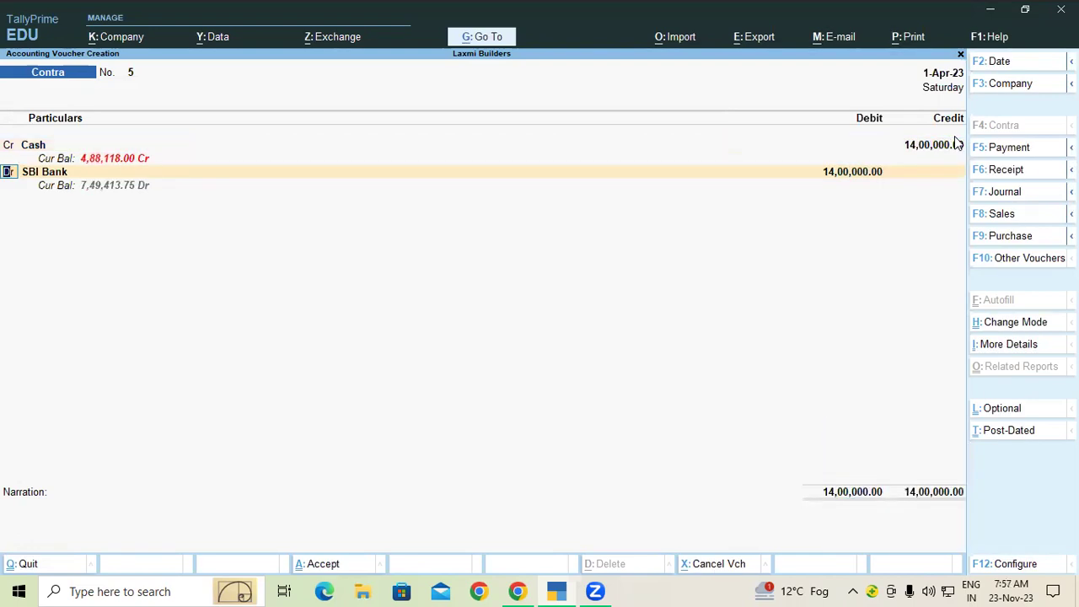
Correct the Cash credit to 1,40,000 and save Contra No. 5.
left_click(957, 144)
key("BackSpace")
type("1400")
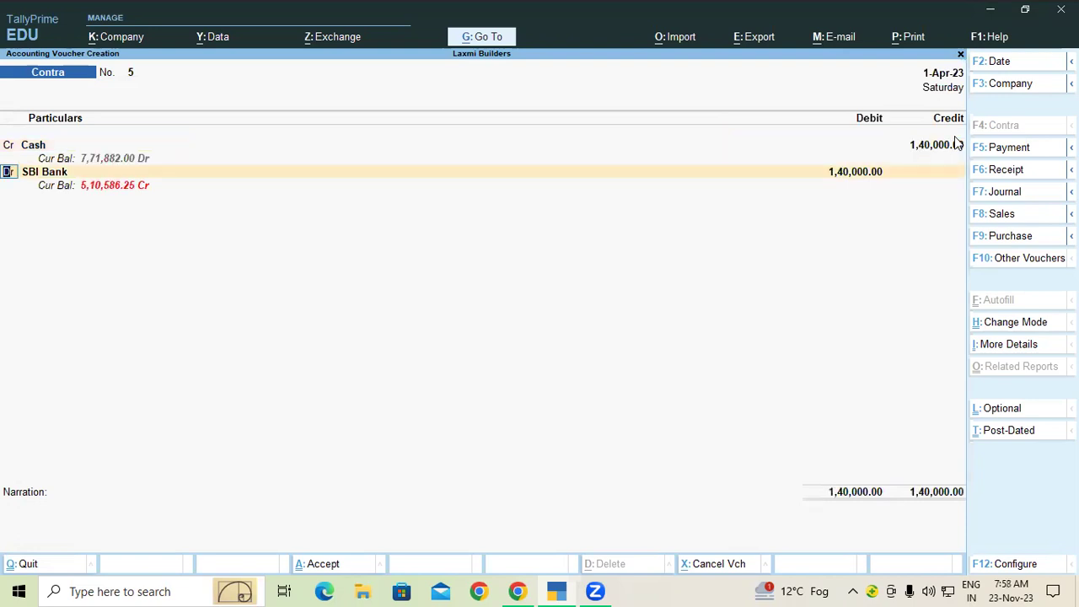
key("Return")
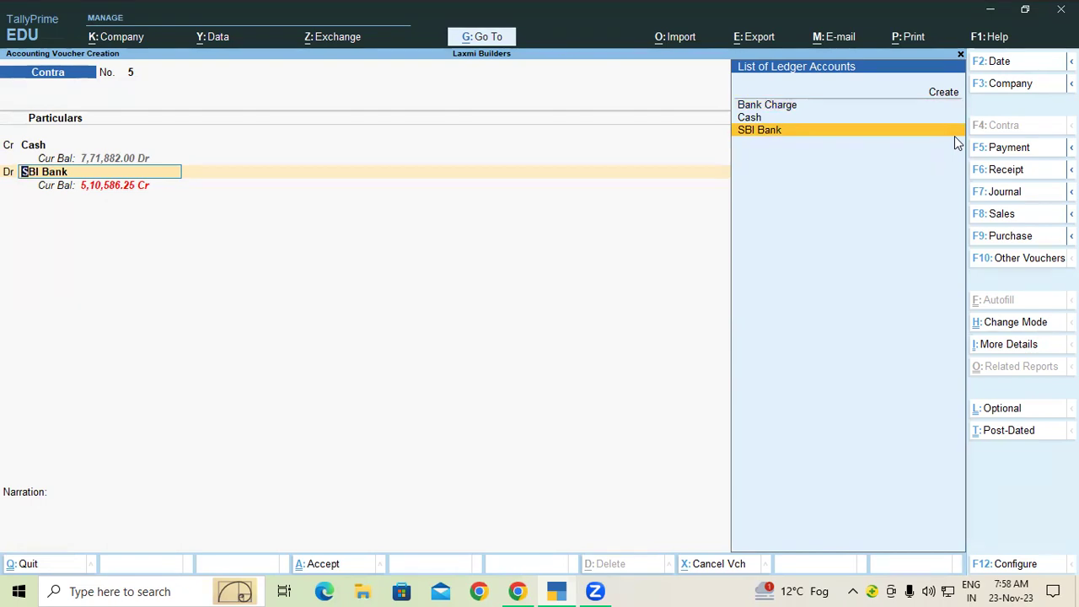
key("ctrl")
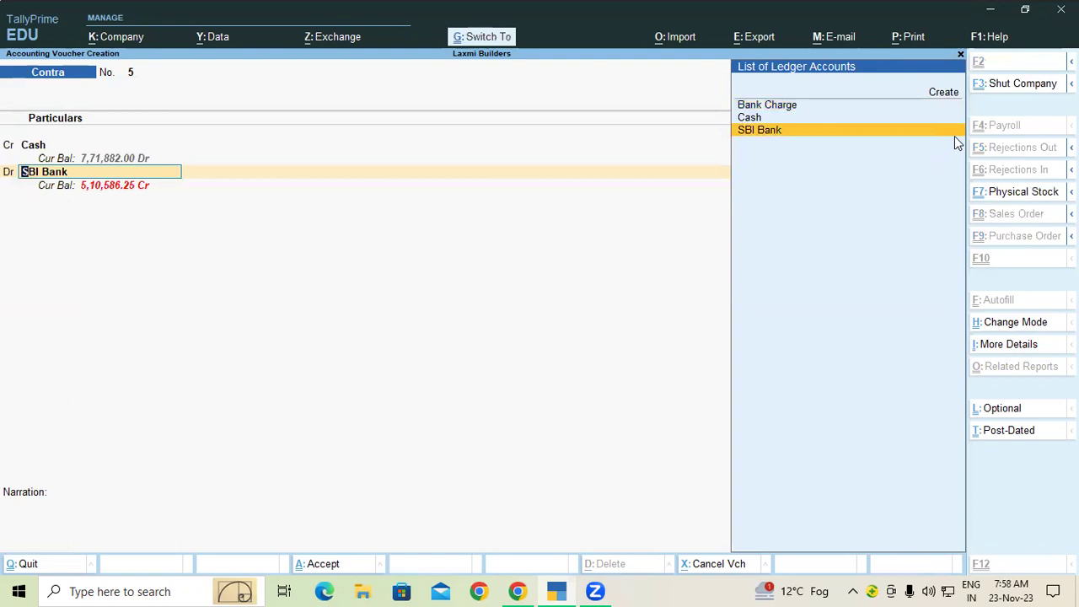
key("ctrl+a")
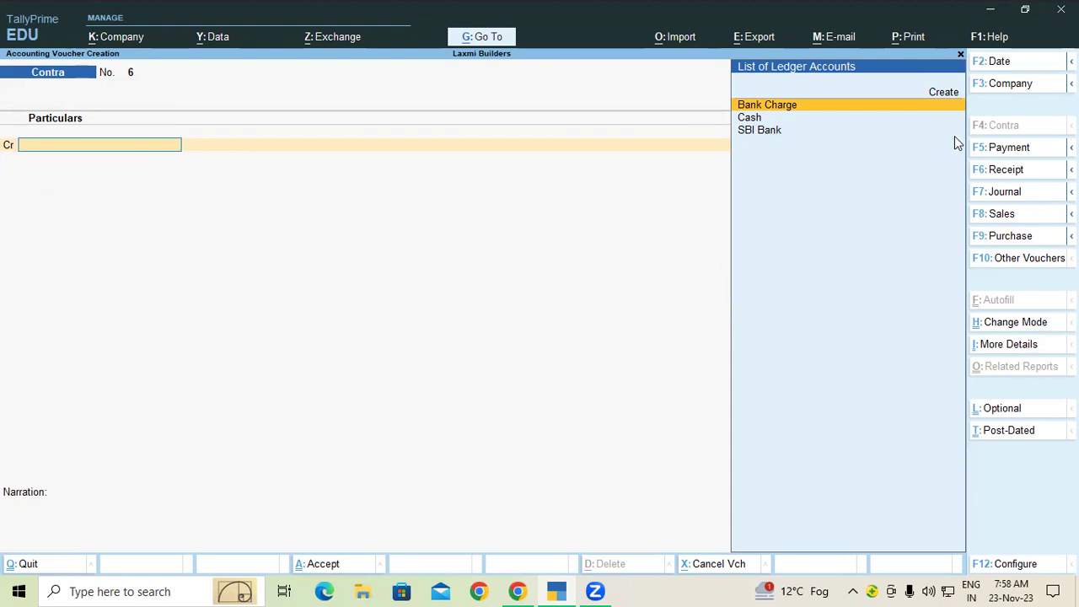
Start a Receipt voucher crediting SBI Bank with 1,00,000.
left_click(993, 170)
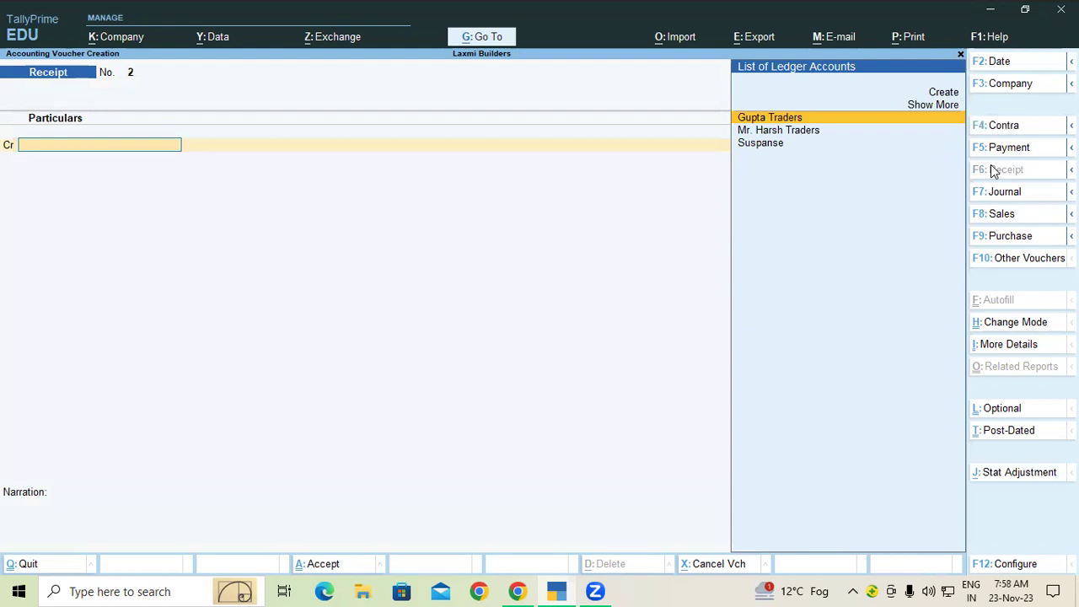
key("Up")
key("Return")
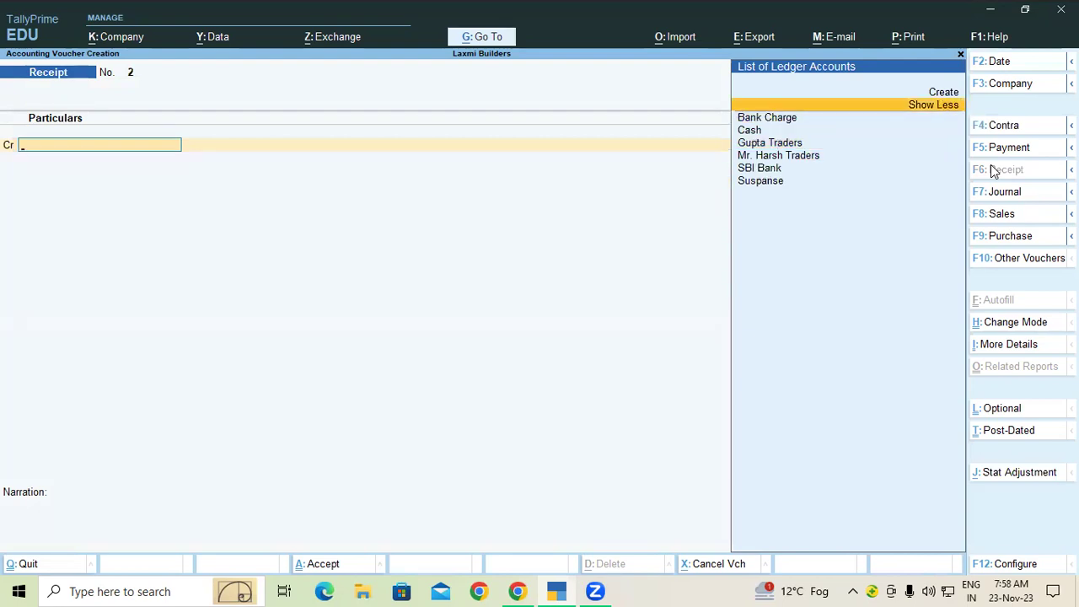
key("Down")
key("Down")
key("Down")
key("Down")
key("Down")
key("Return")
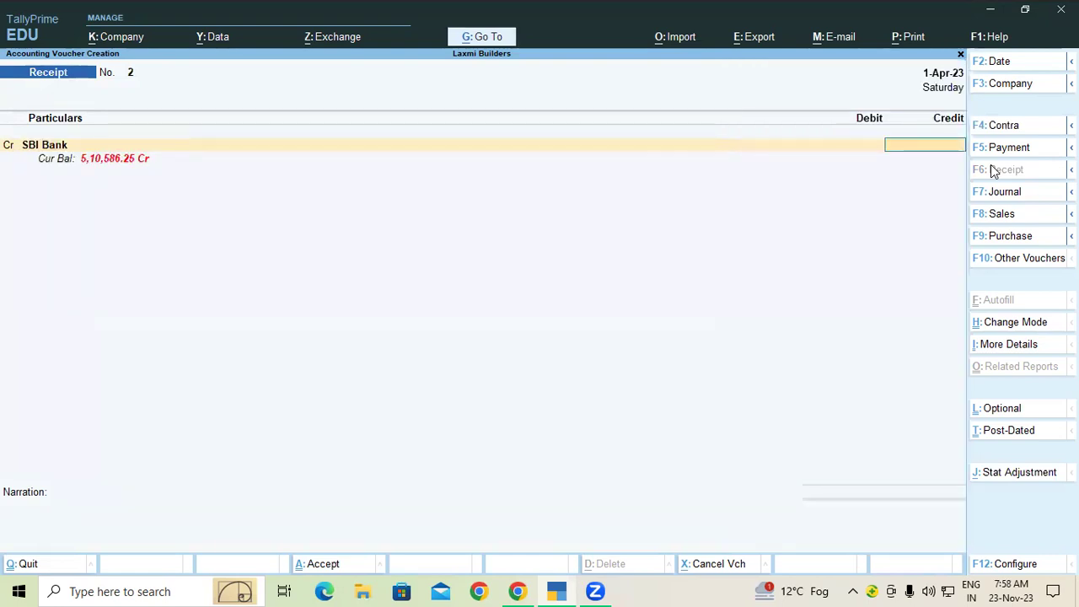
type("1,00,000")
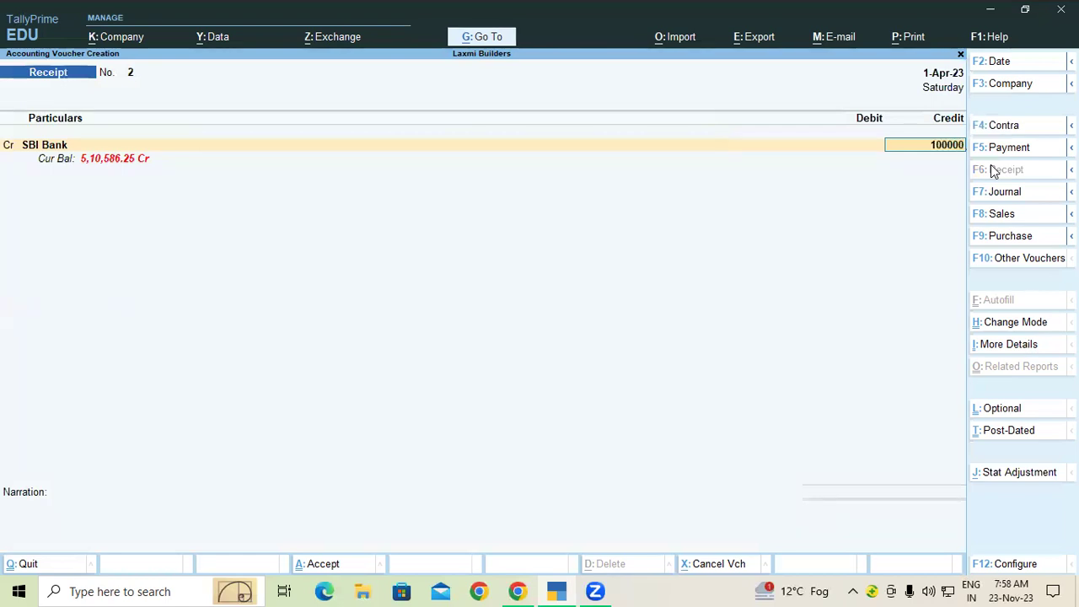
key("Return")
key("Return")
key("Return")
key("Return")
key("Return")
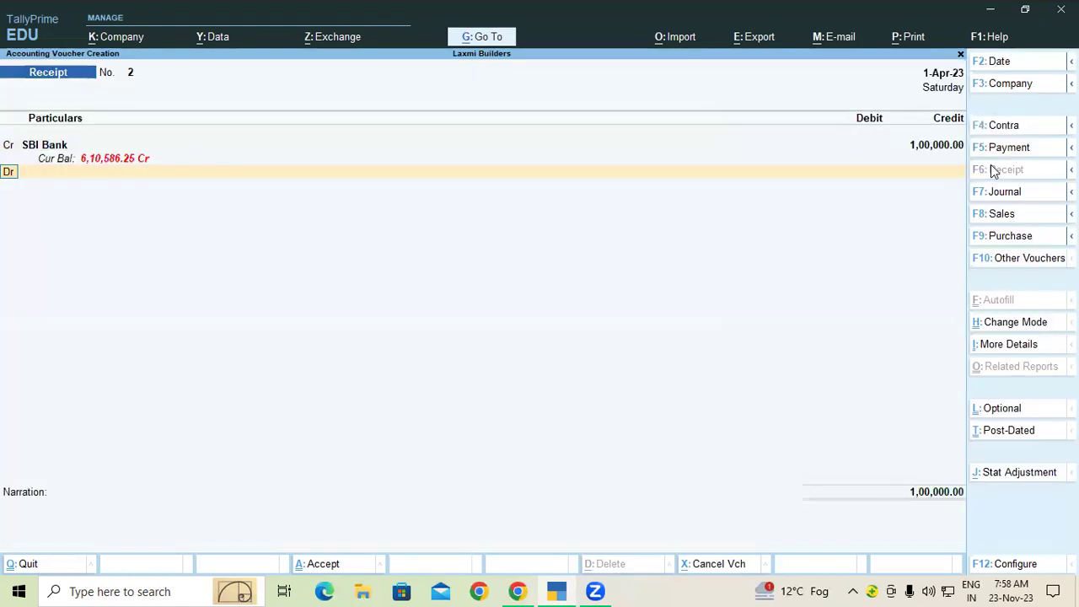
Debit Cash and switch the voucher type to Contra No. 6.
key("Down")
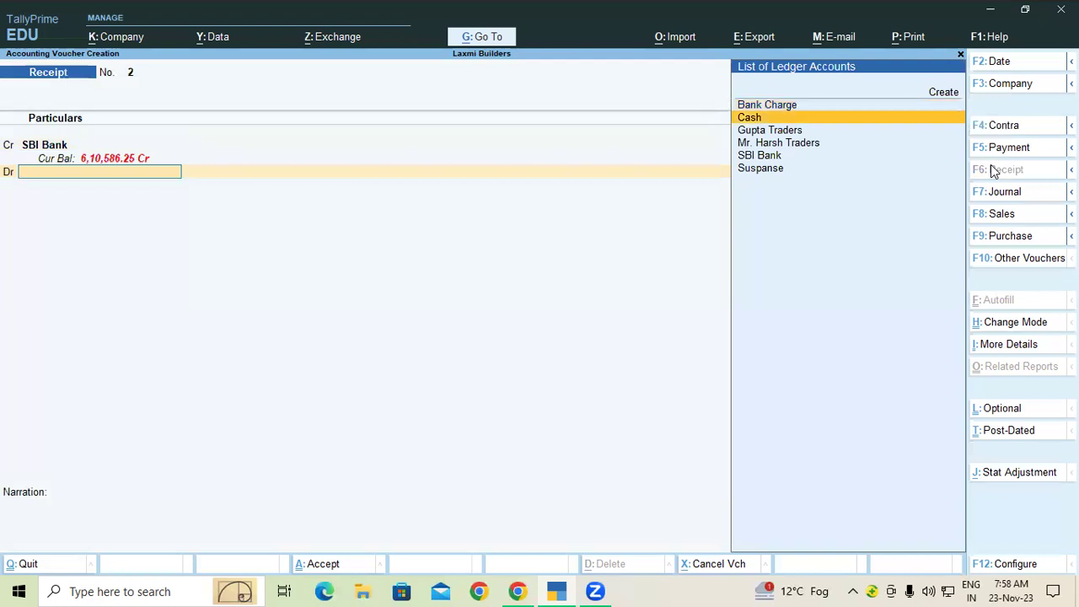
key("Return")
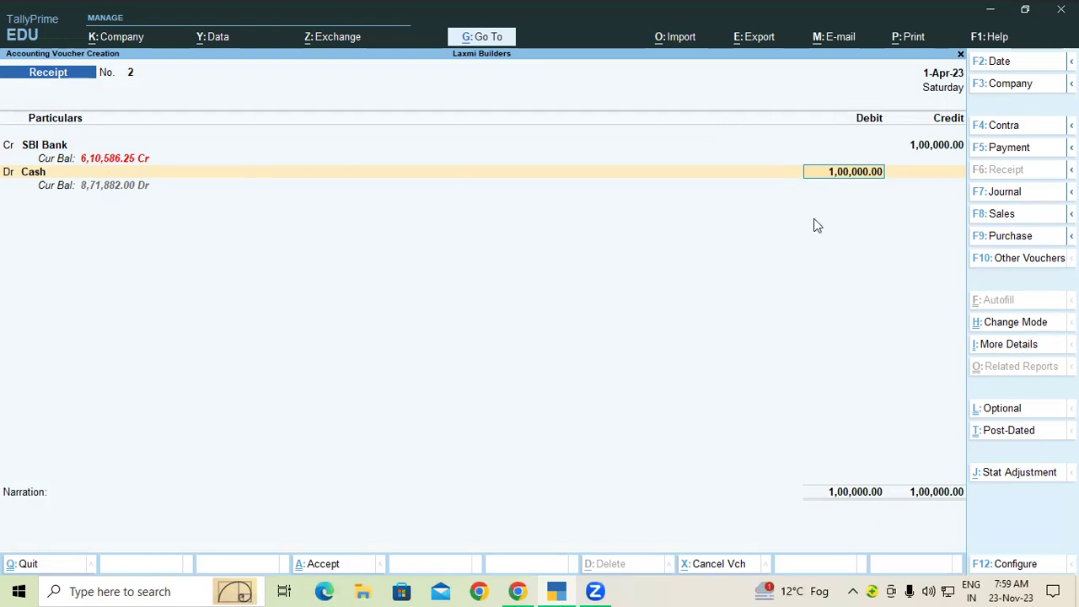
left_click(999, 127)
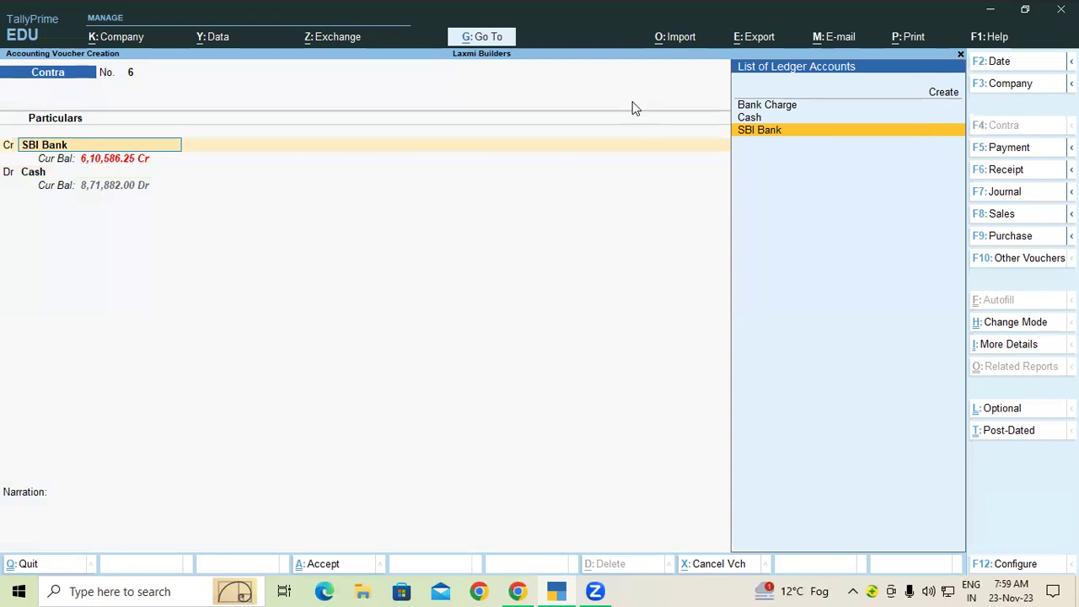
Accept Contra No. 6 (SBI Bank to Cash, 1,00,000) so blank Contra No. 7 opens.
key("ctrl")
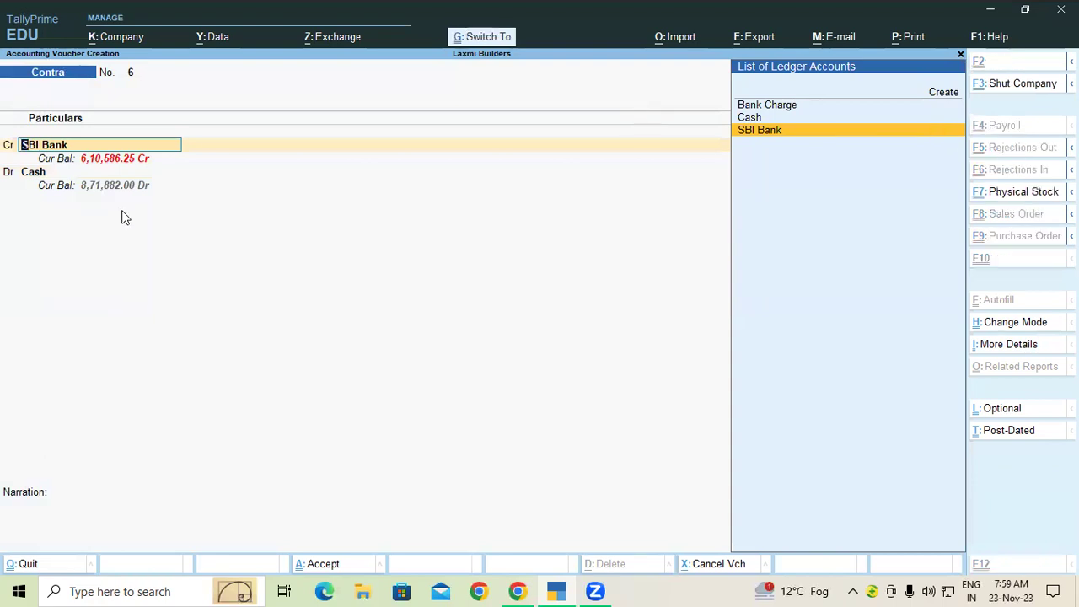
key("ctrl+a")
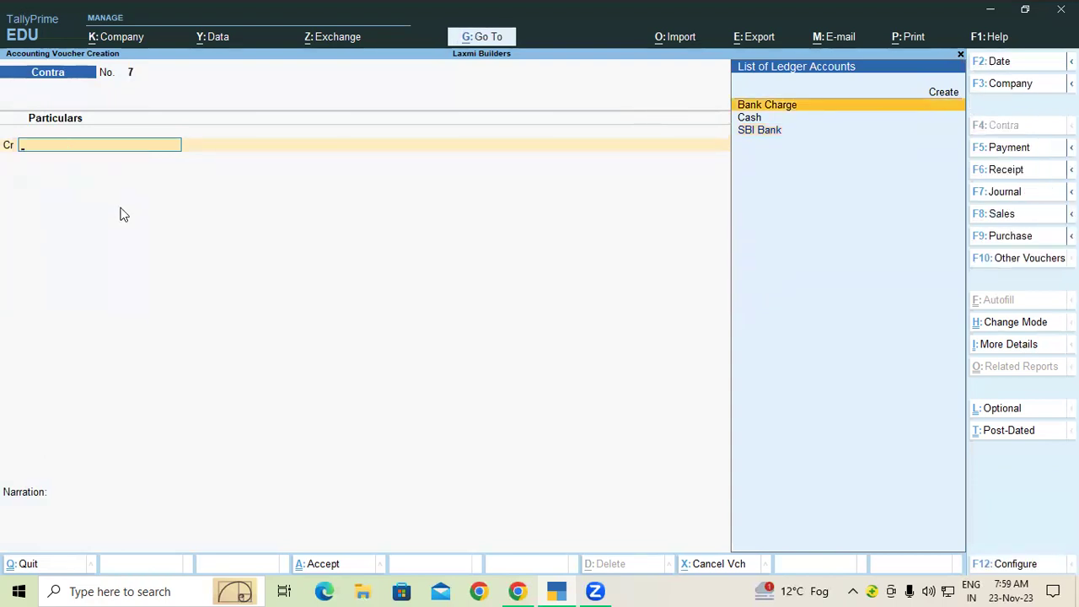